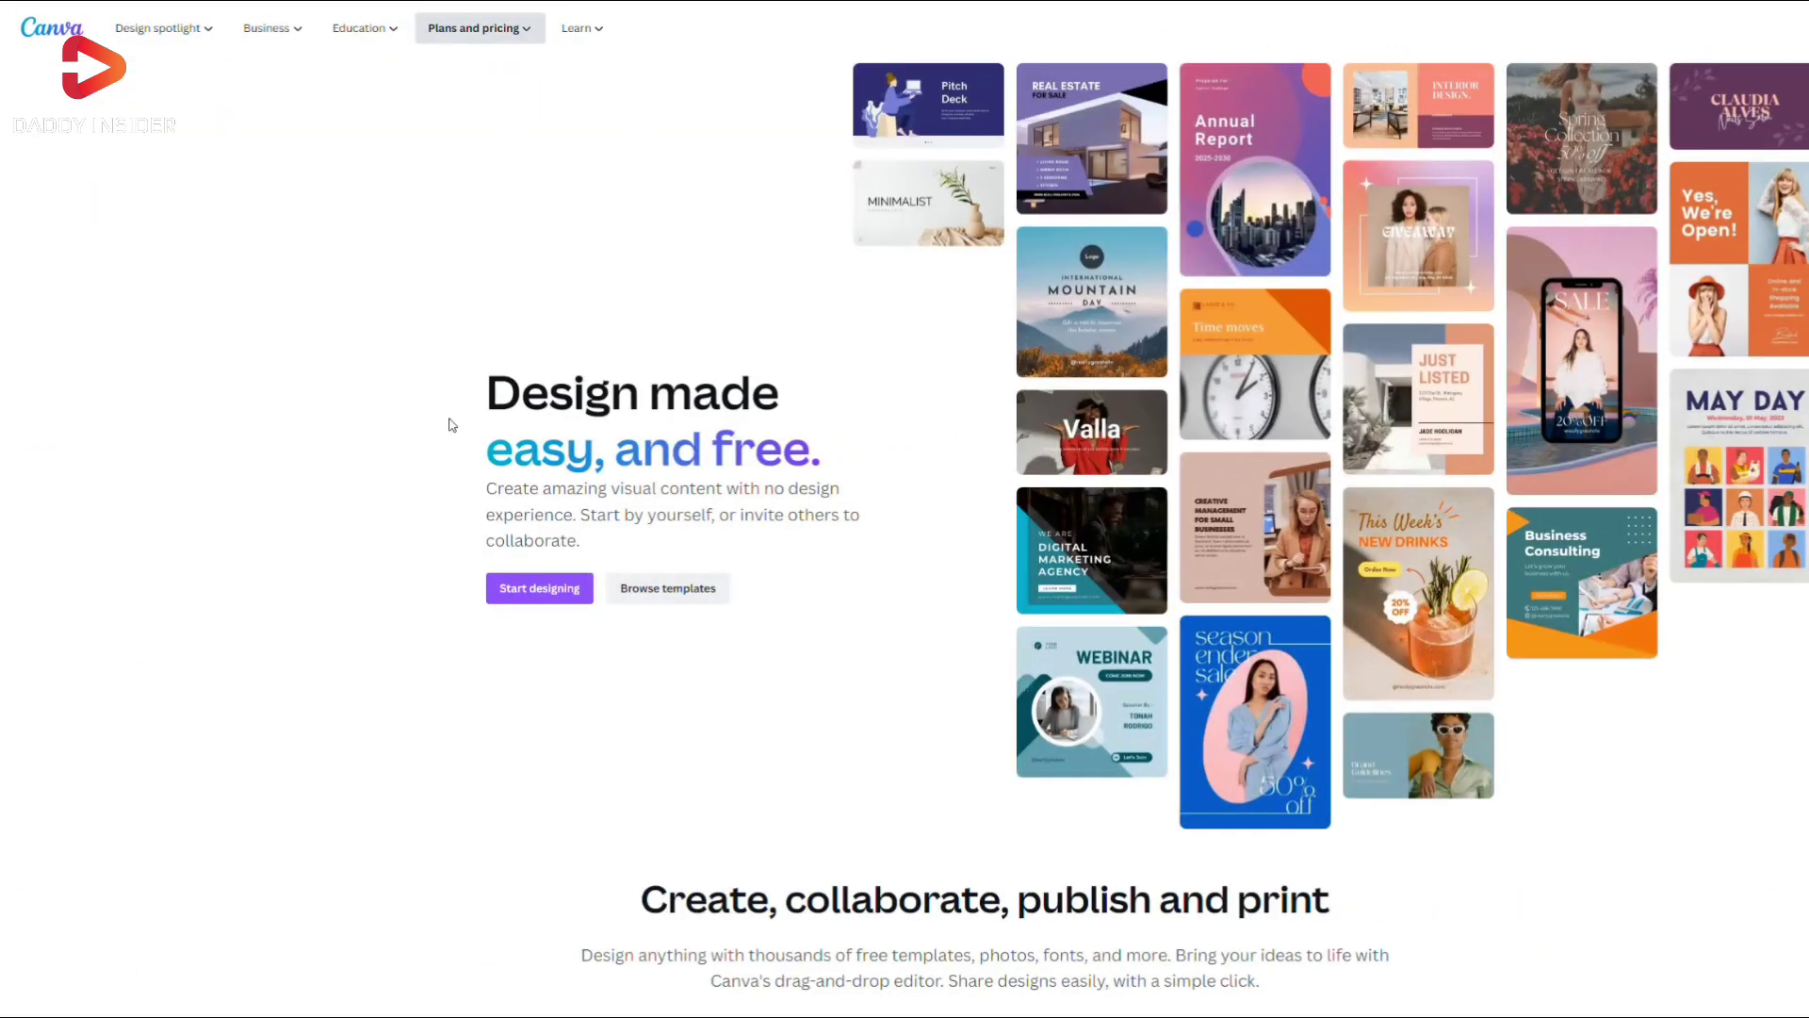
pyautogui.scroll(-4, 734, 484)
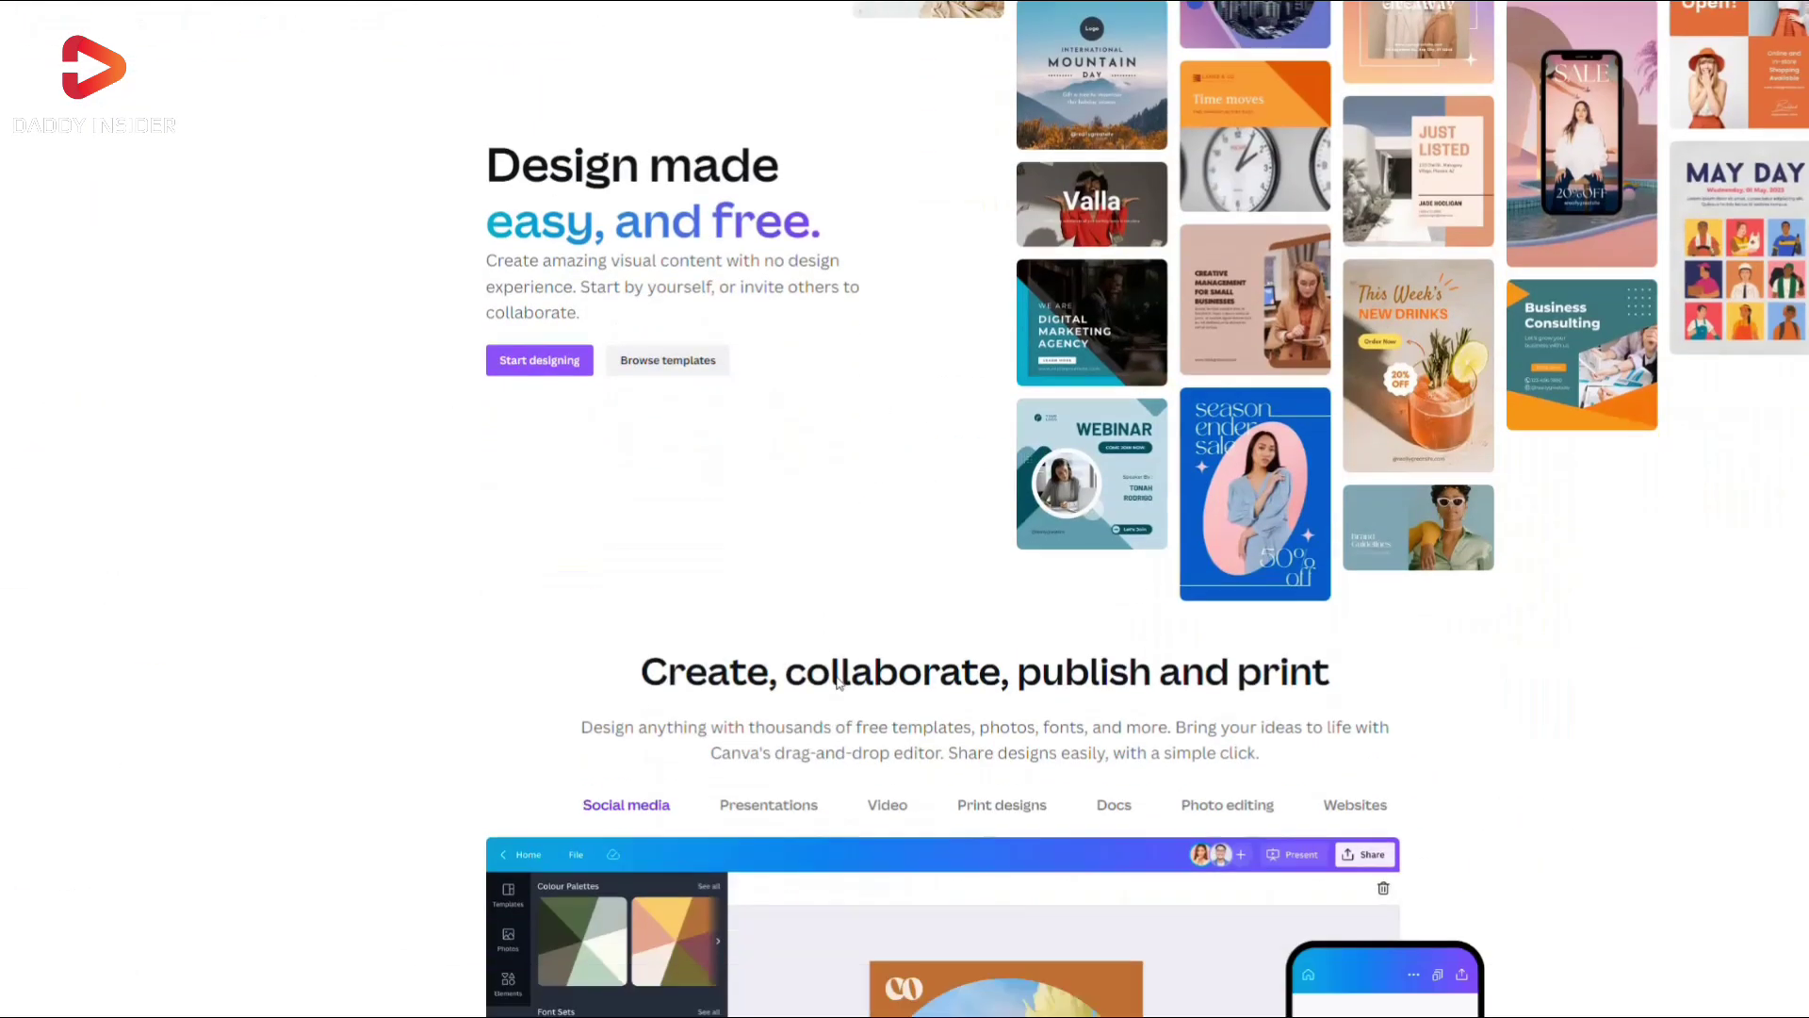
pyautogui.scroll(-2, 455, 439)
pyautogui.scroll(-2, 1034, 675)
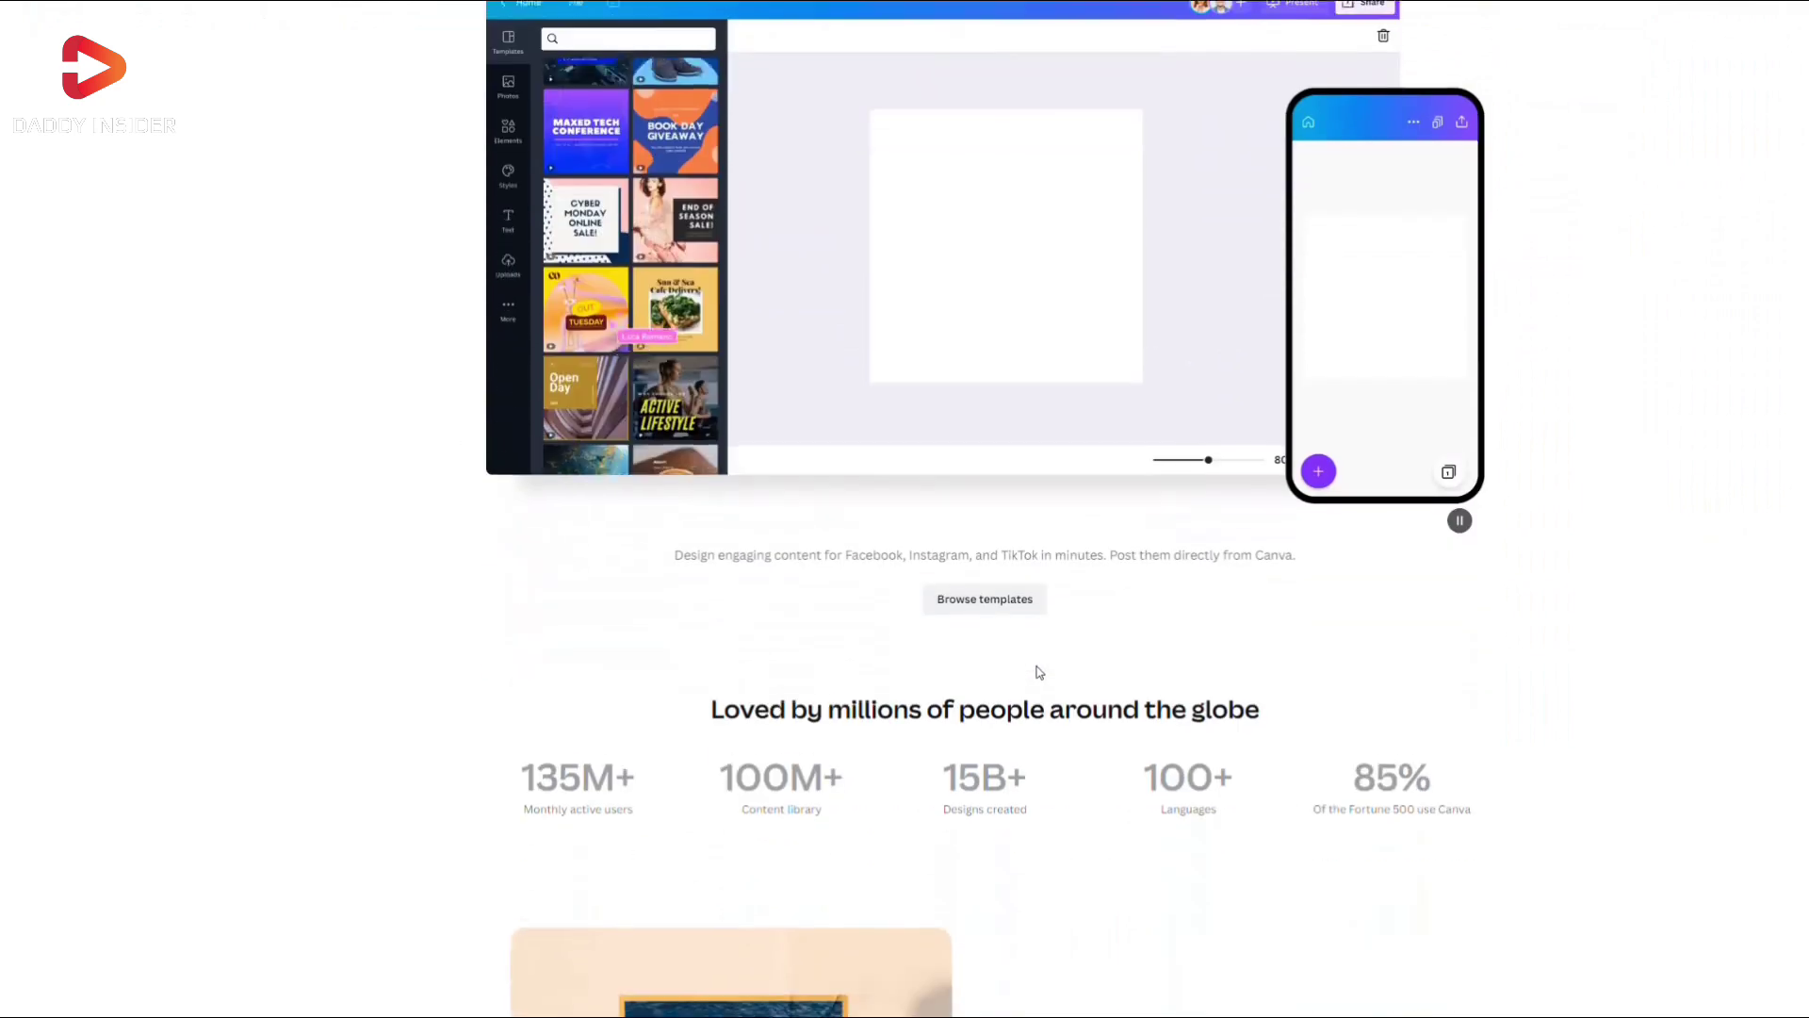
pyautogui.scroll(-3, 1144, 674)
pyautogui.scroll(-3, 958, 590)
pyautogui.scroll(-5, 1281, 594)
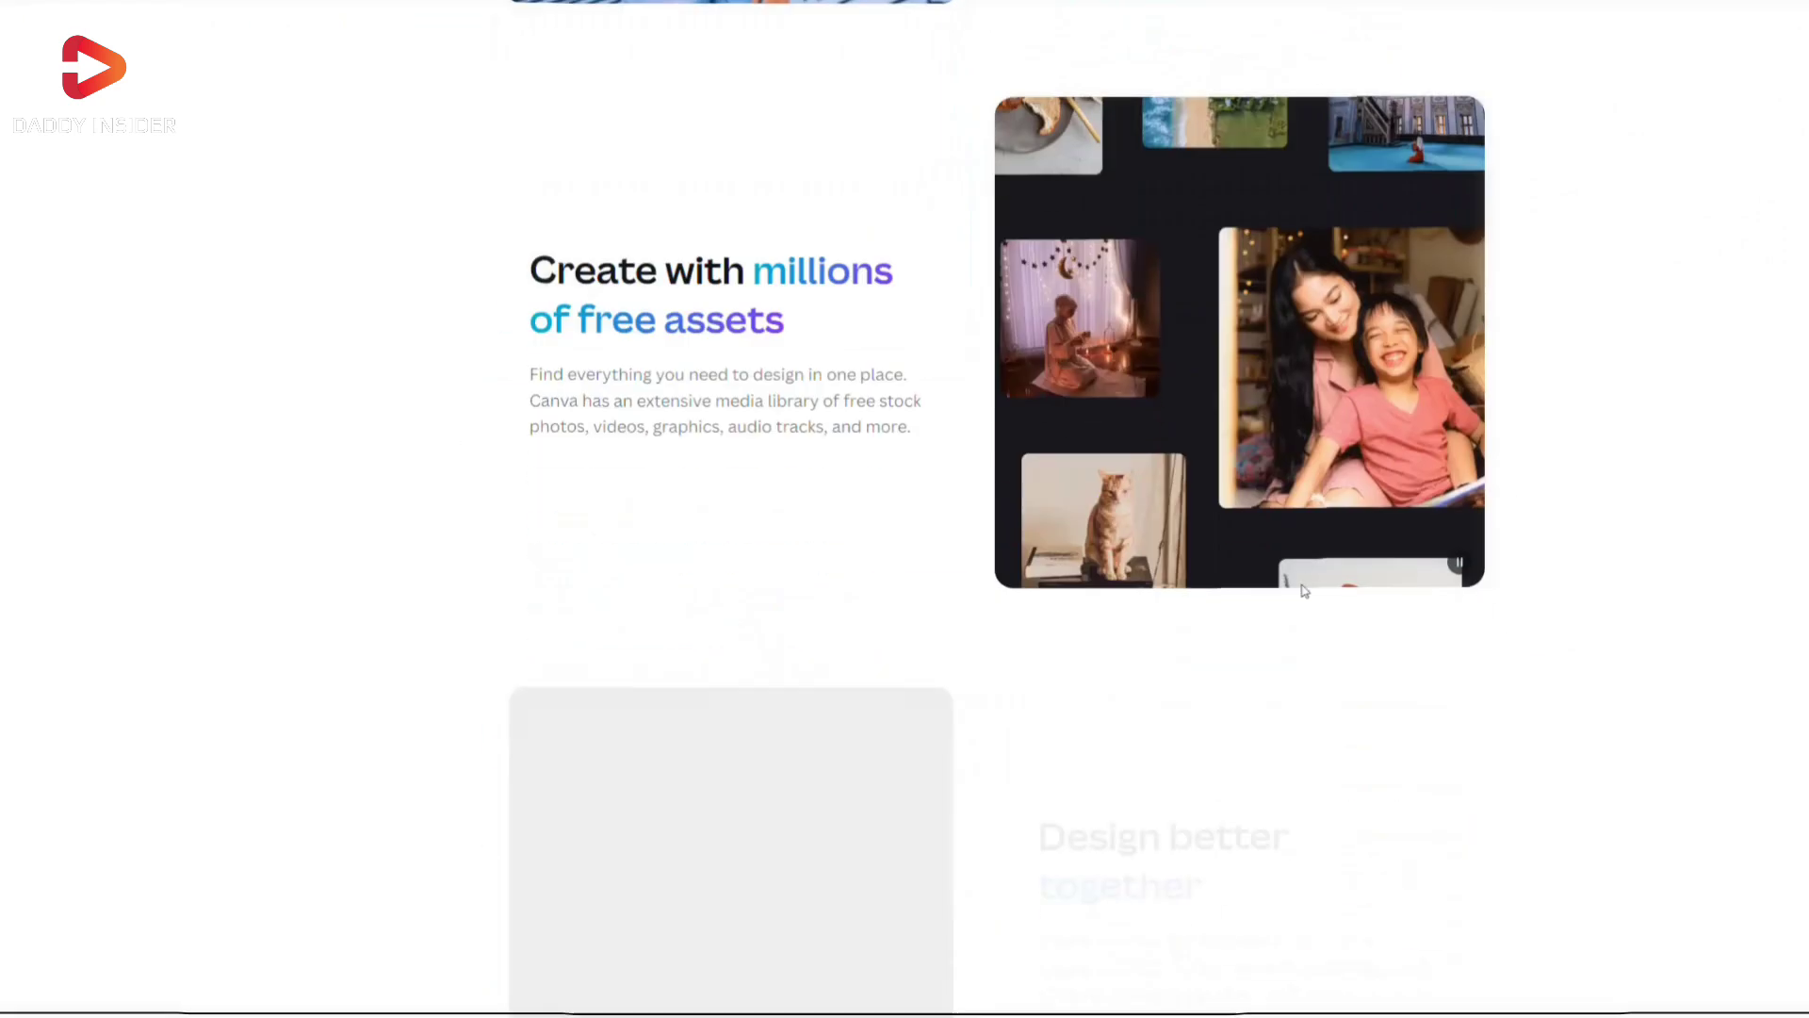
pyautogui.scroll(-4, 1281, 595)
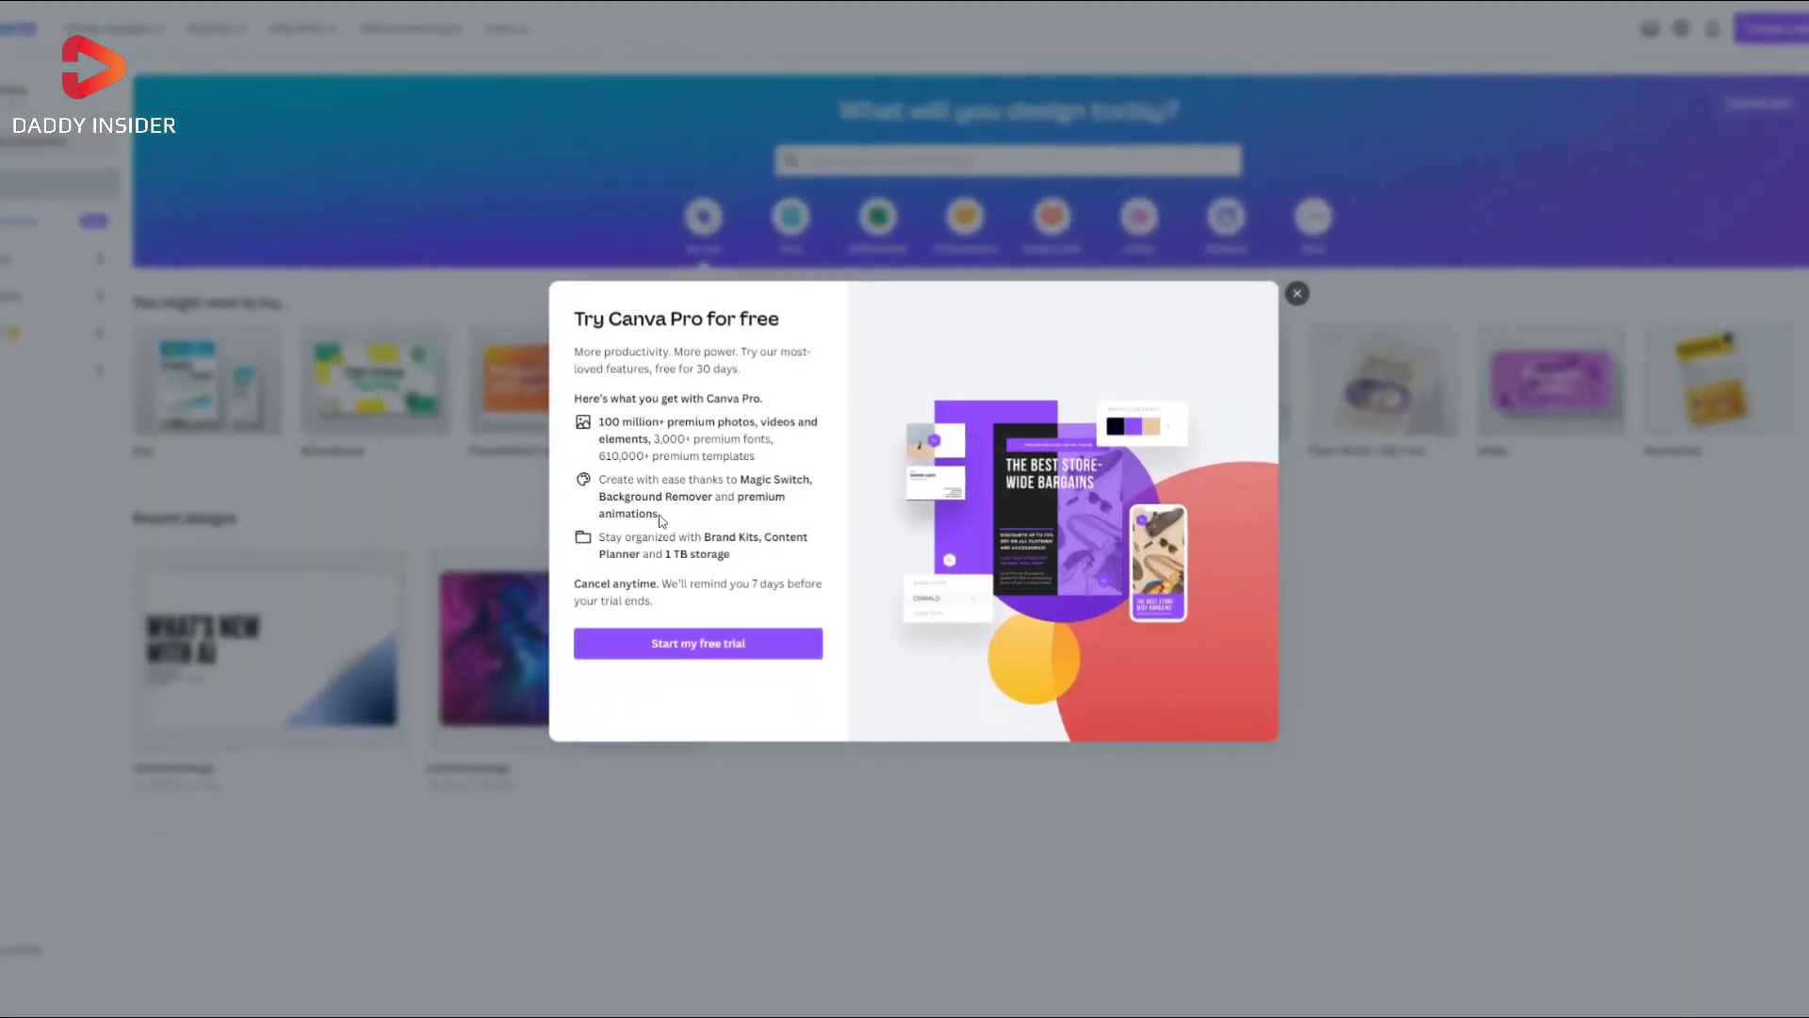
# - Get past the Pro trial offer, search Google for 'canva' and open the Canva site
pyautogui.click(712, 648)
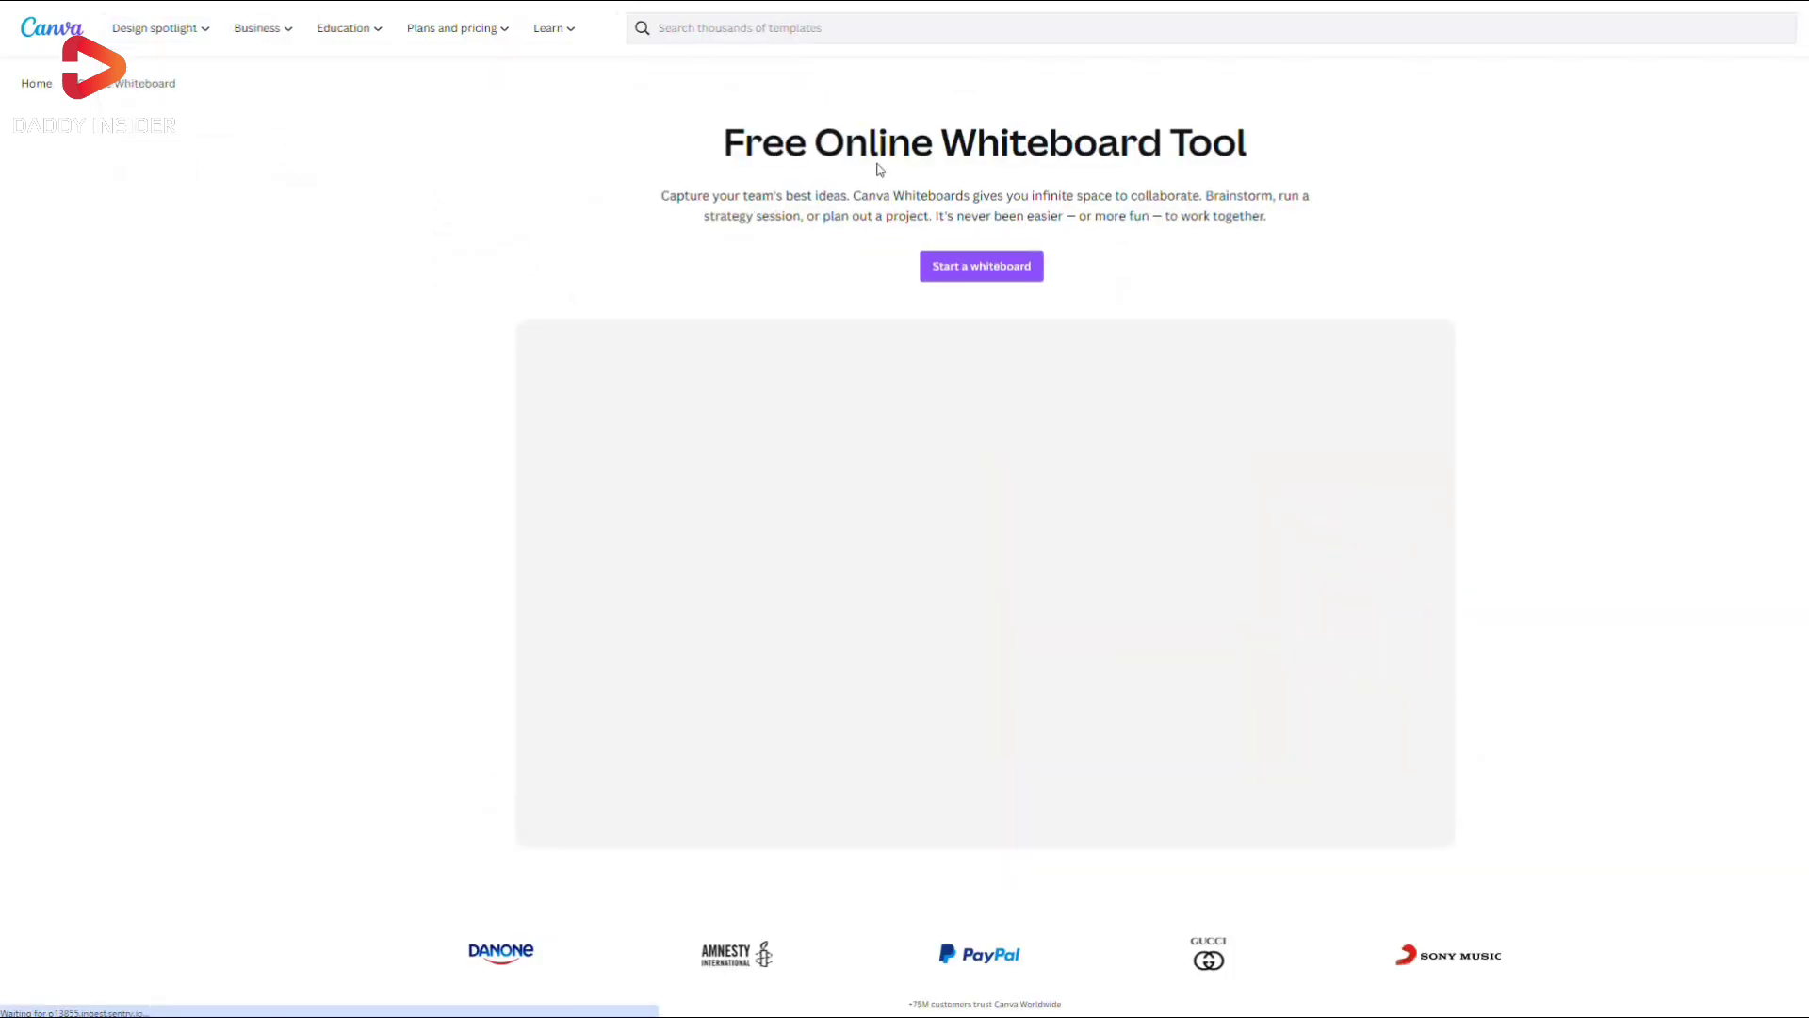
pyautogui.scroll(-2, 848, 353)
pyautogui.scroll(-3, 806, 393)
pyautogui.scroll(-3, 989, 424)
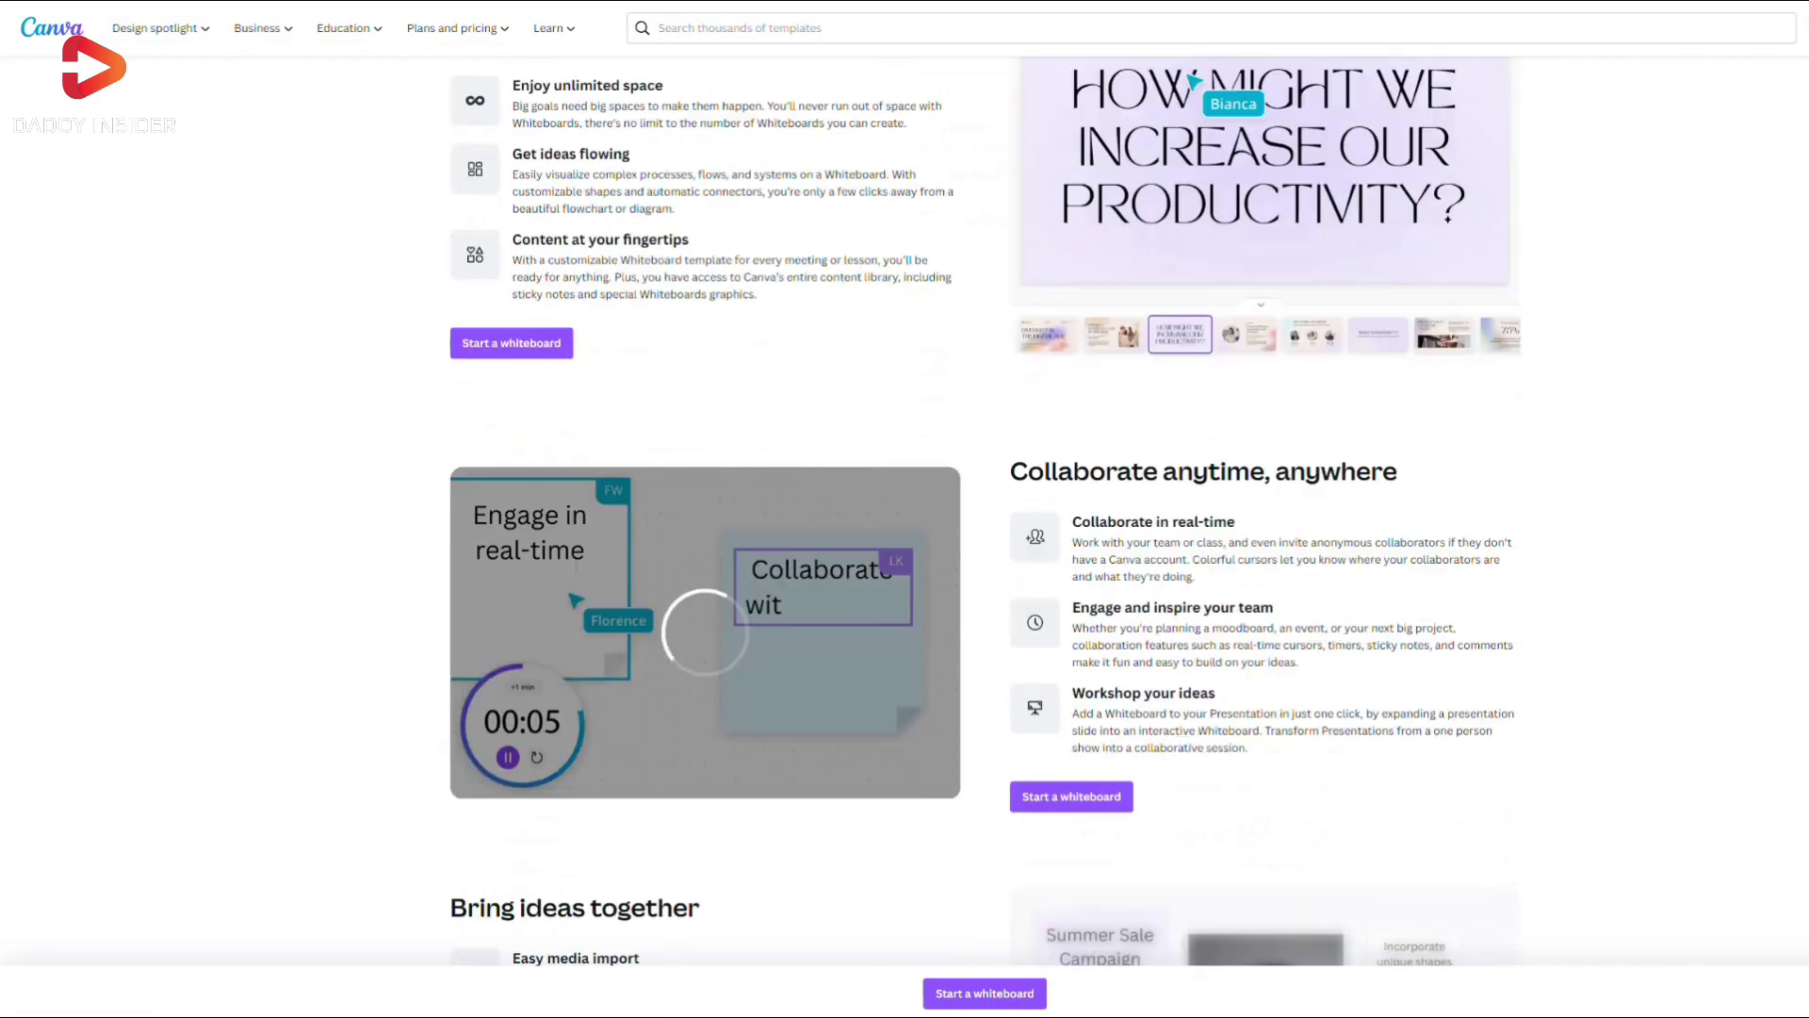
pyautogui.scroll(1, 1187, 481)
pyautogui.scroll(-1, 1191, 496)
pyautogui.scroll(-3, 1192, 497)
pyautogui.scroll(-4, 933, 551)
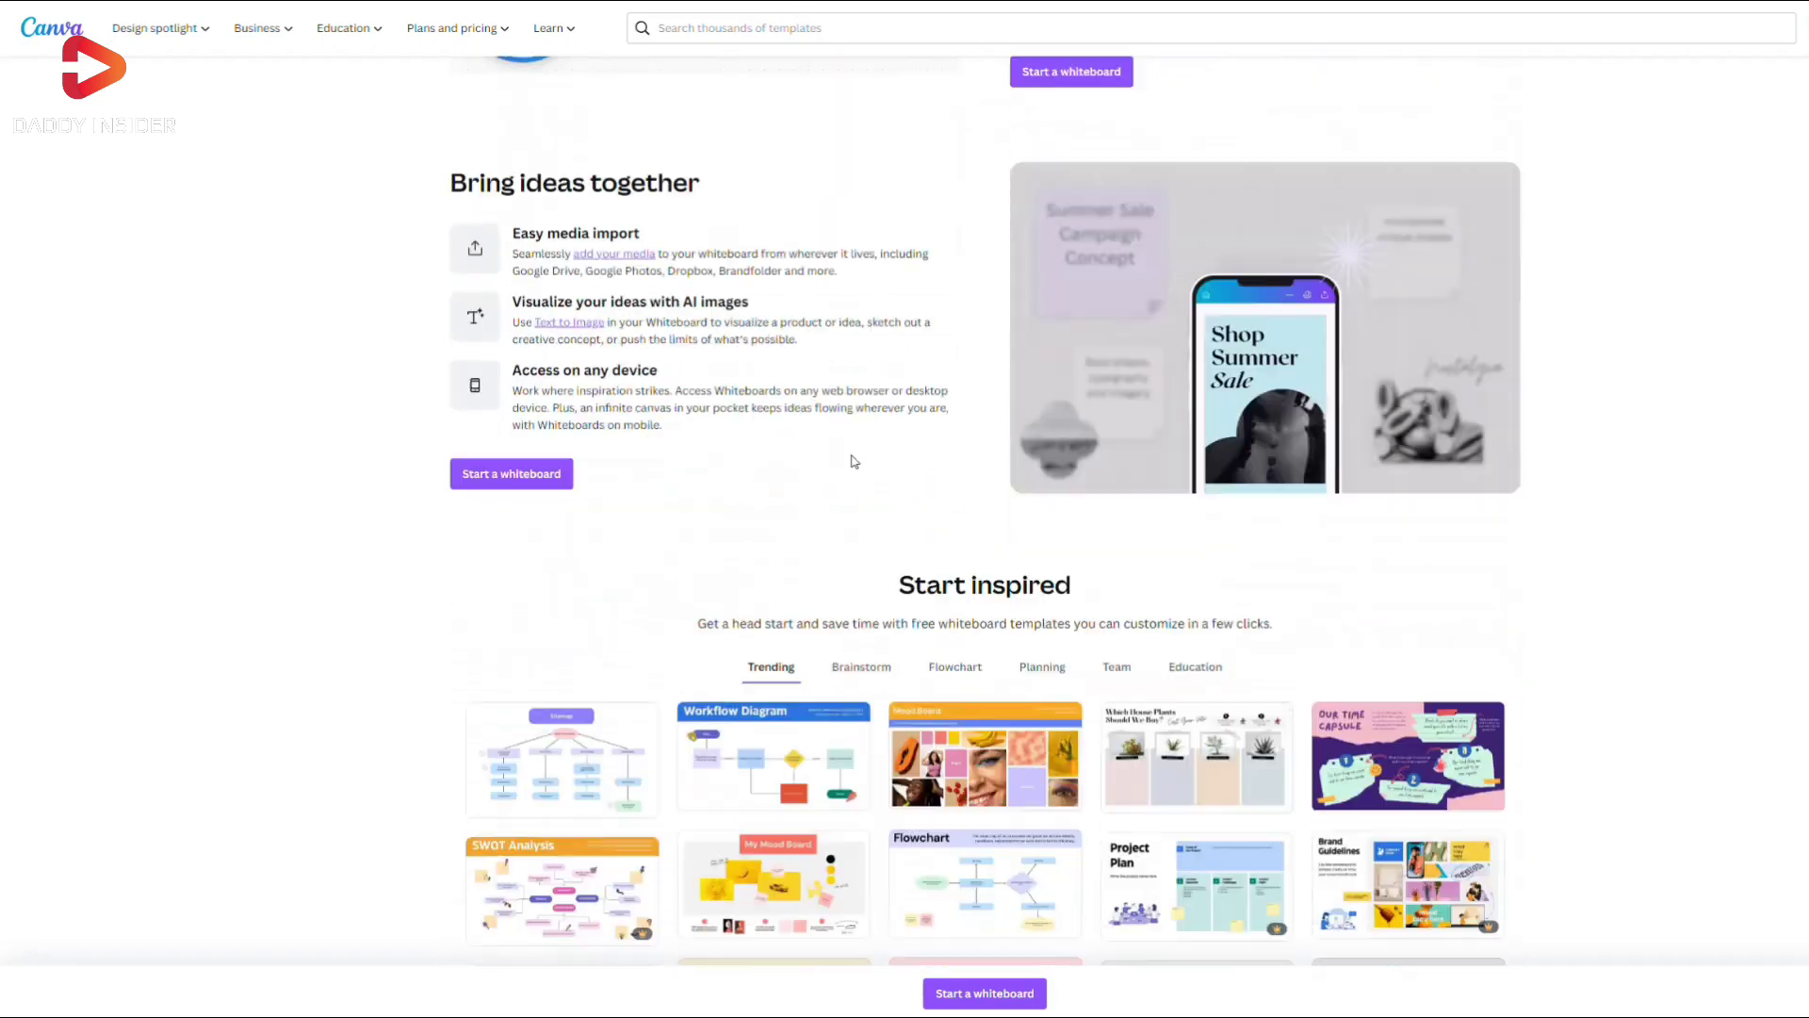
pyautogui.scroll(-4, 849, 461)
pyautogui.scroll(-2, 1042, 546)
pyautogui.scroll(-2, 1043, 546)
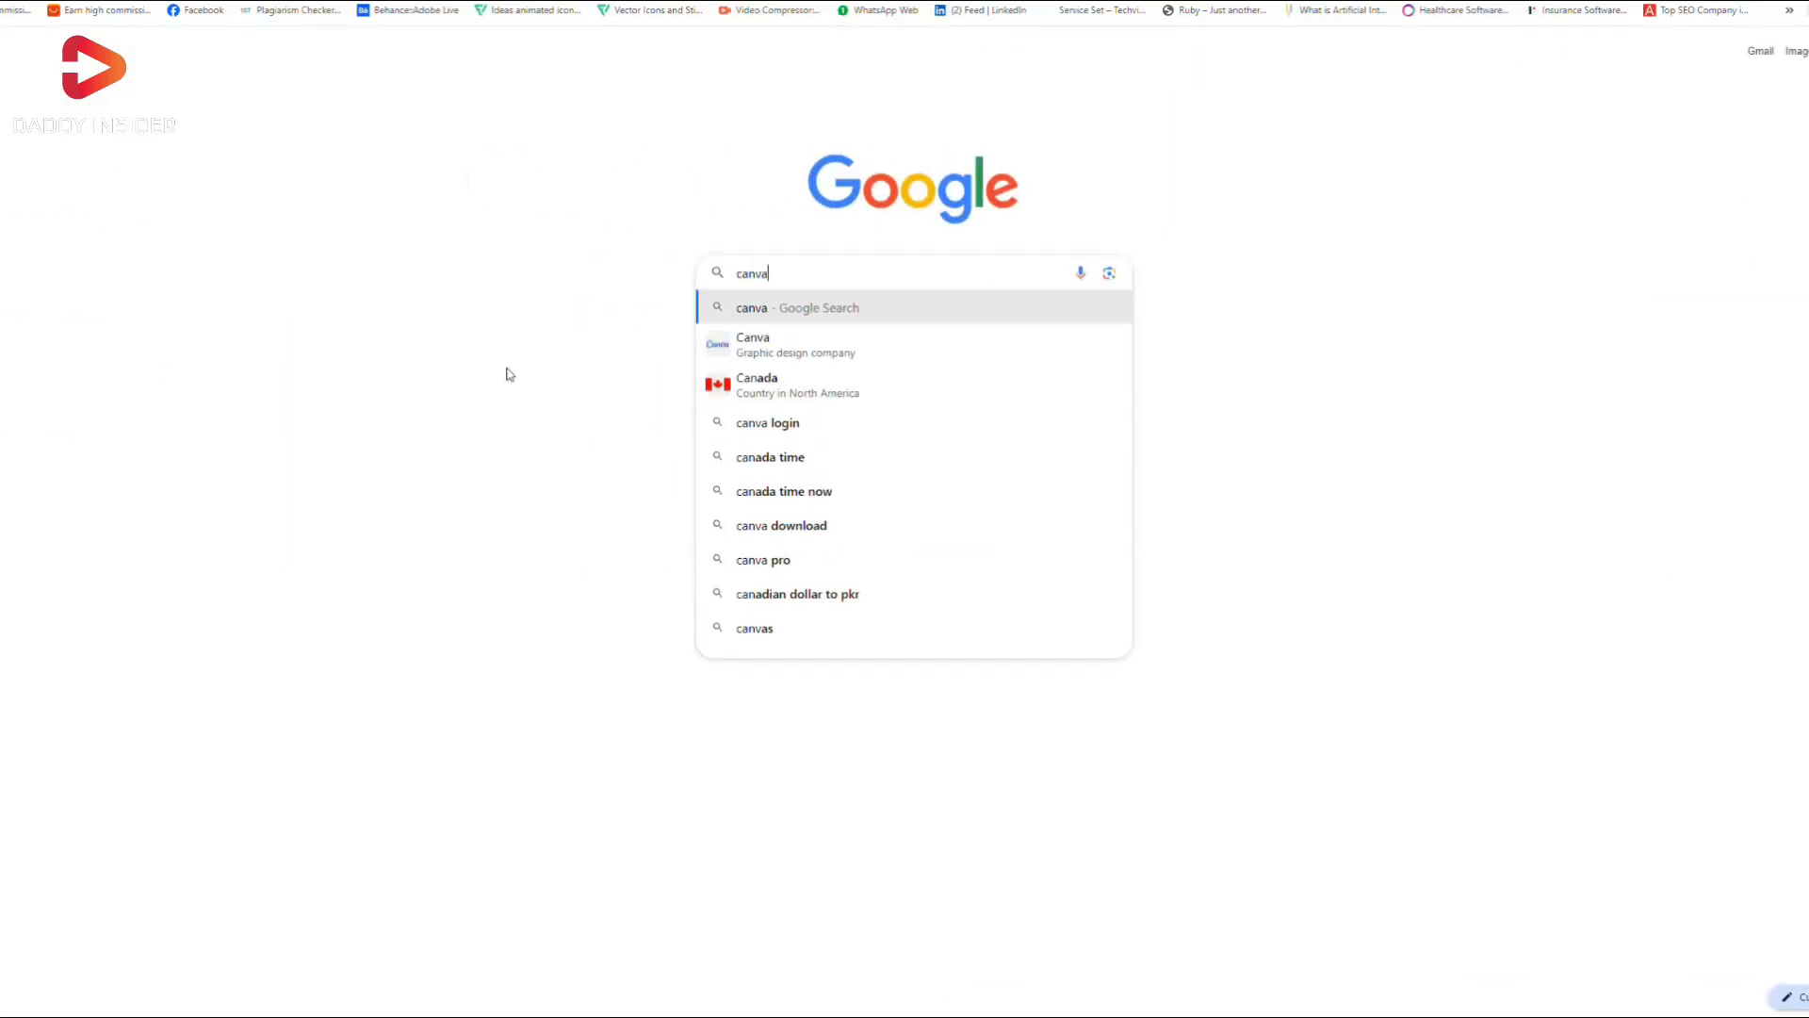
pyautogui.press('Return')
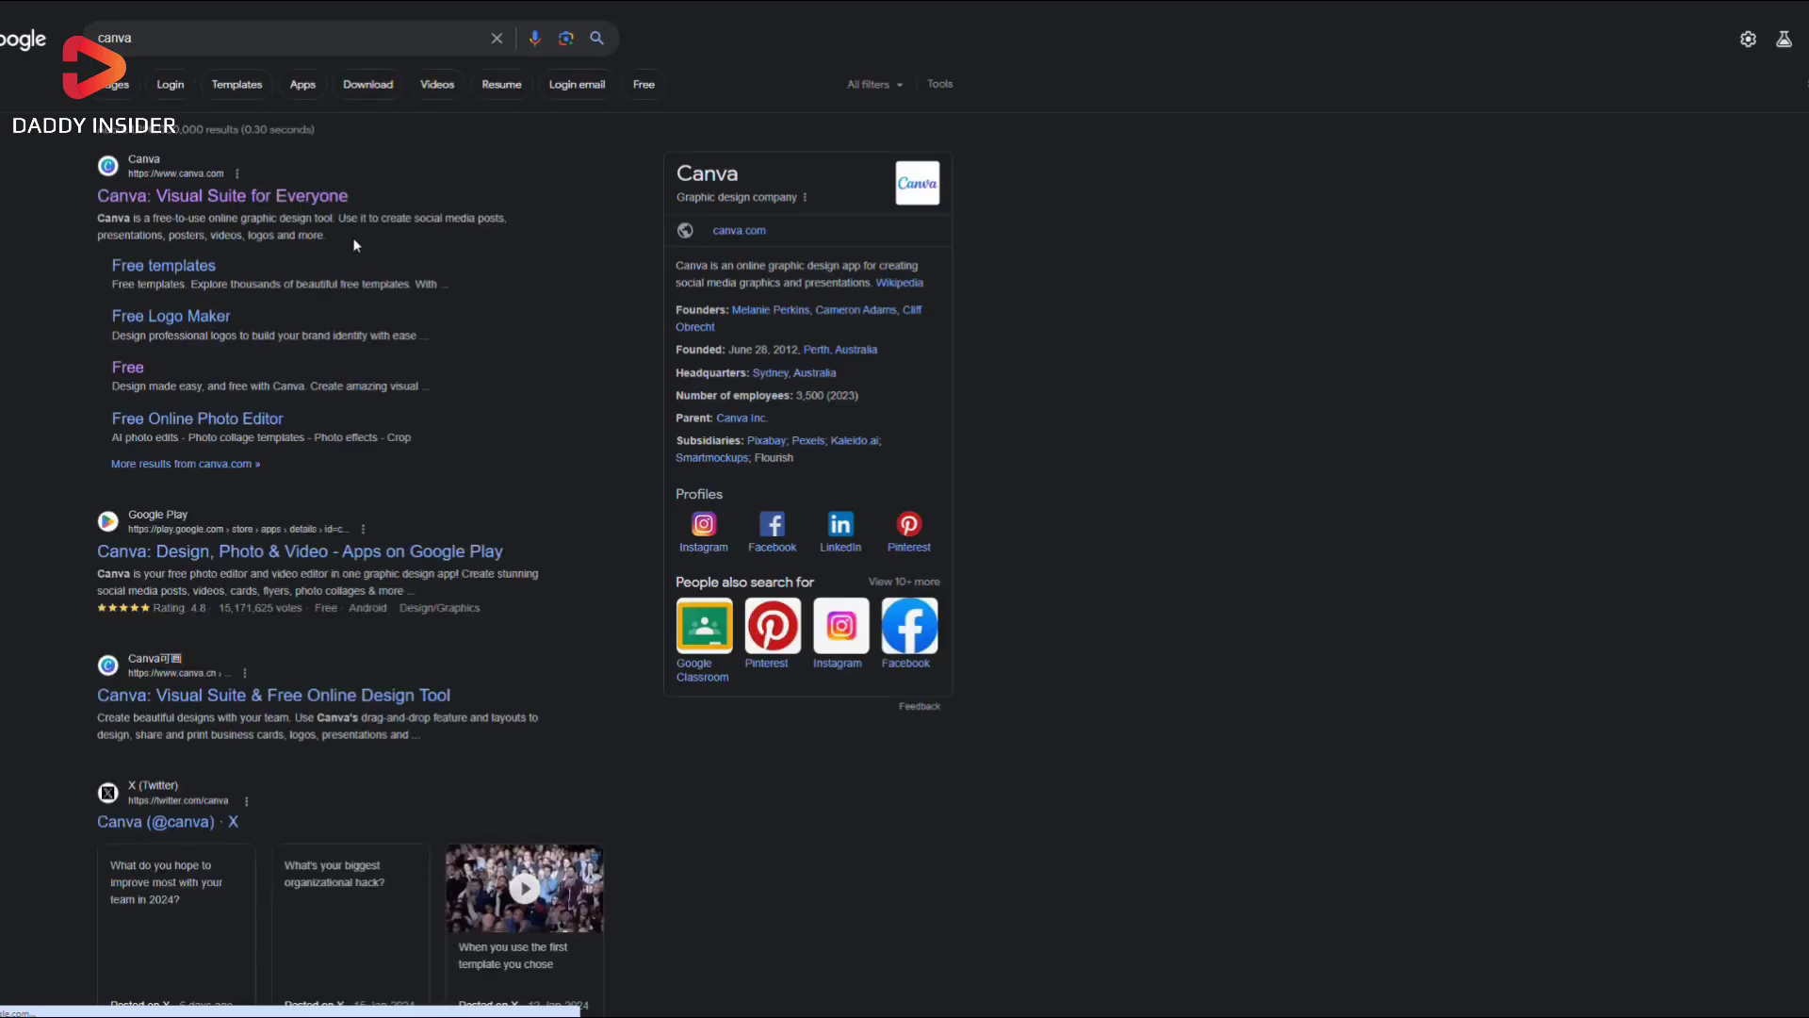
pyautogui.click(109, 176)
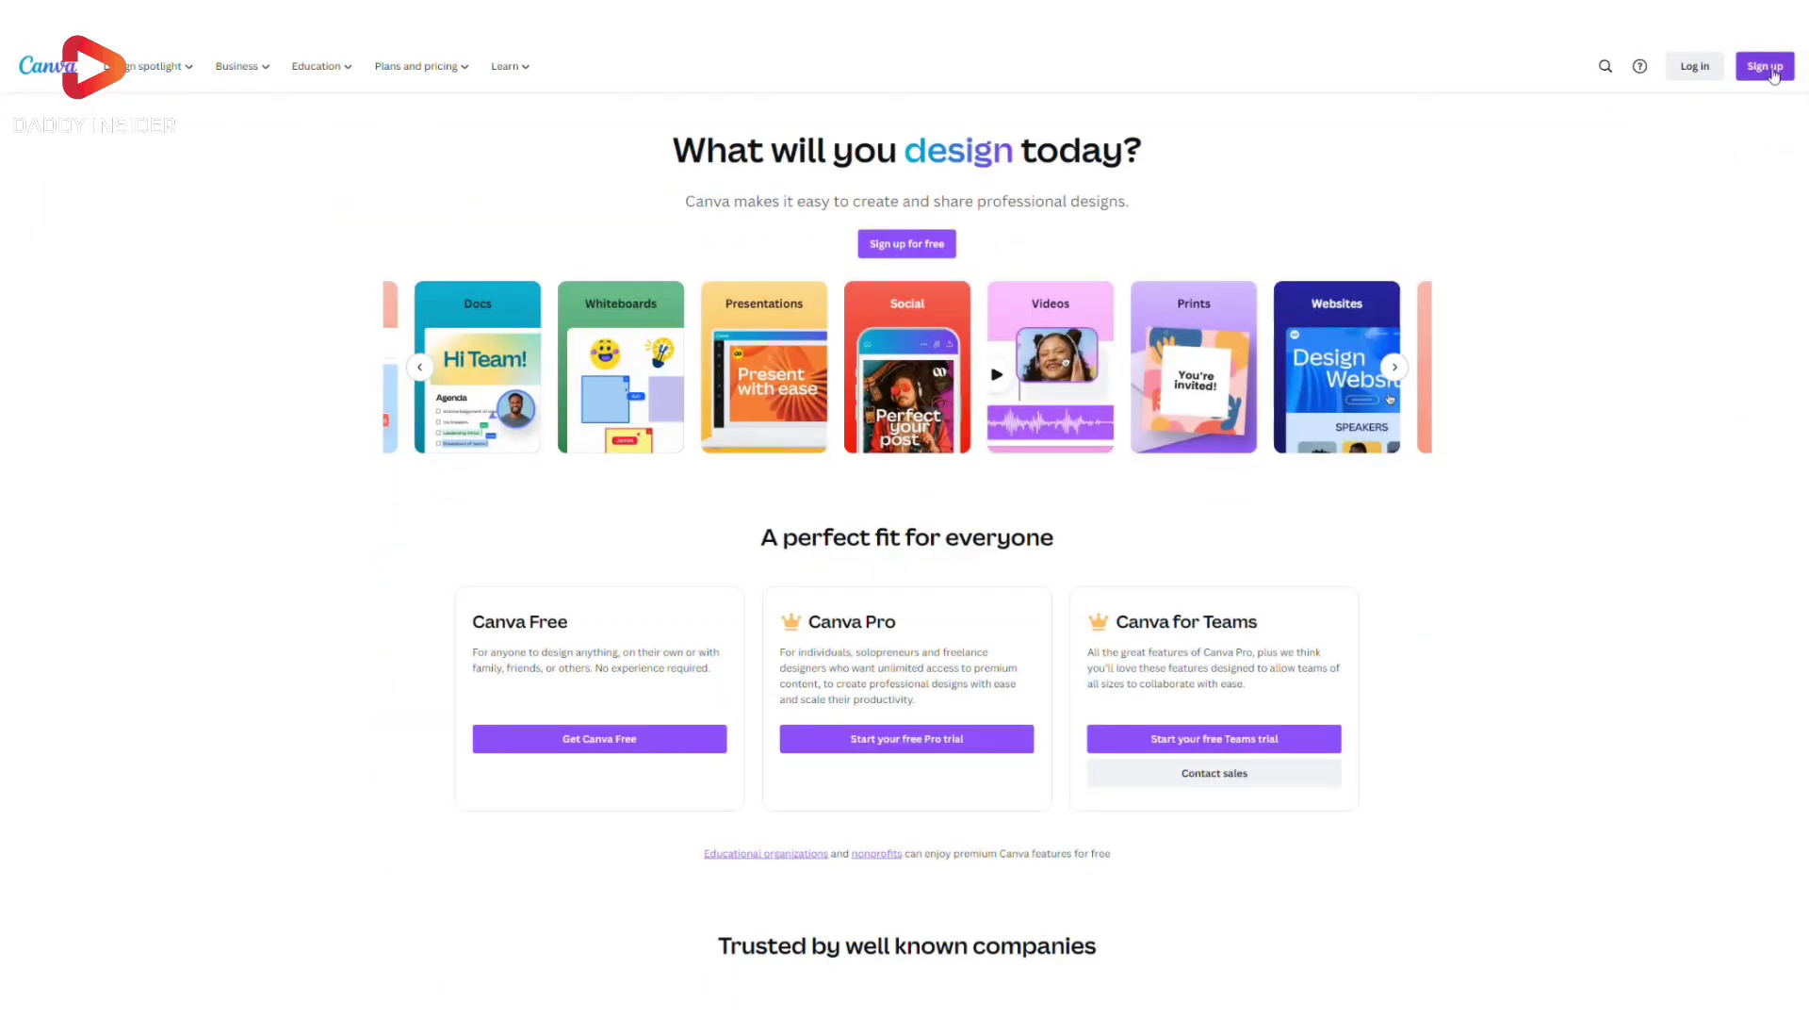
# - Bring up the log in or sign up options and continue with a Google account
pyautogui.click(1769, 65)
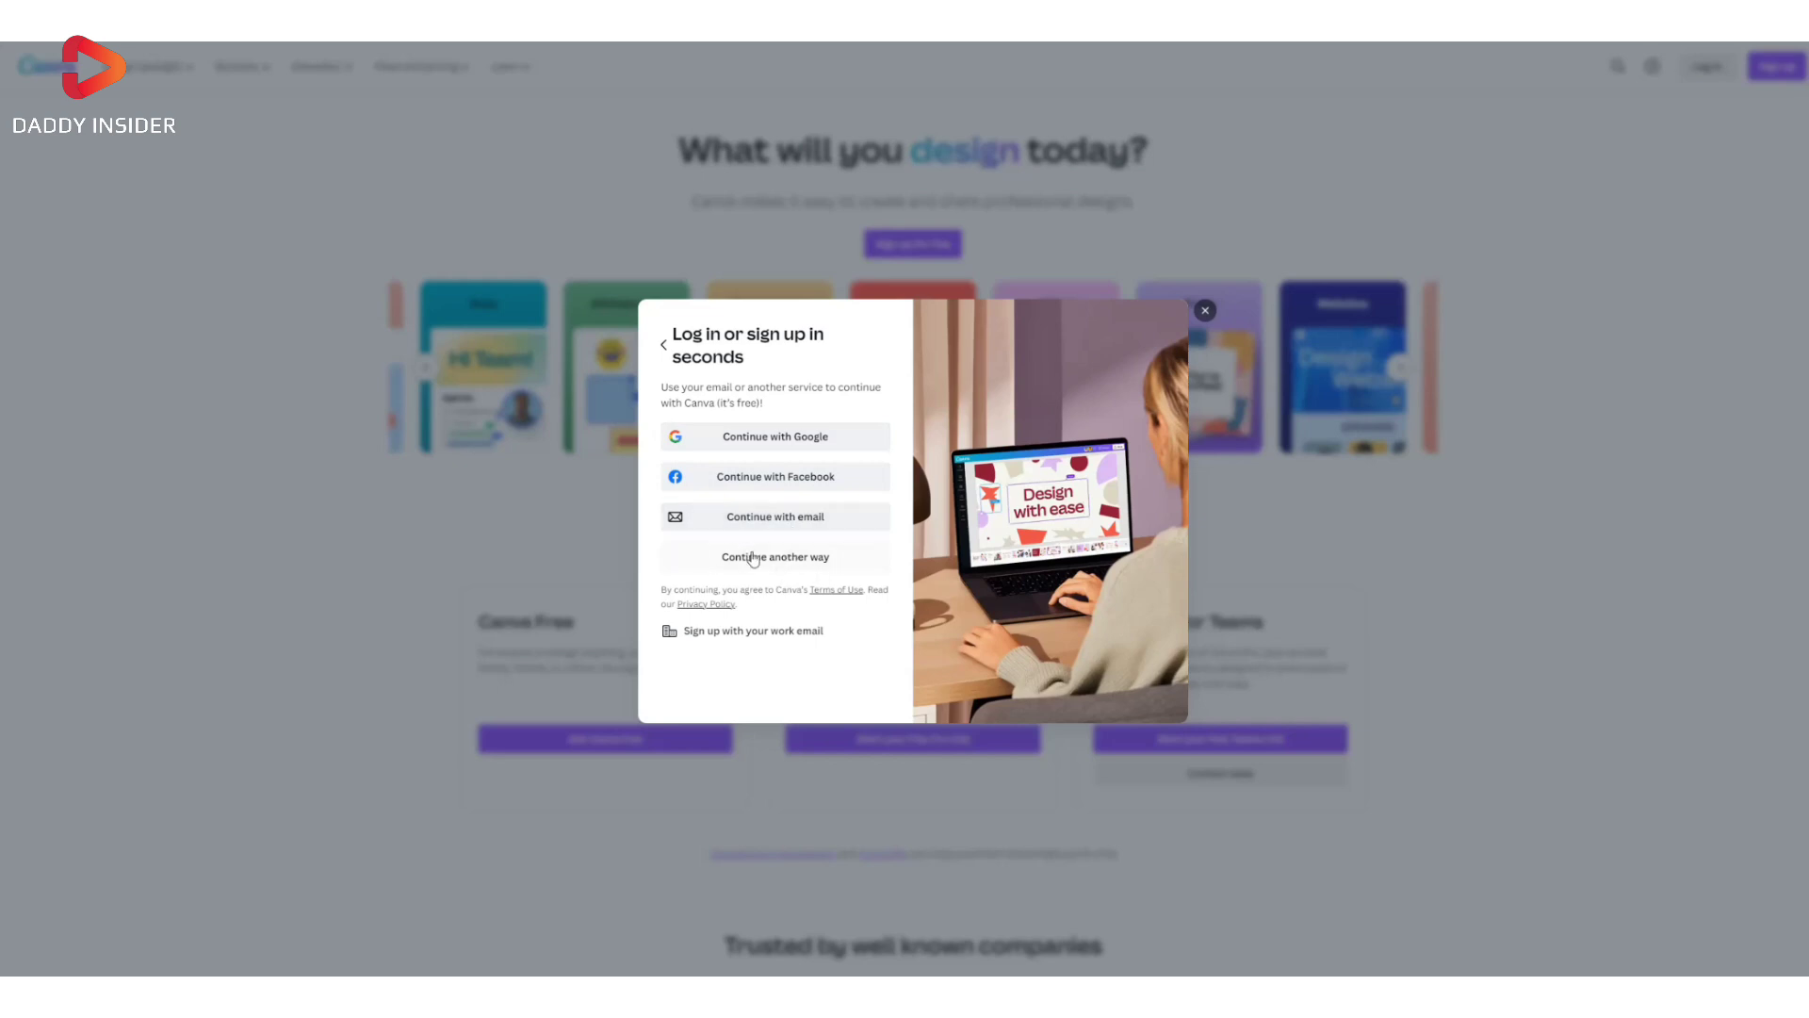
pyautogui.click(778, 439)
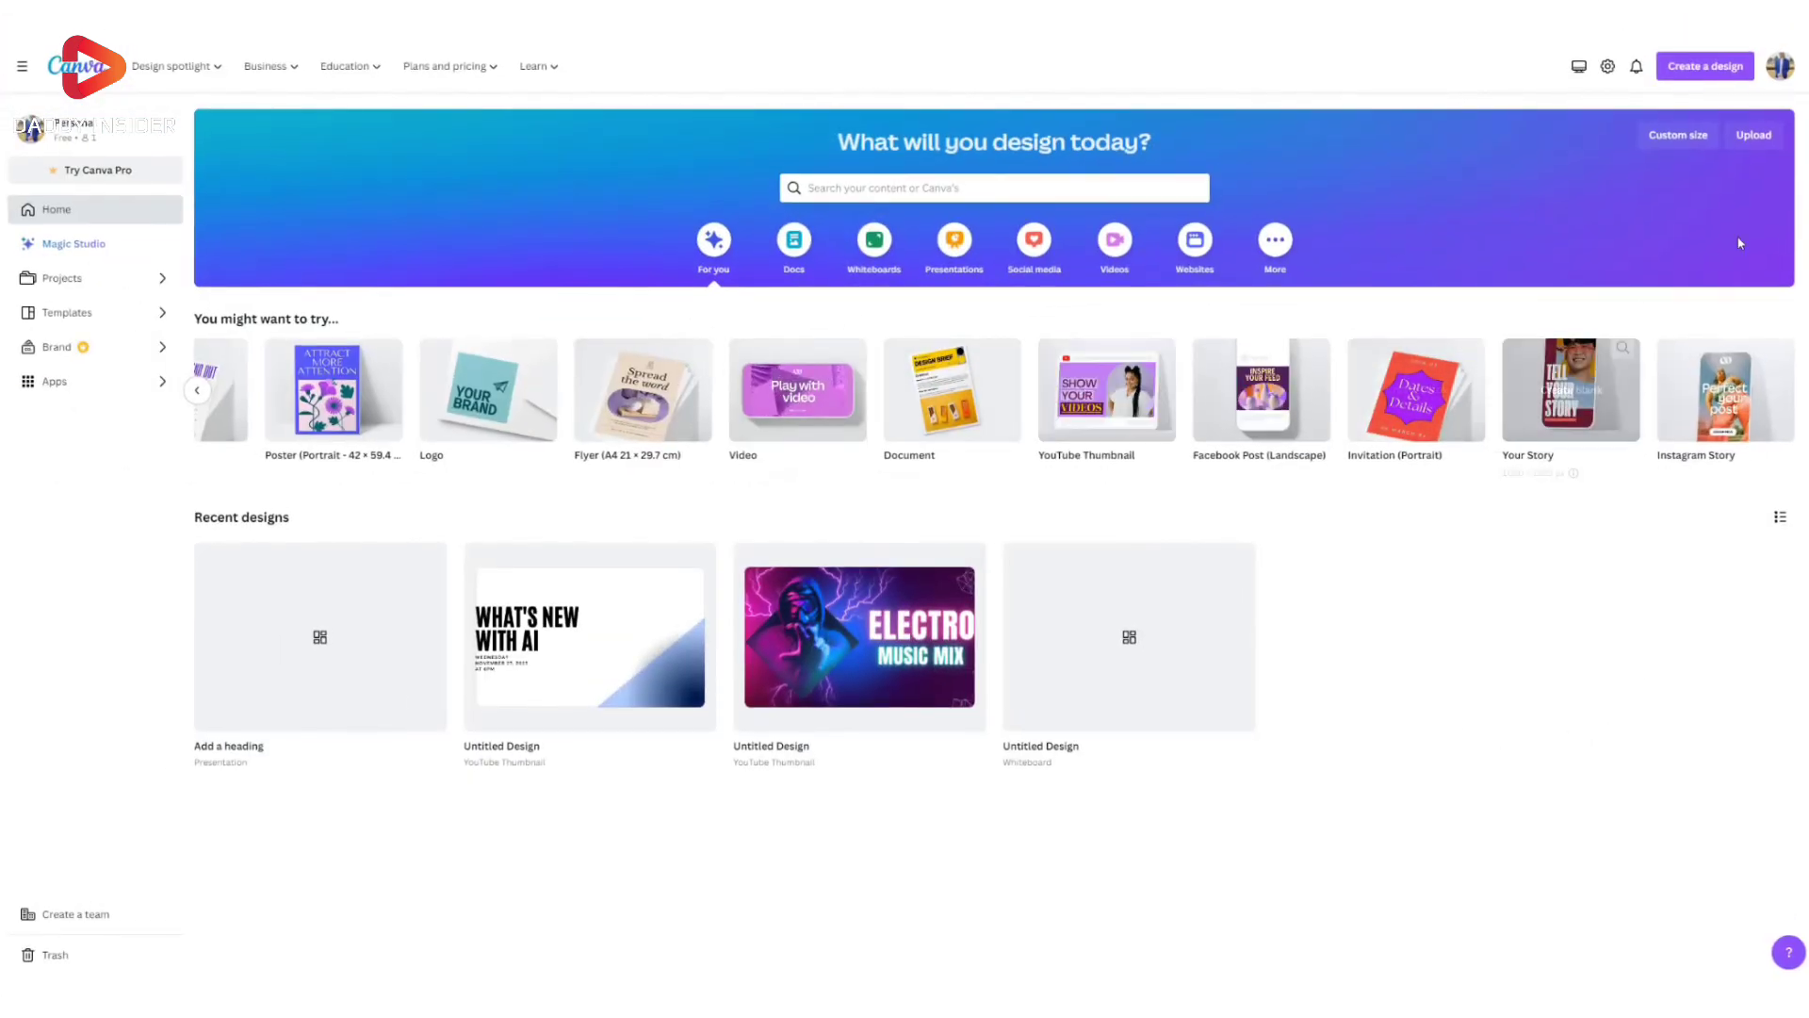
# - Start a custom-size design of 1920 × 1080 px
pyautogui.click(1670, 142)
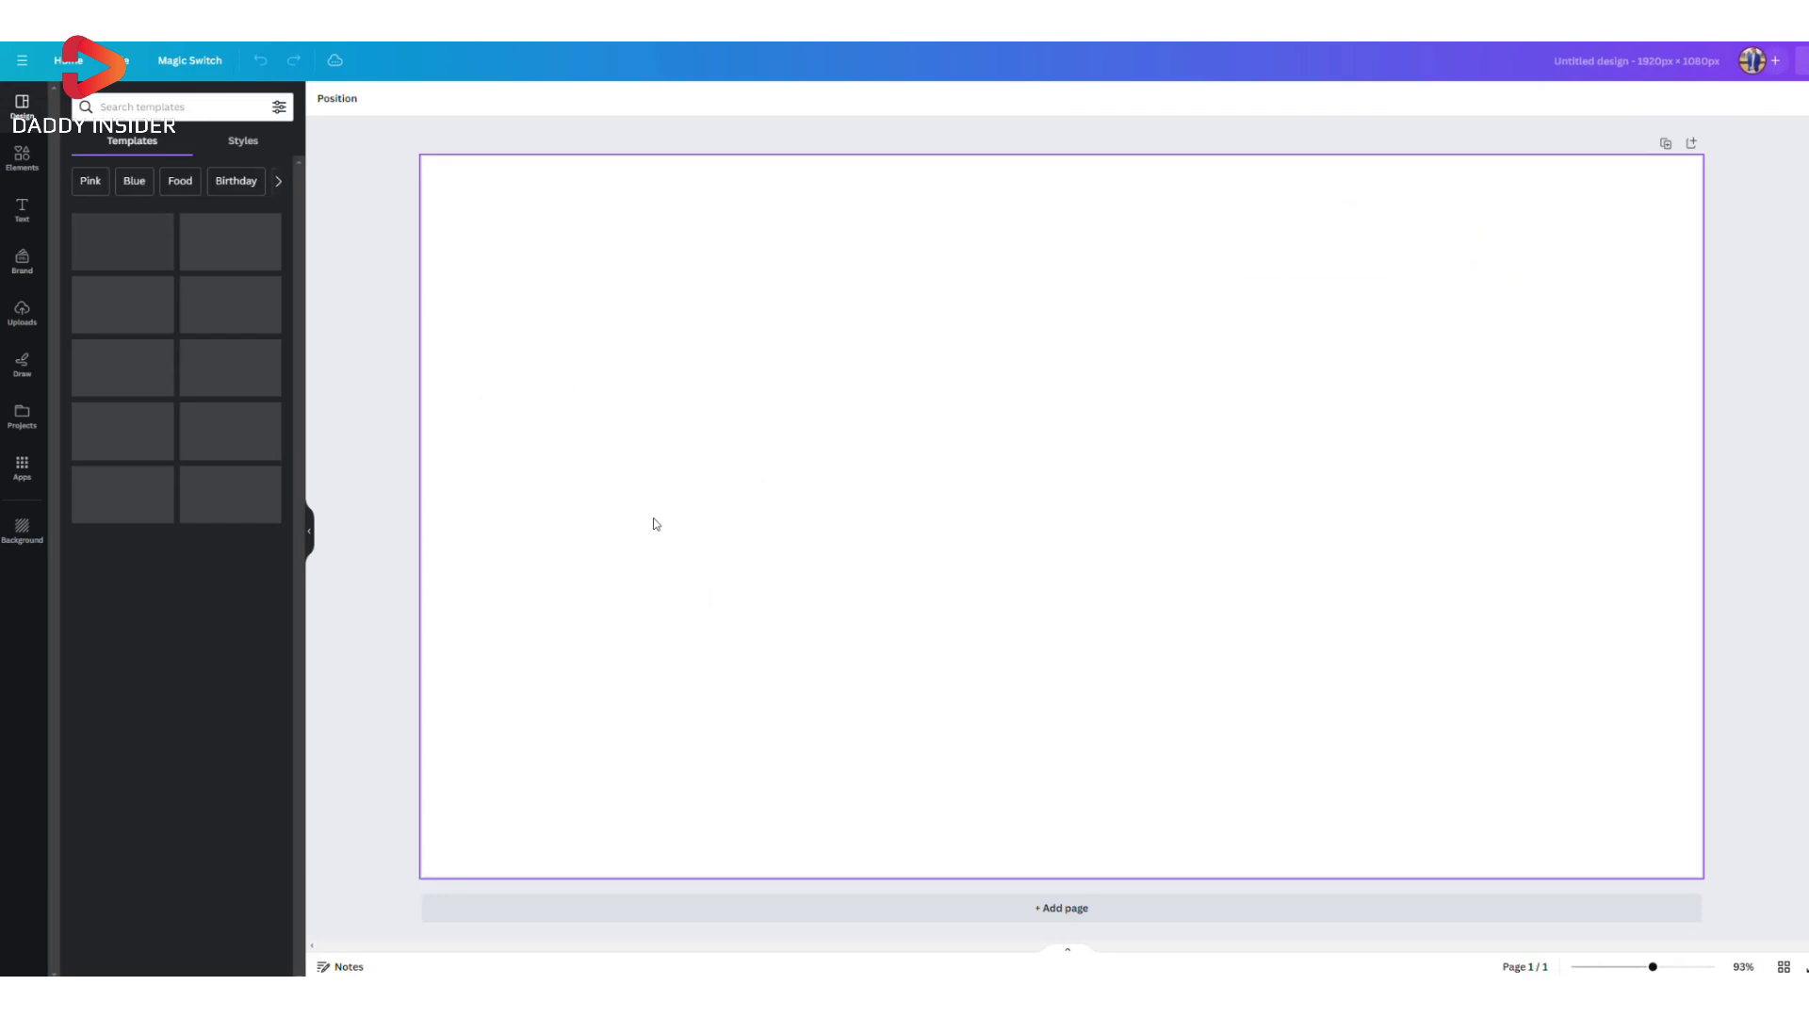
pyautogui.scroll(-3, 214, 596)
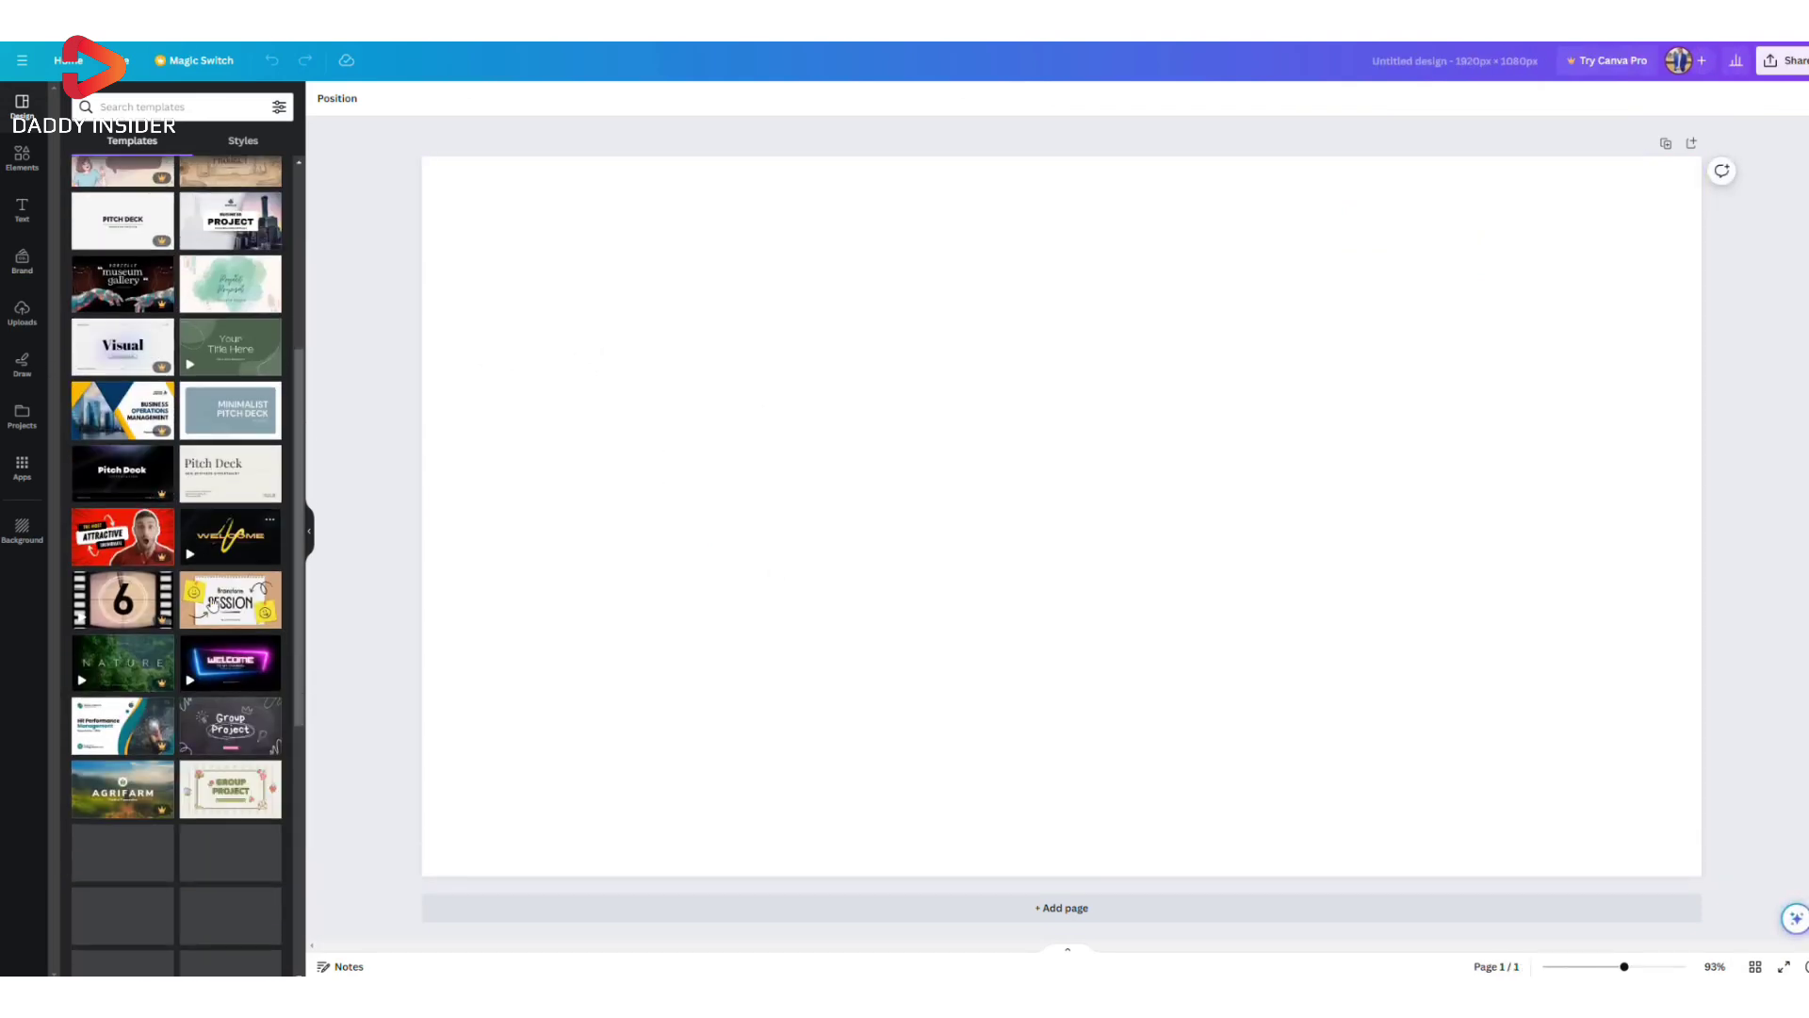
pyautogui.scroll(-3, 214, 595)
pyautogui.scroll(6, 212, 601)
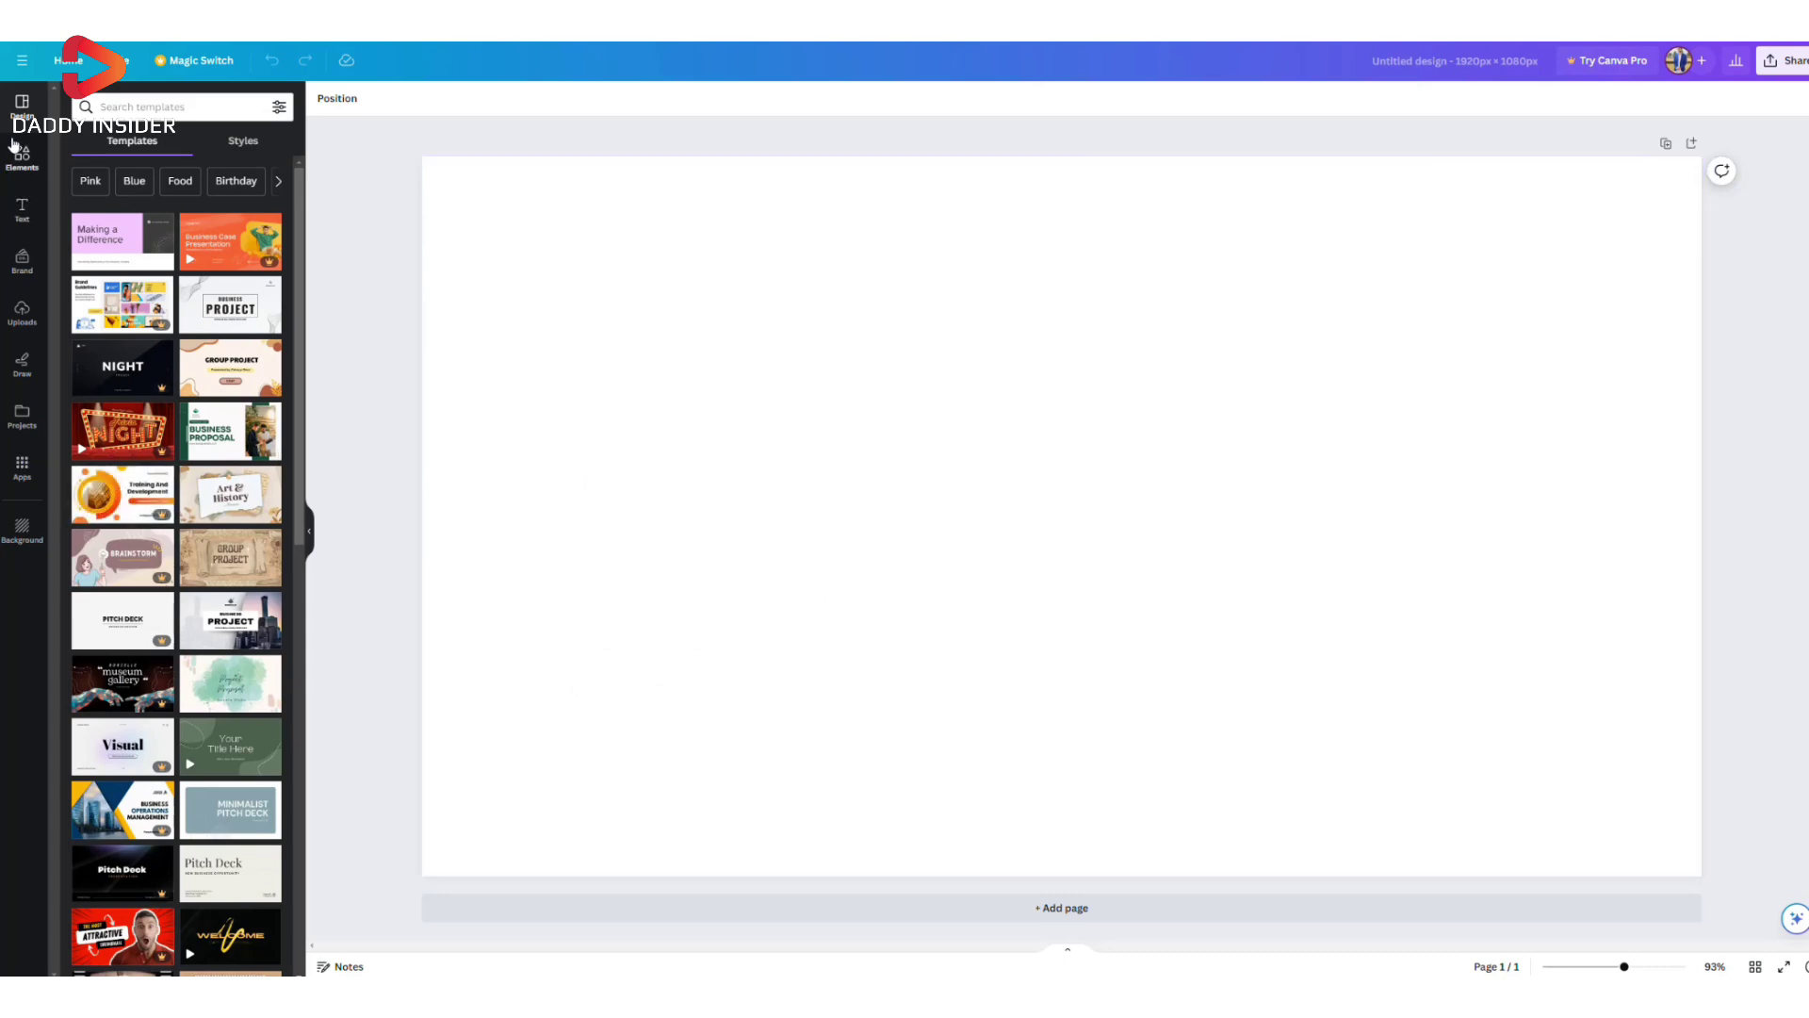
pyautogui.scroll(-5, 95, 487)
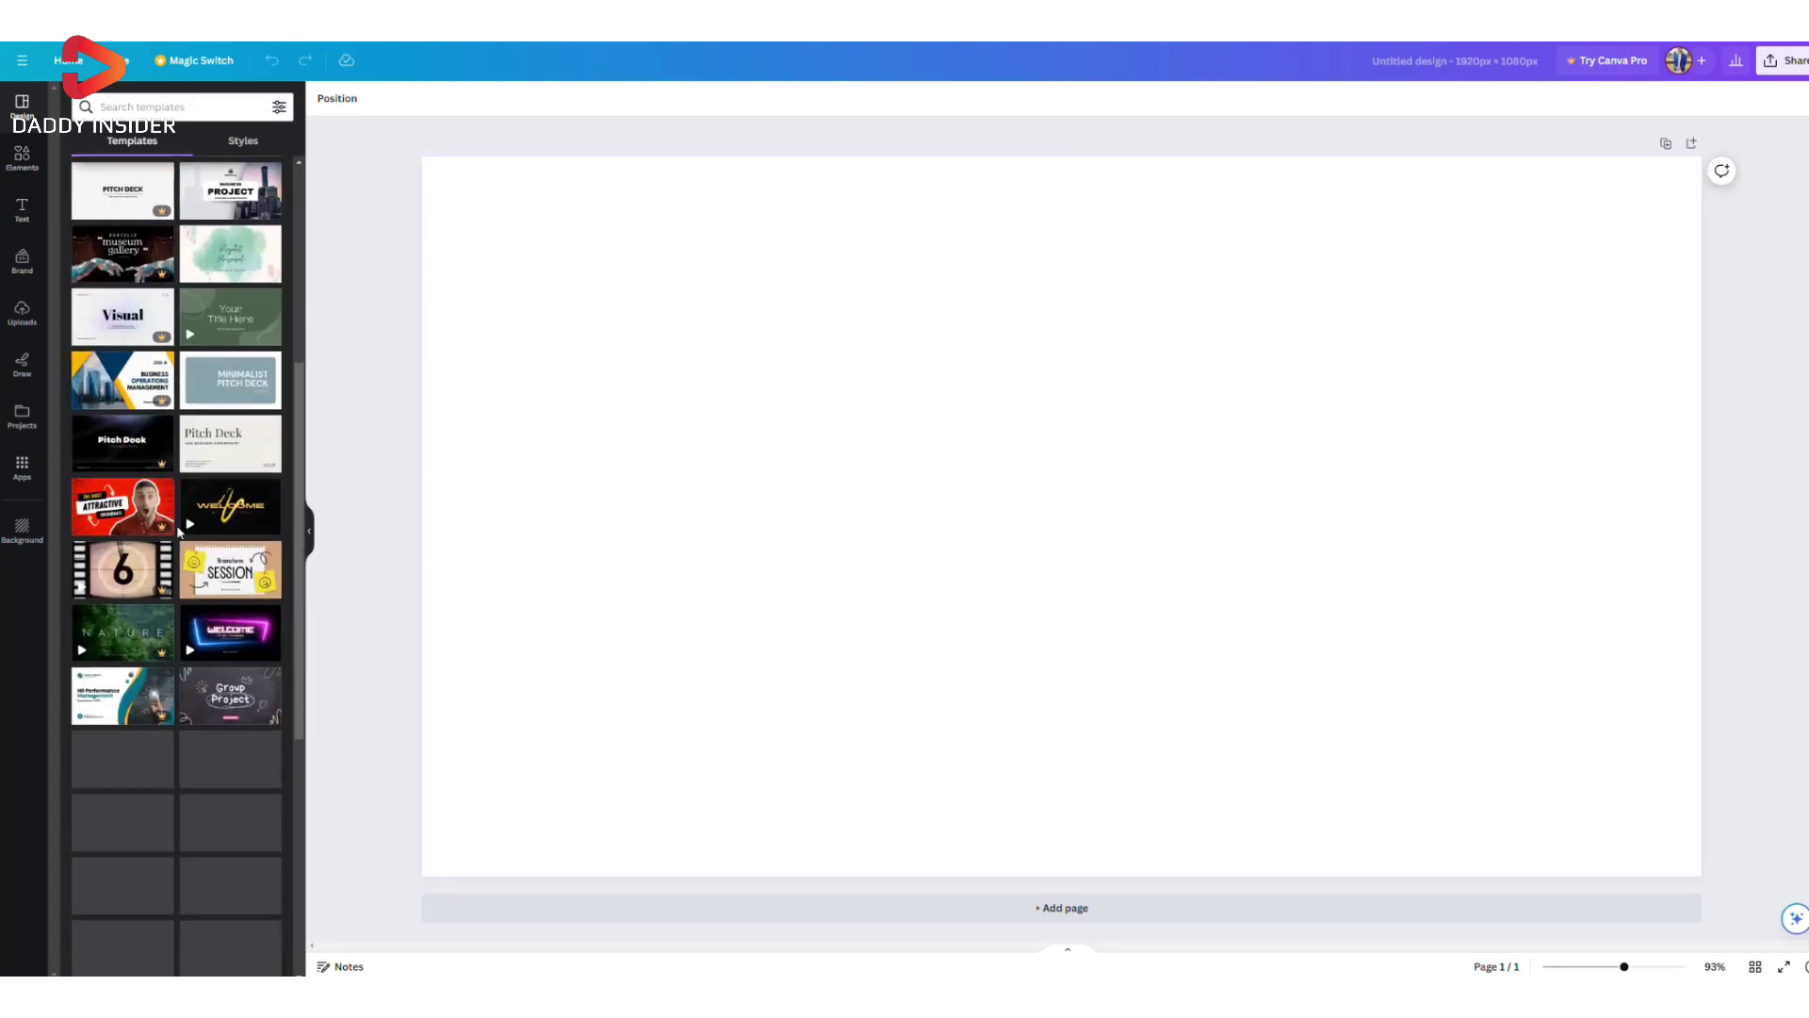
pyautogui.scroll(-5, 186, 553)
pyautogui.scroll(-3, 186, 552)
pyautogui.scroll(-3, 203, 606)
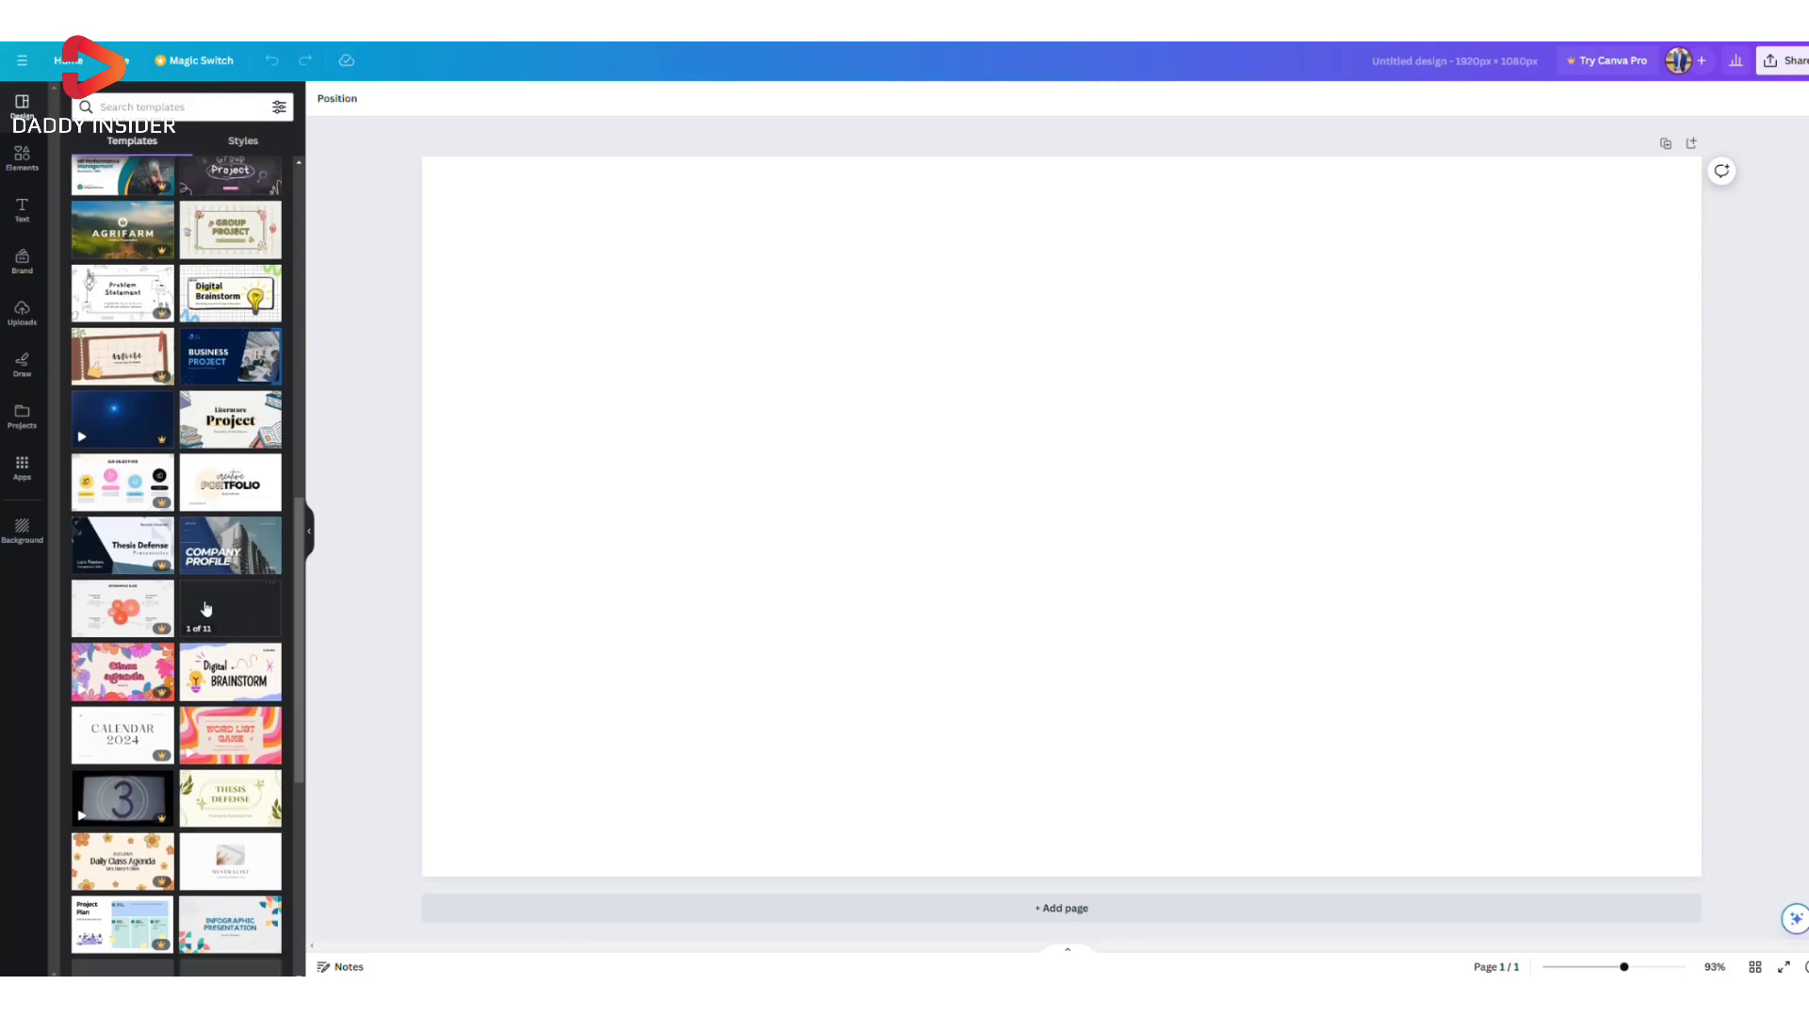
pyautogui.scroll(-3, 210, 655)
pyautogui.scroll(-3, 213, 656)
pyautogui.scroll(-2, 212, 656)
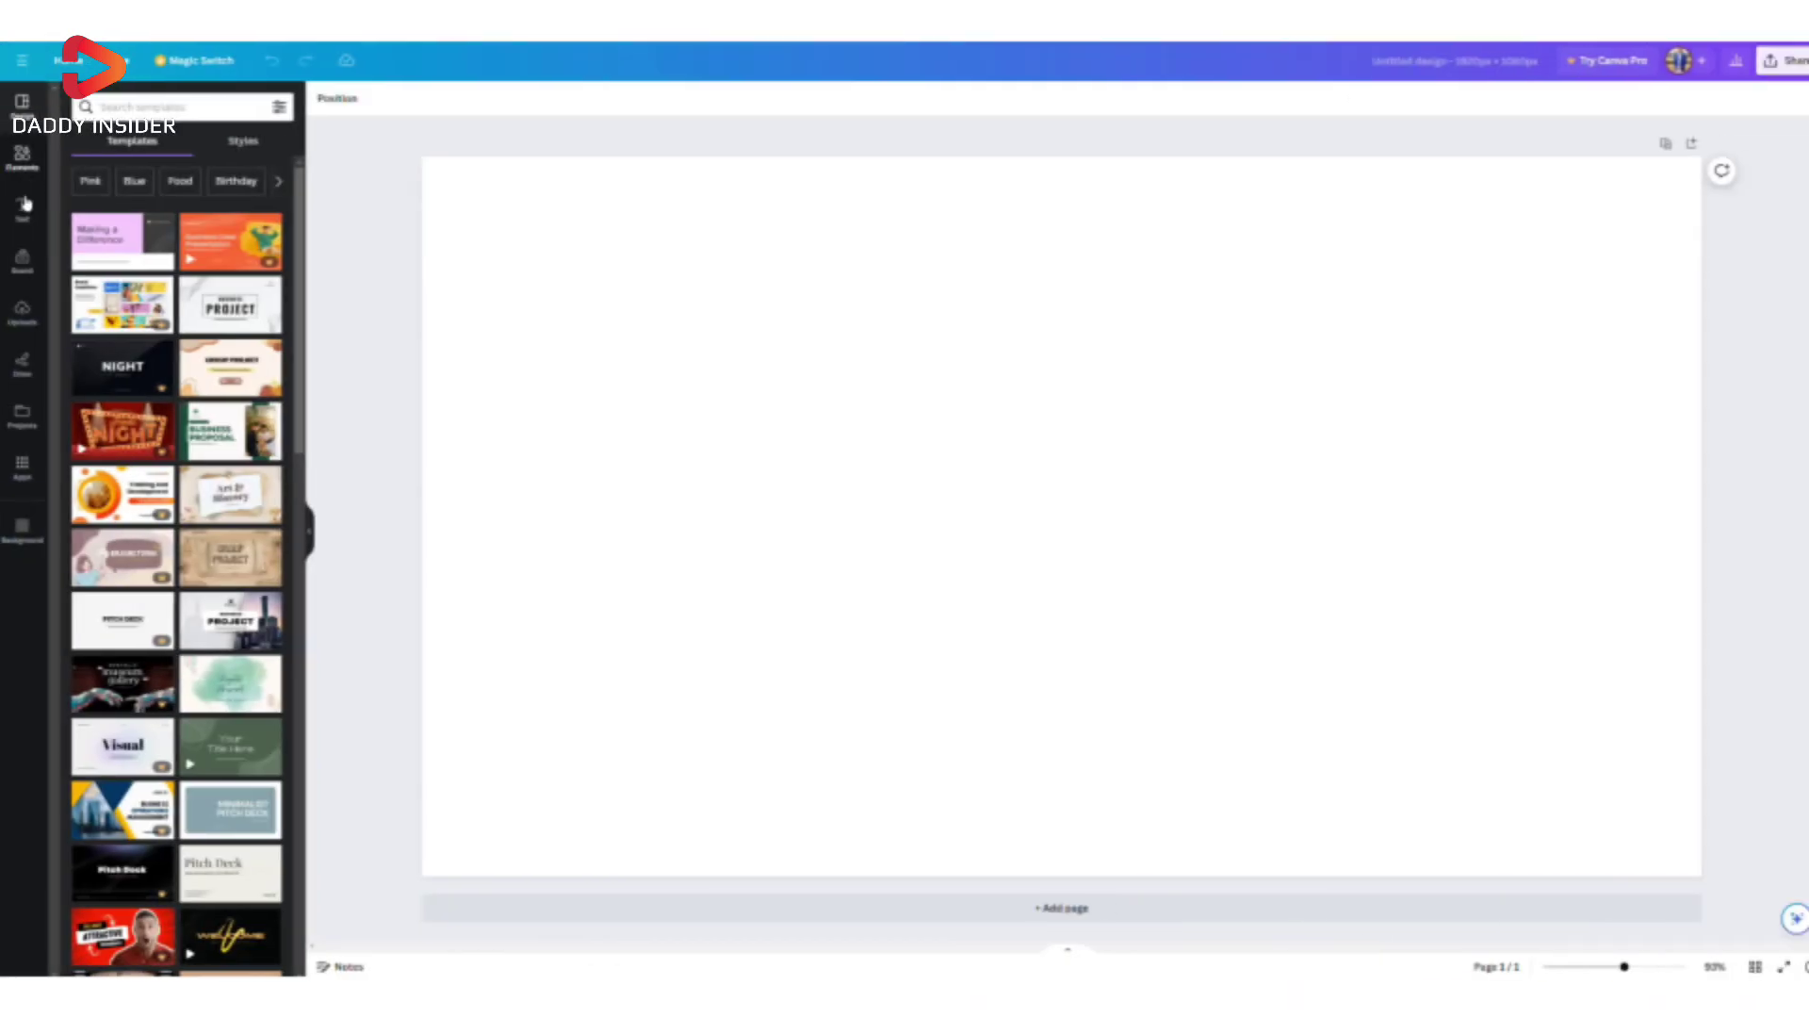
# - Add a heading reading 'C', enlarged and moved to the upper left
pyautogui.click(22, 209)
pyautogui.click(153, 276)
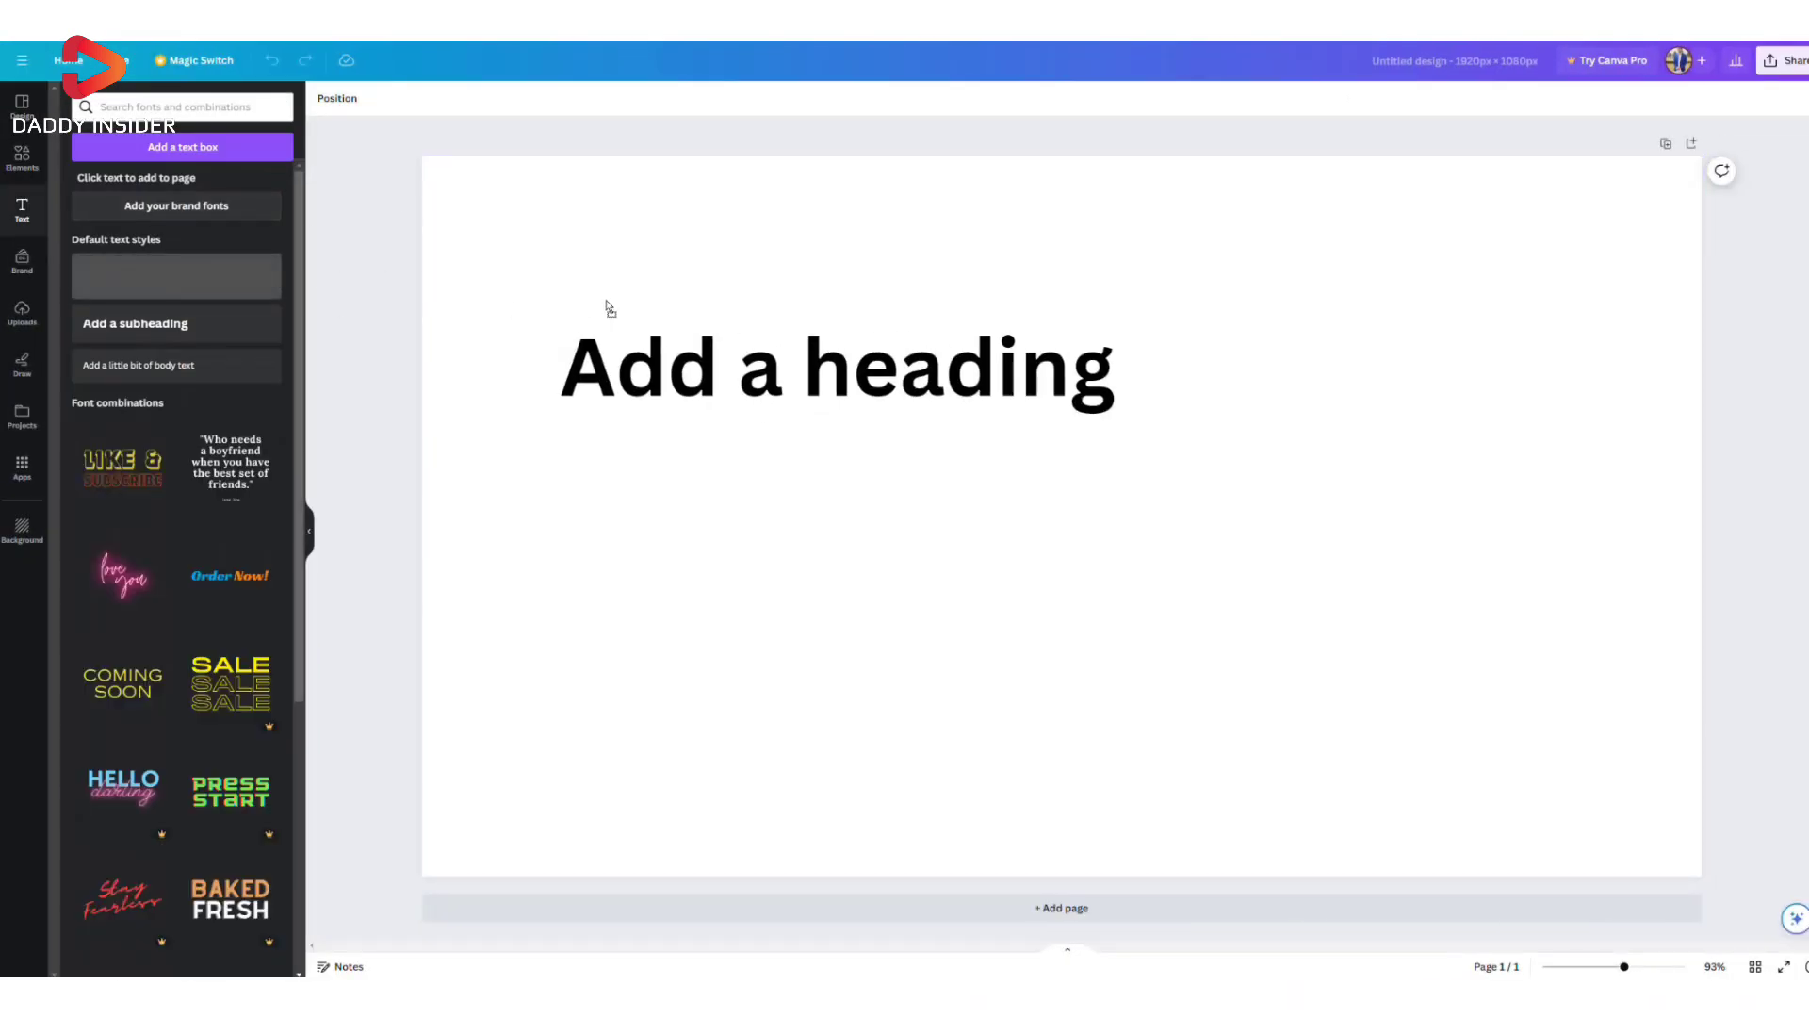
pyautogui.doubleClick(650, 314)
pyautogui.hotkey('ctrl', 'a')
pyautogui.write('C')
pyautogui.moveTo(1139, 379); pyautogui.dragTo(1009, 598)
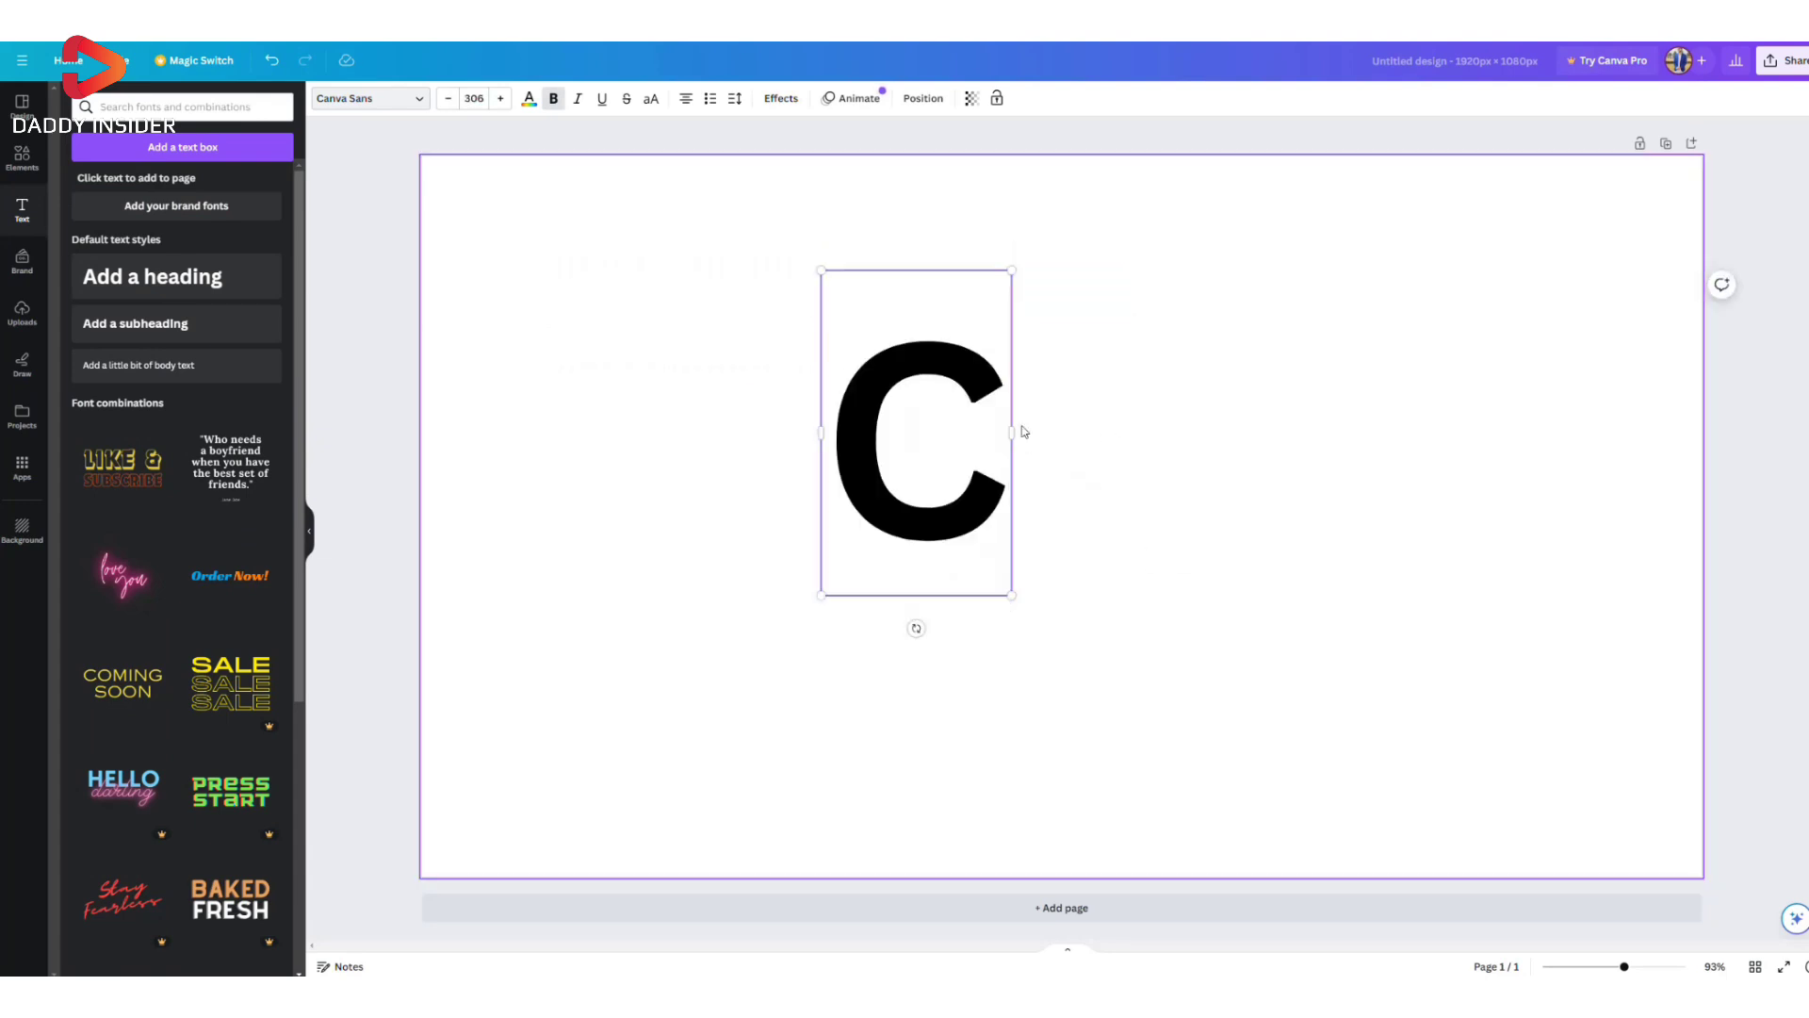
pyautogui.moveTo(892, 361); pyautogui.dragTo(678, 248)
pyautogui.press('Escape')
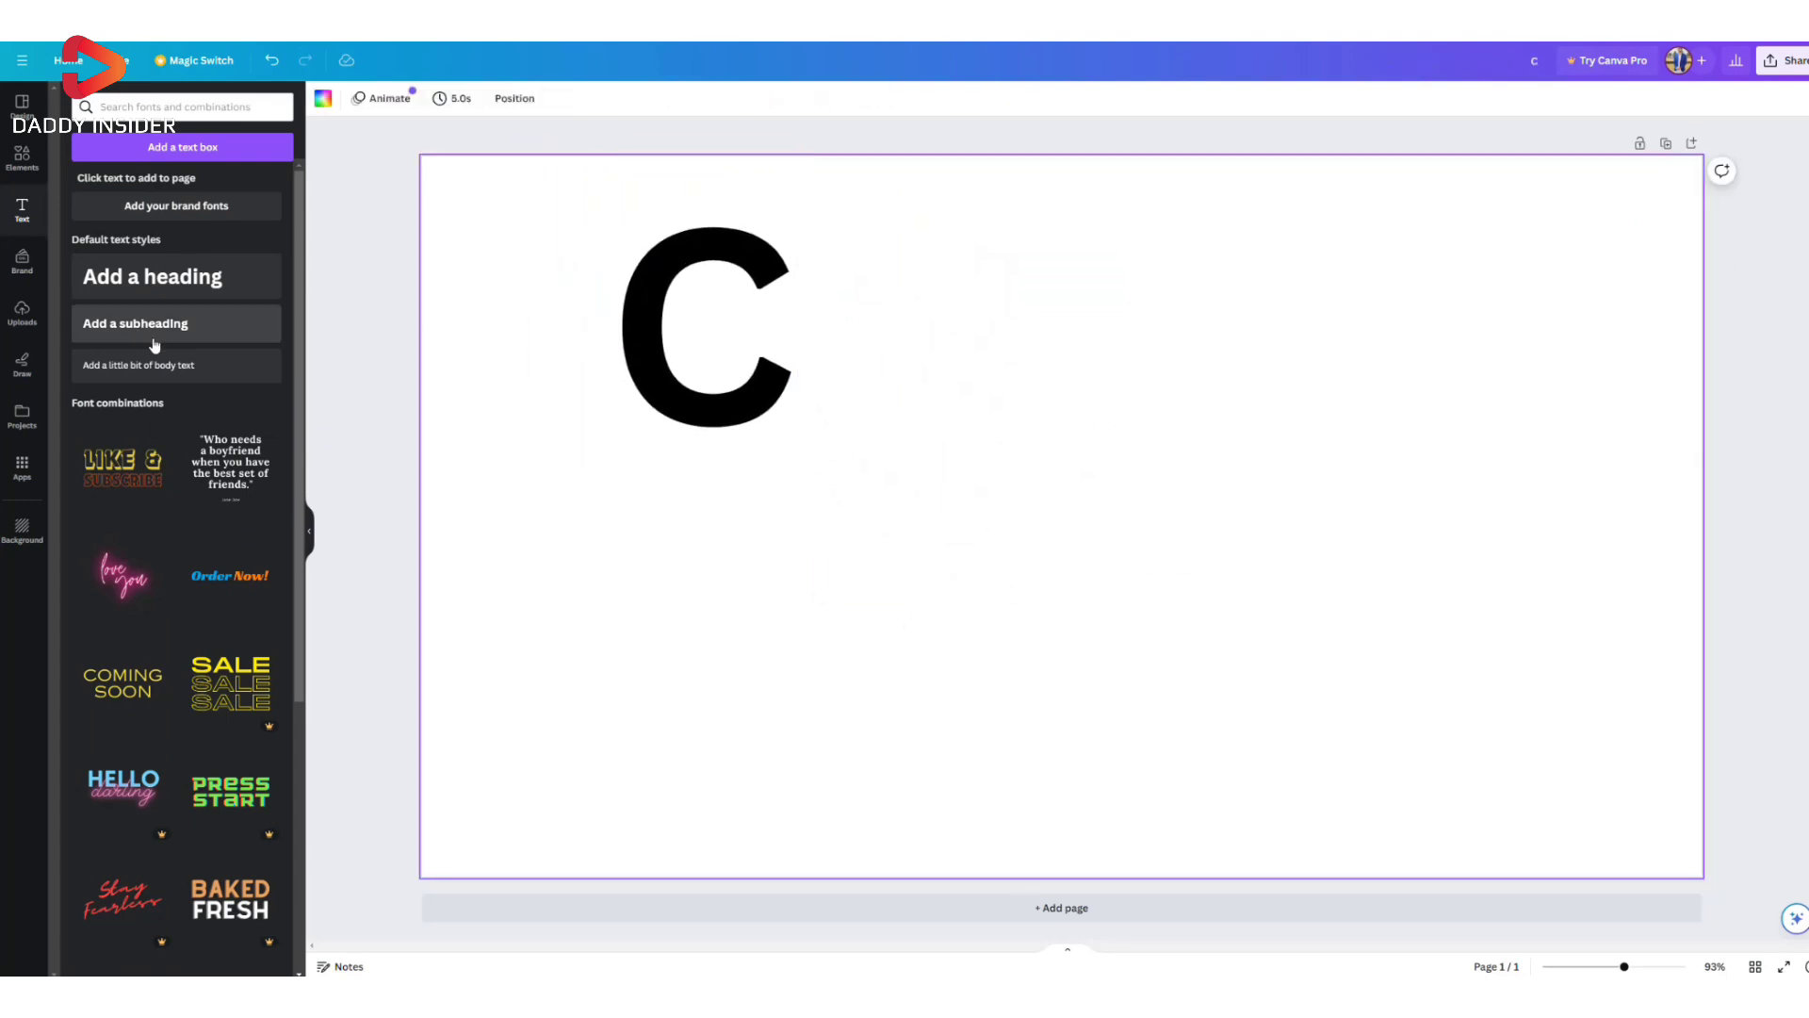
# - Add a 'Car' subheading, enlarged and lined up under the C
pyautogui.click(728, 605)
pyautogui.moveTo(679, 602)
pyautogui.mouseDown()
pyautogui.moveTo(728, 605)
pyautogui.moveTo(913, 712)
pyautogui.mouseUp()
pyautogui.hotkey('ctrl', 'a')
pyautogui.write('Car')
pyautogui.moveTo(842, 642); pyautogui.dragTo(745, 649)
pyautogui.click(922, 565)
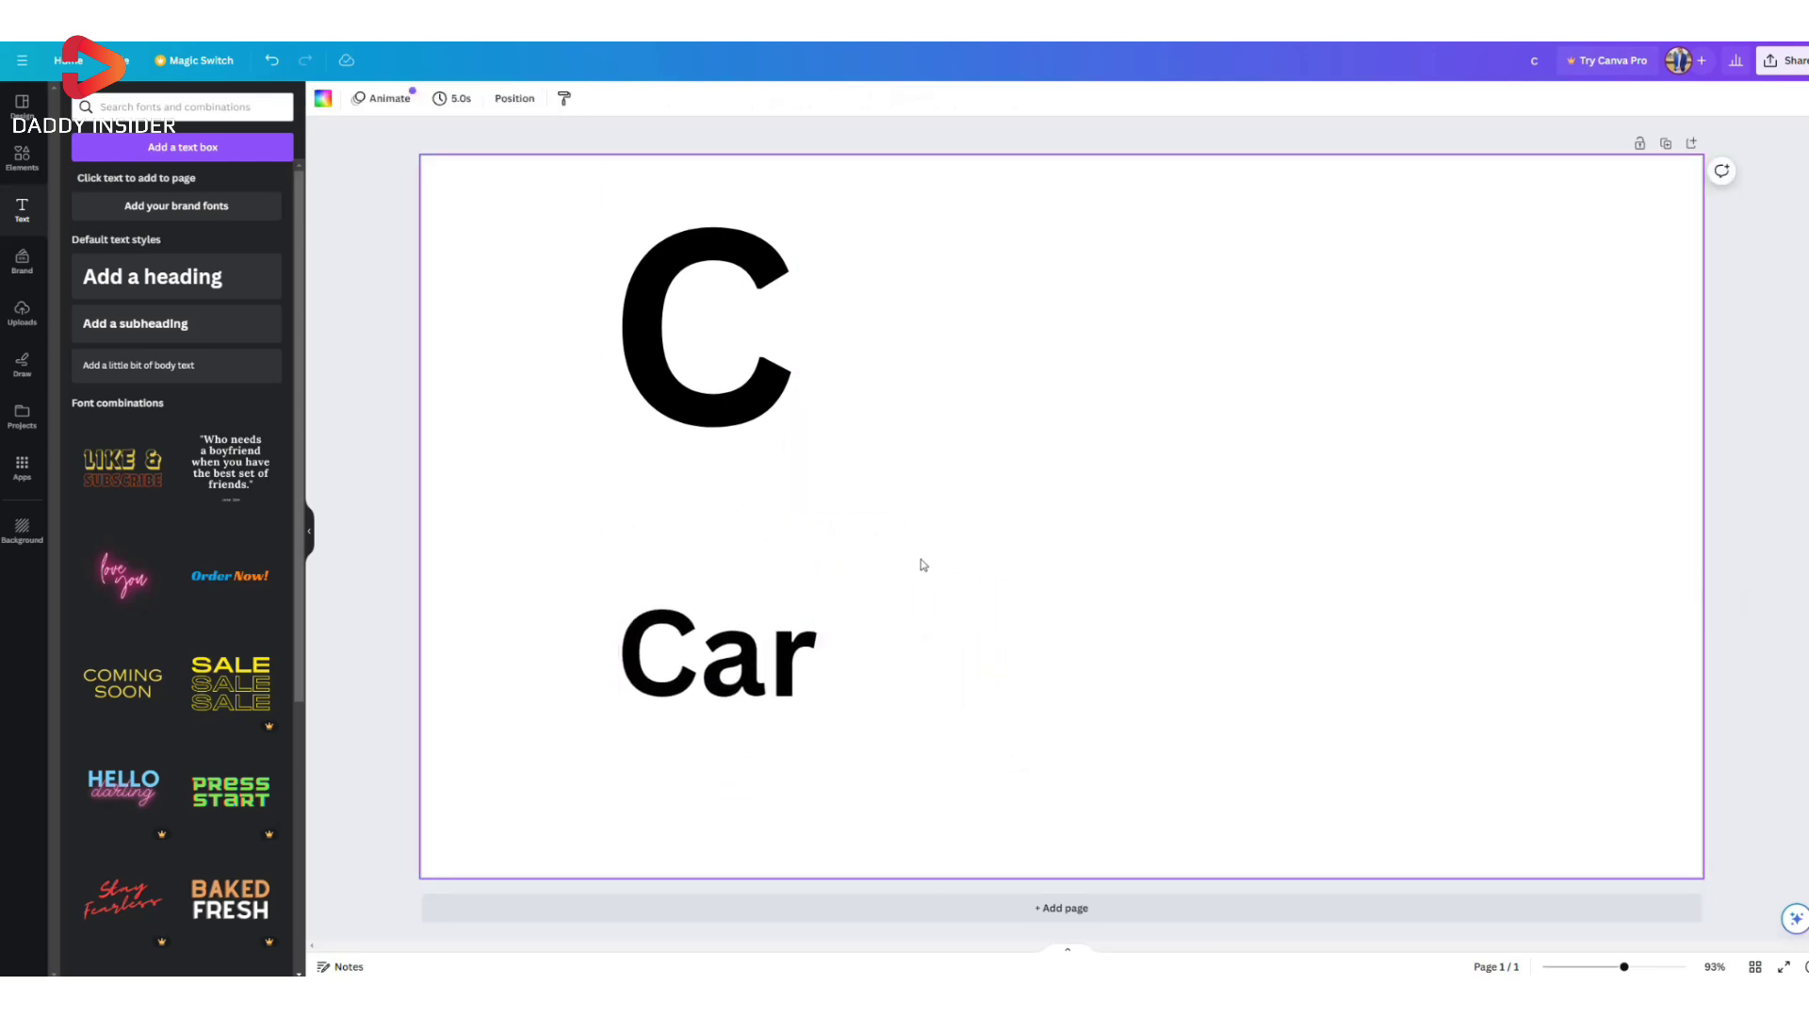
# - Search Elements for 'sketch car' and show all matching graphics
pyautogui.click(20, 159)
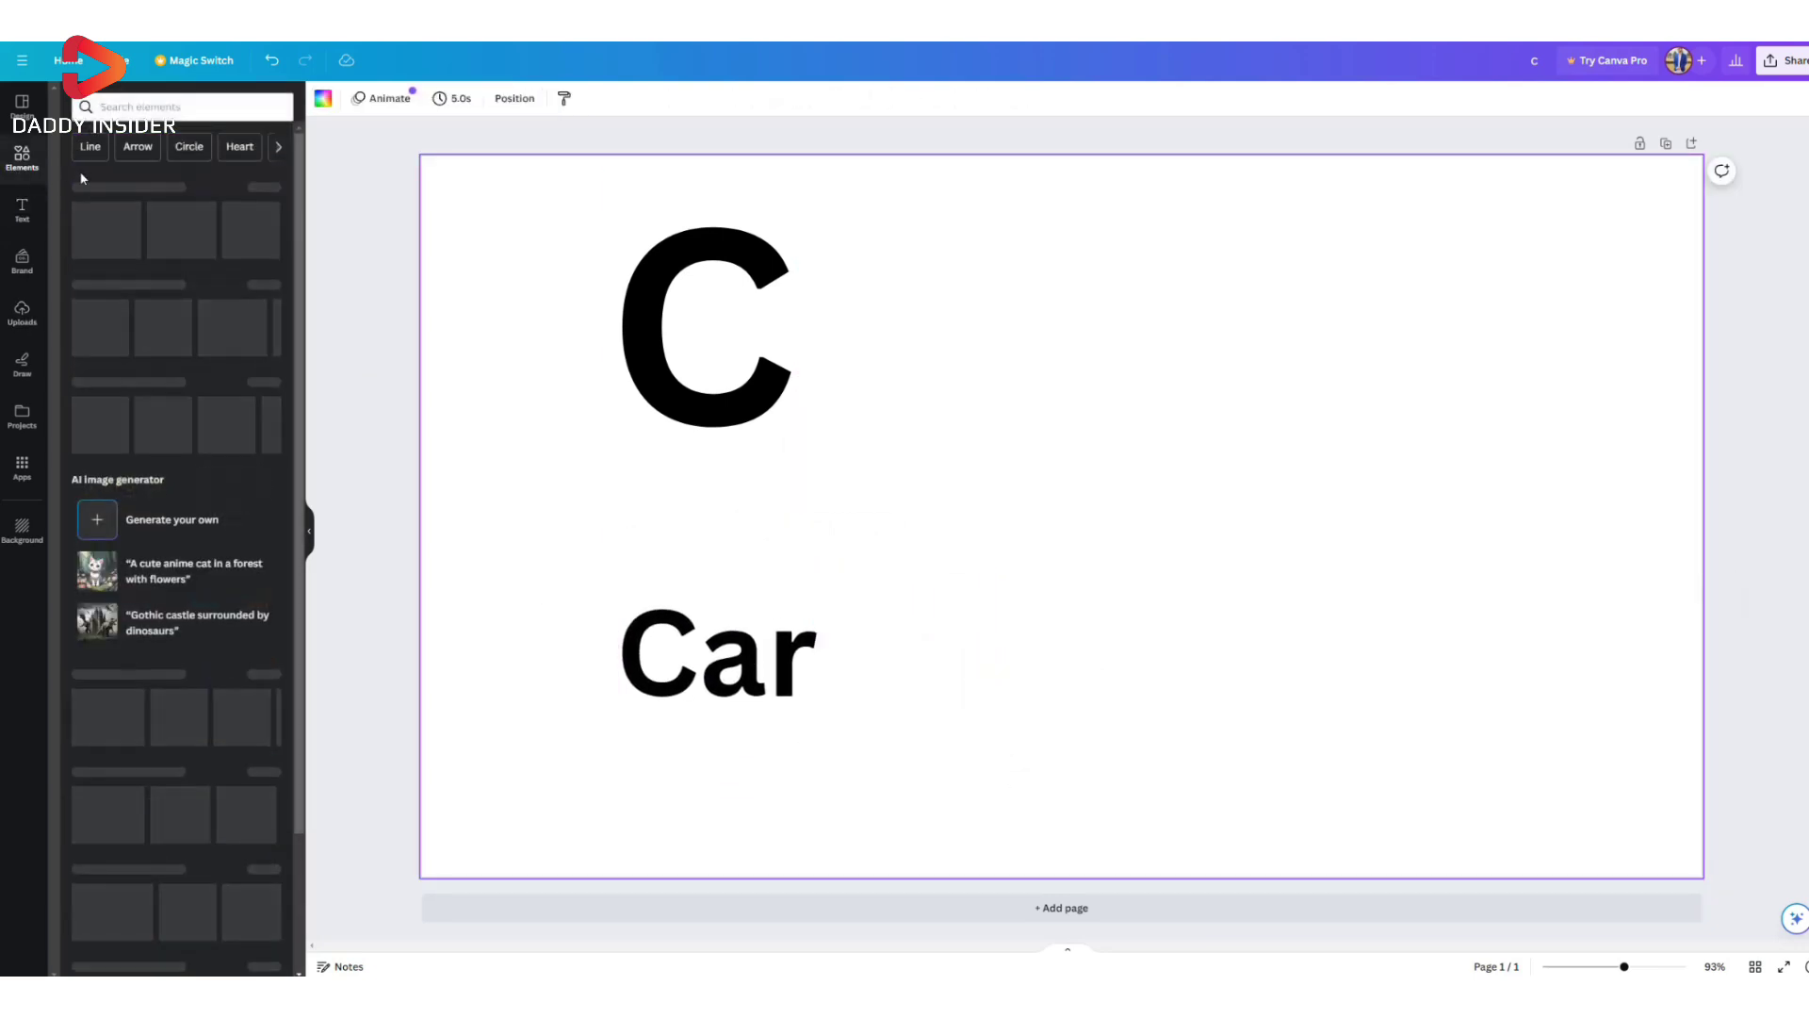
pyautogui.click(120, 105)
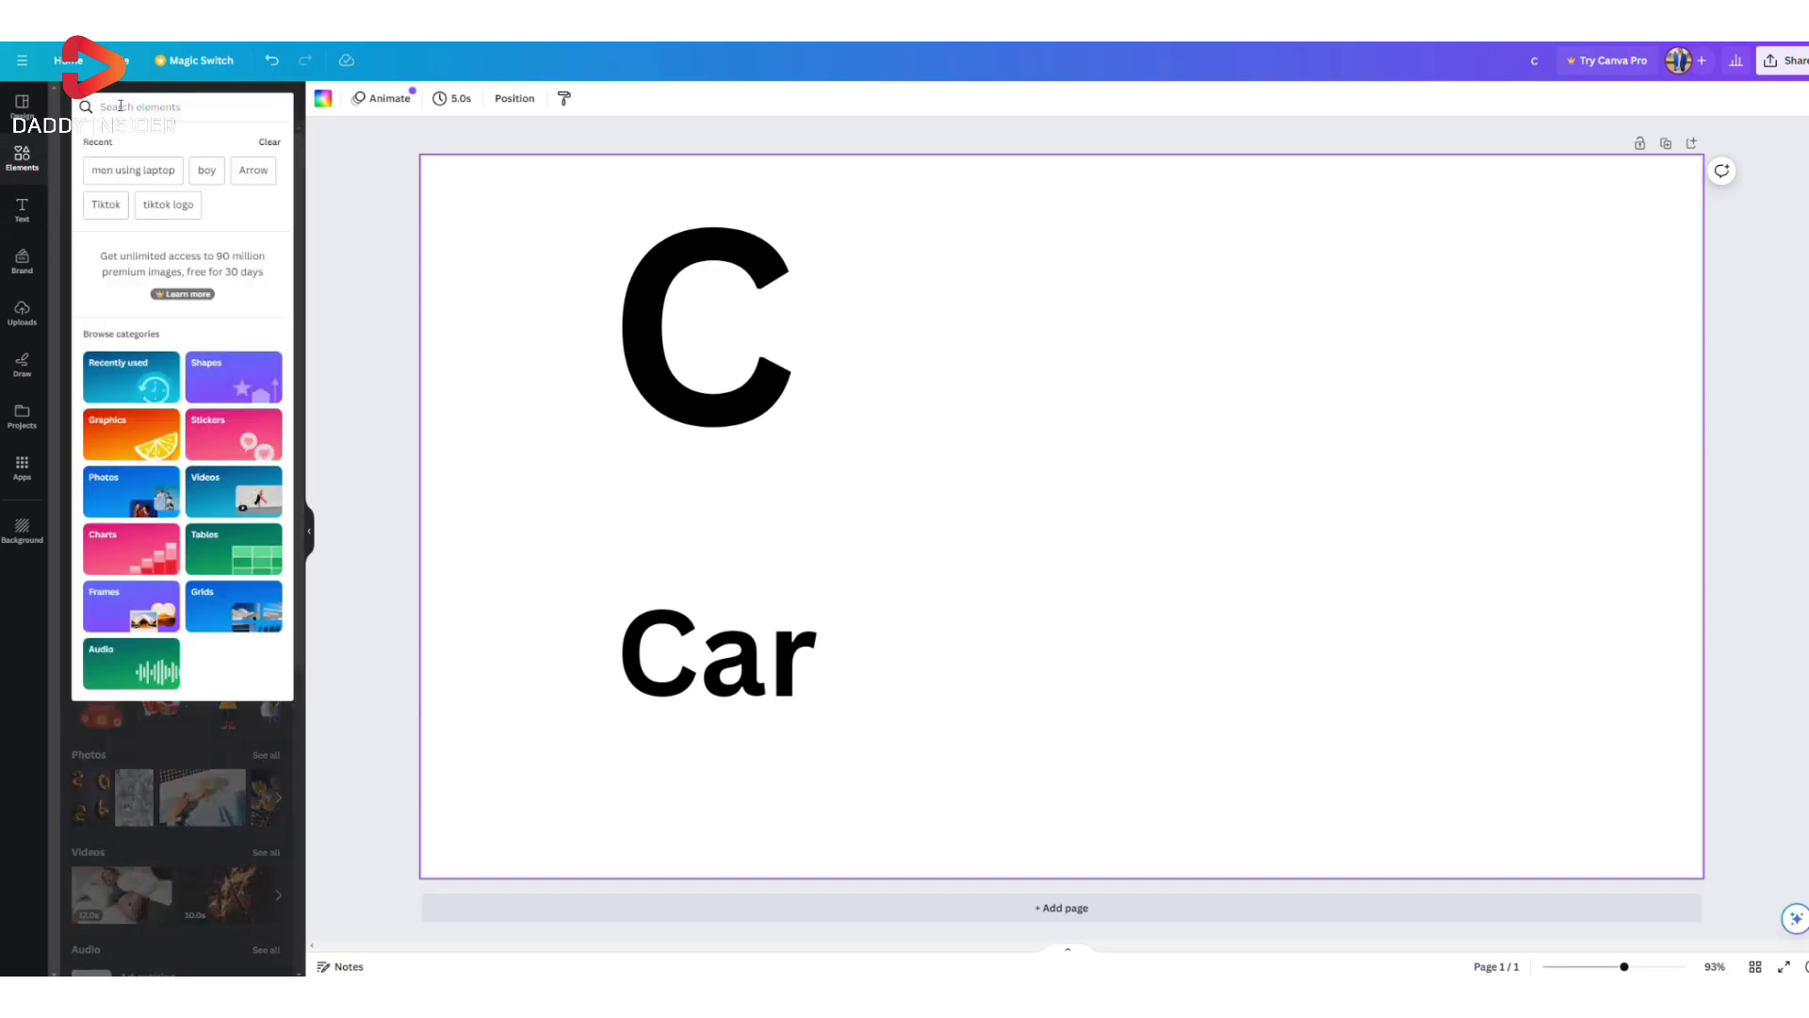
pyautogui.write('Sket')
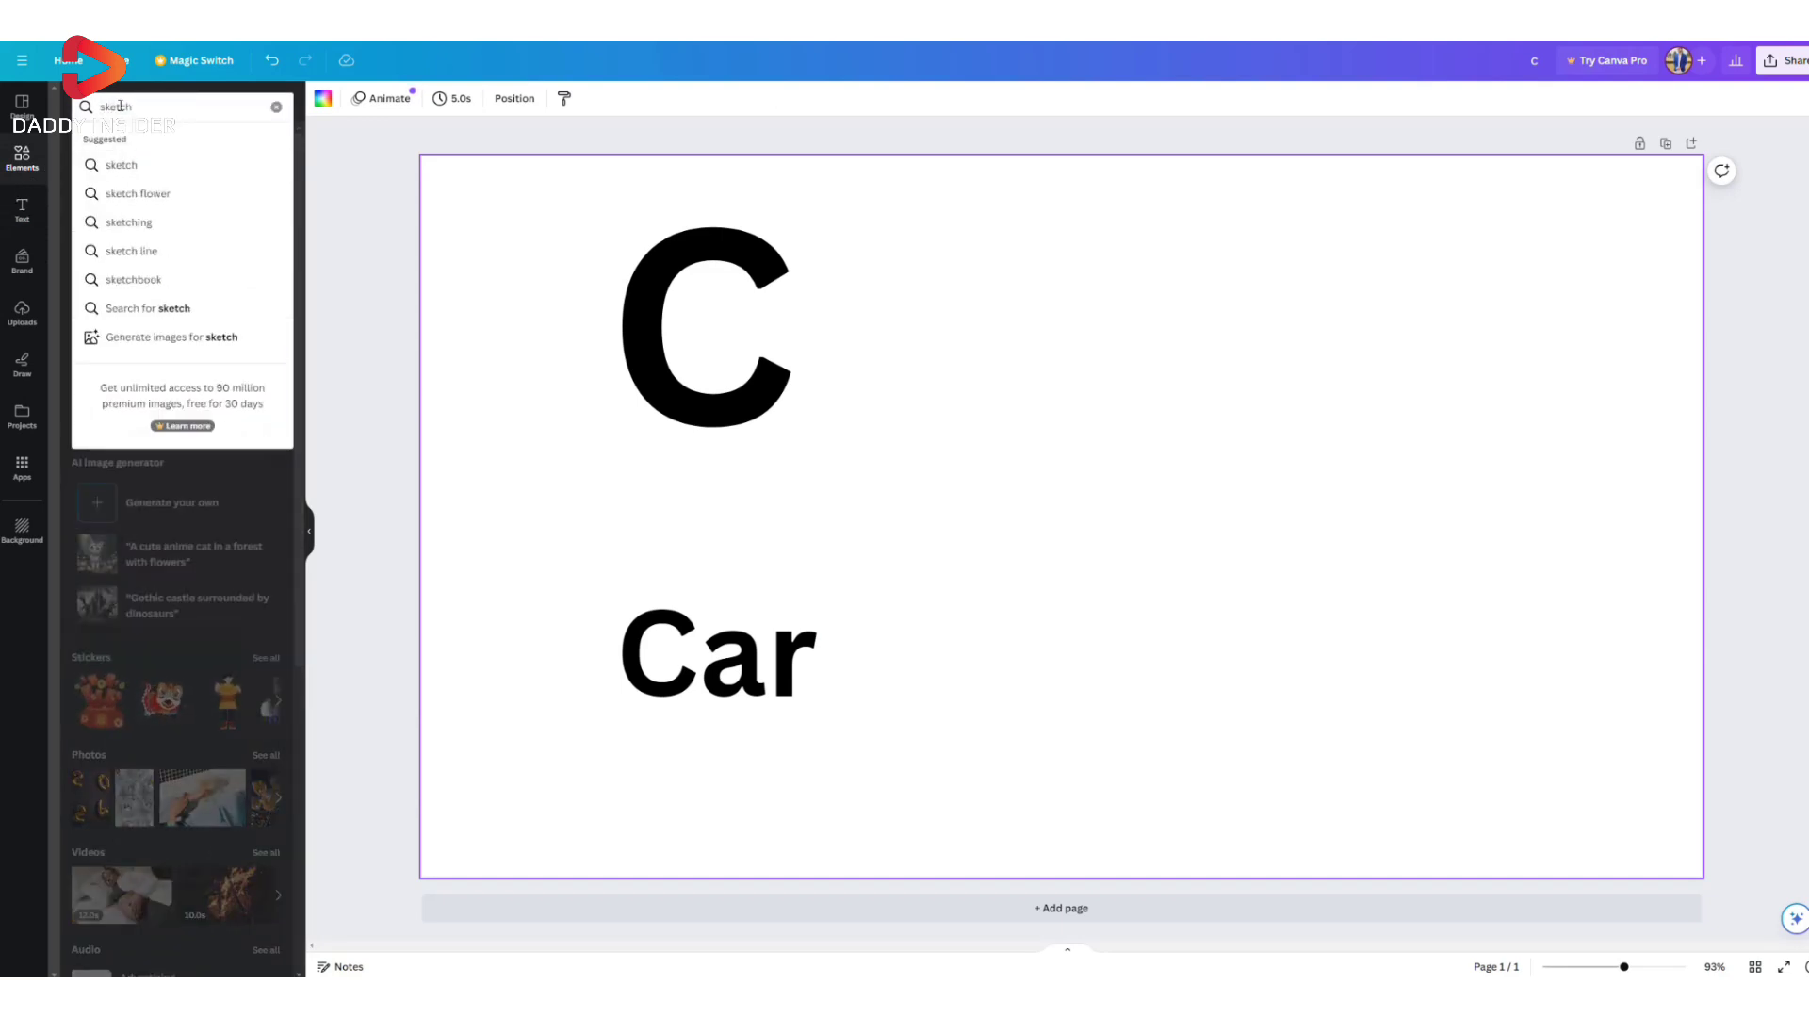
pyautogui.write(' car')
pyautogui.press('Return')
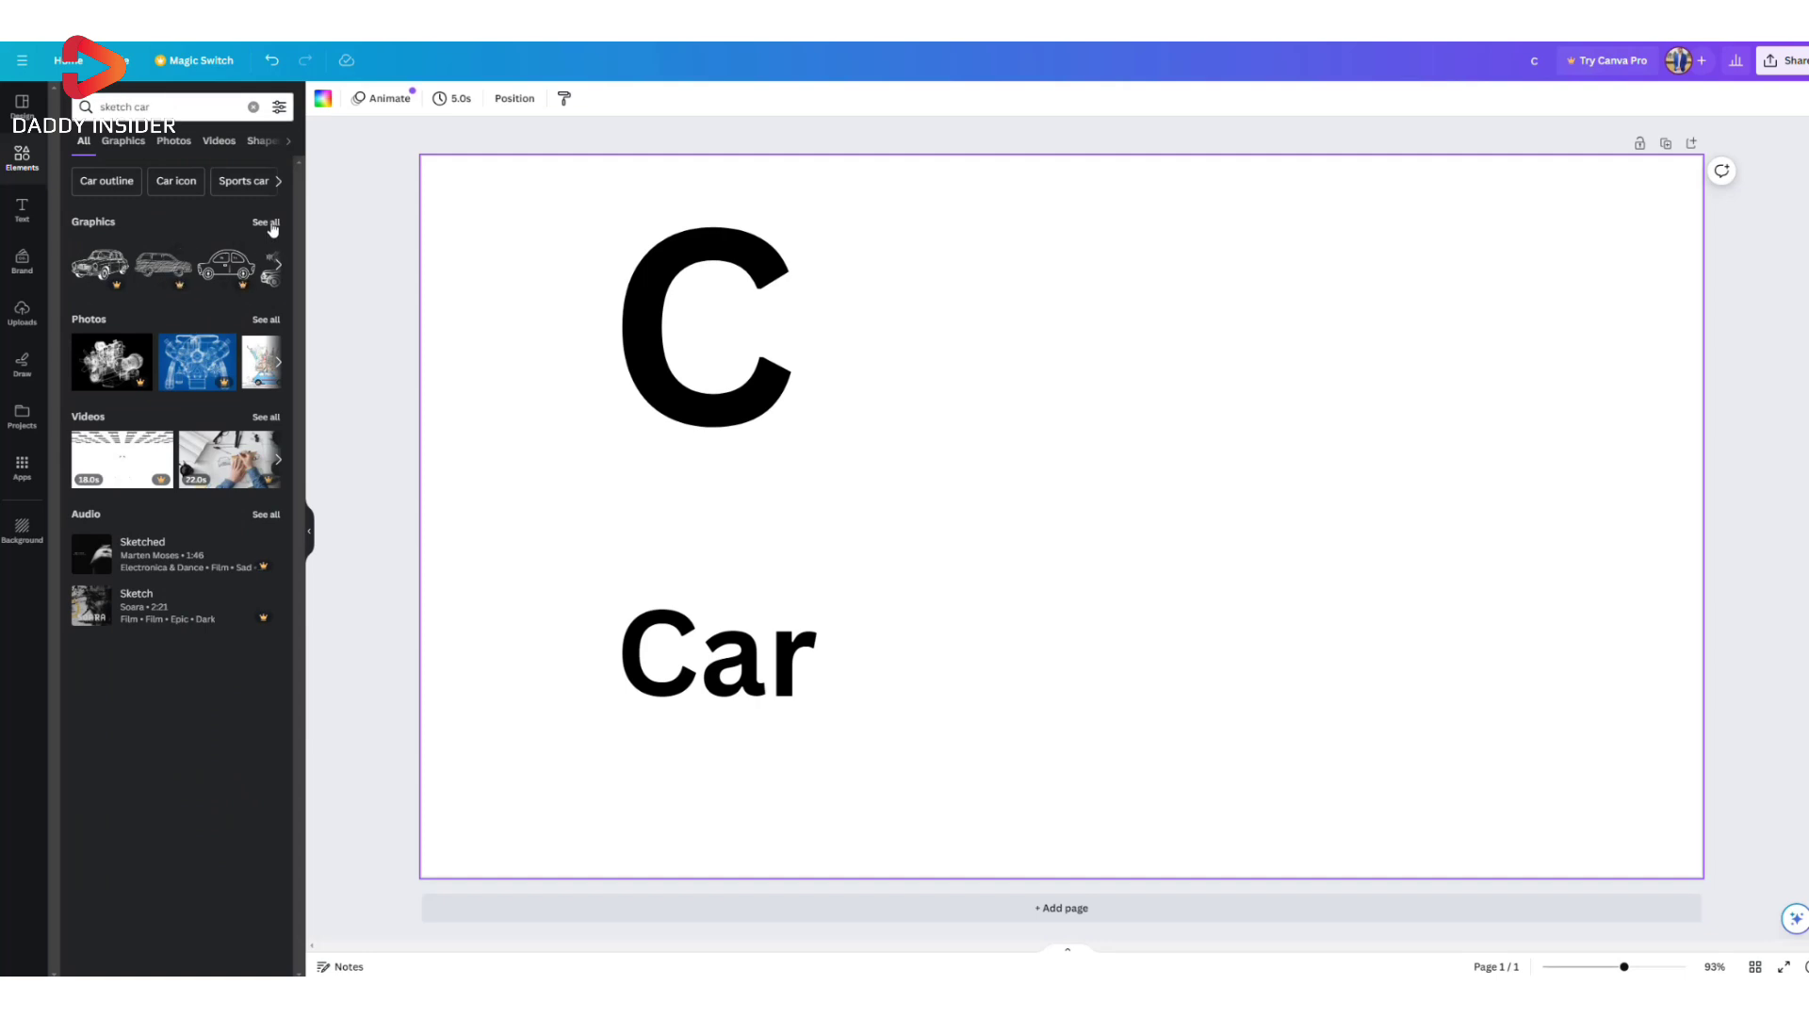
pyautogui.click(266, 222)
pyautogui.scroll(-1, 203, 757)
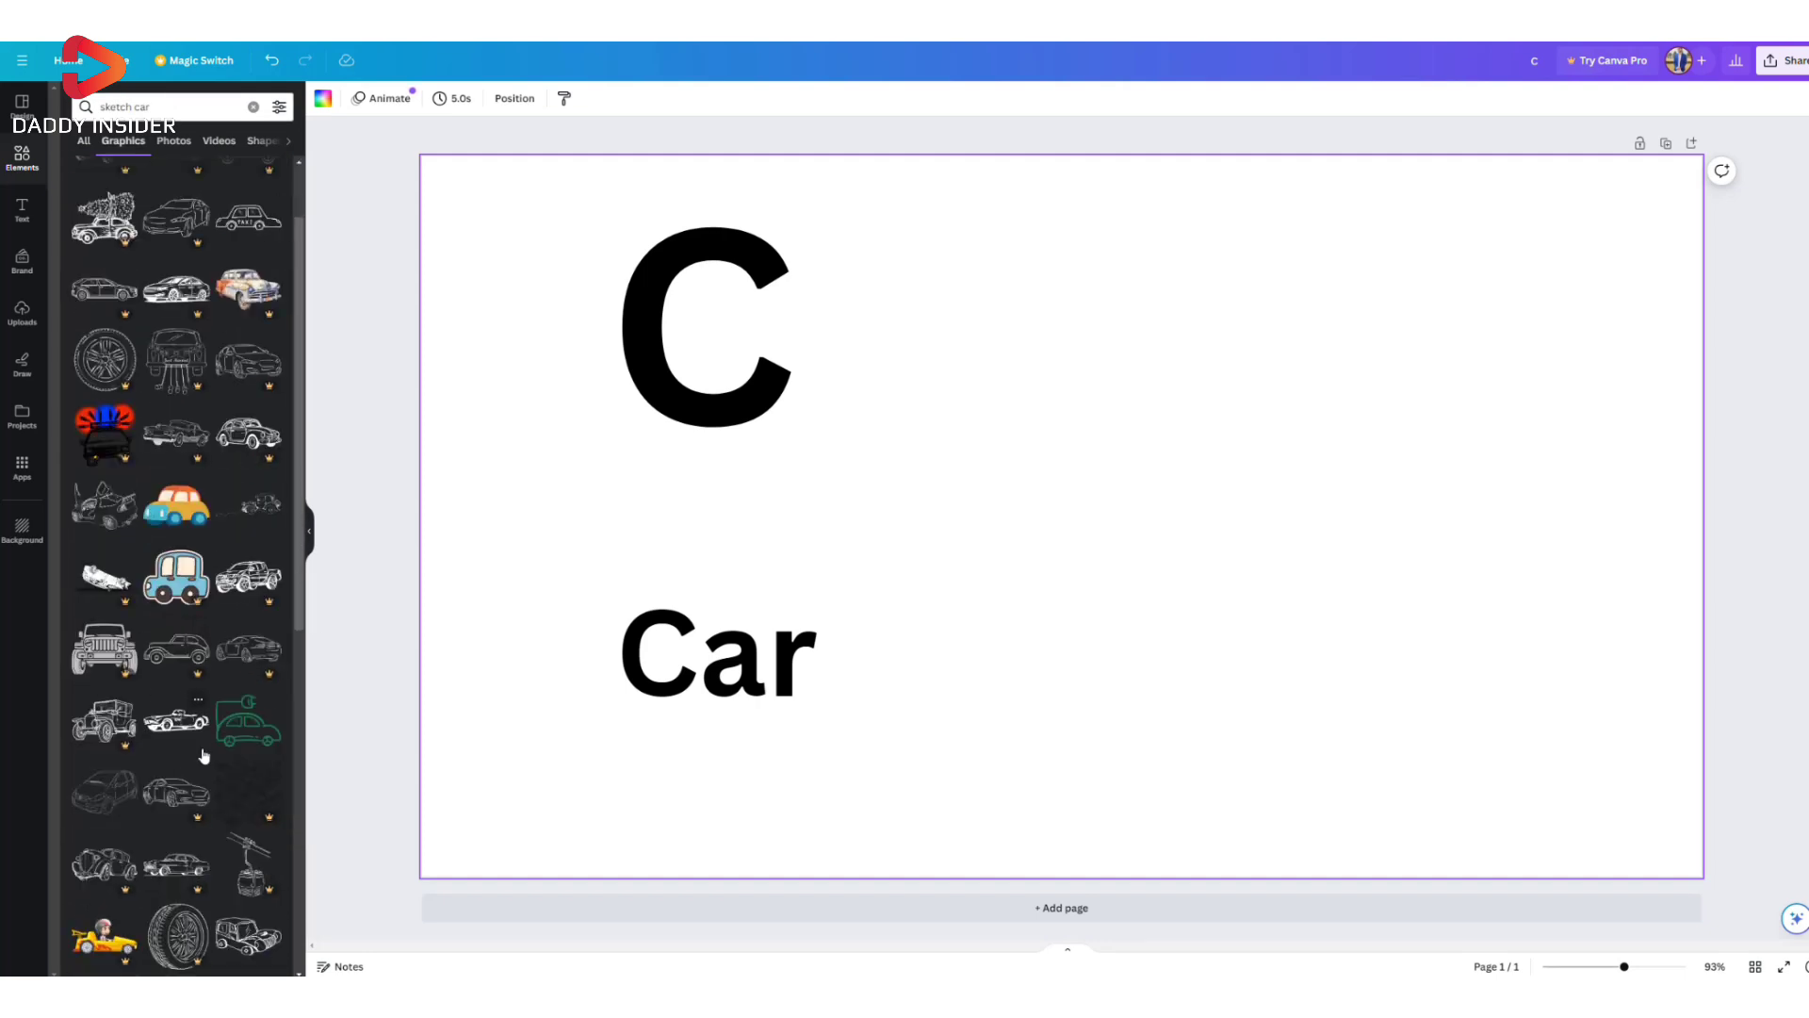
# - Swap a trial convertible for the open-door car sketch, enlarged on the right
pyautogui.click(178, 722)
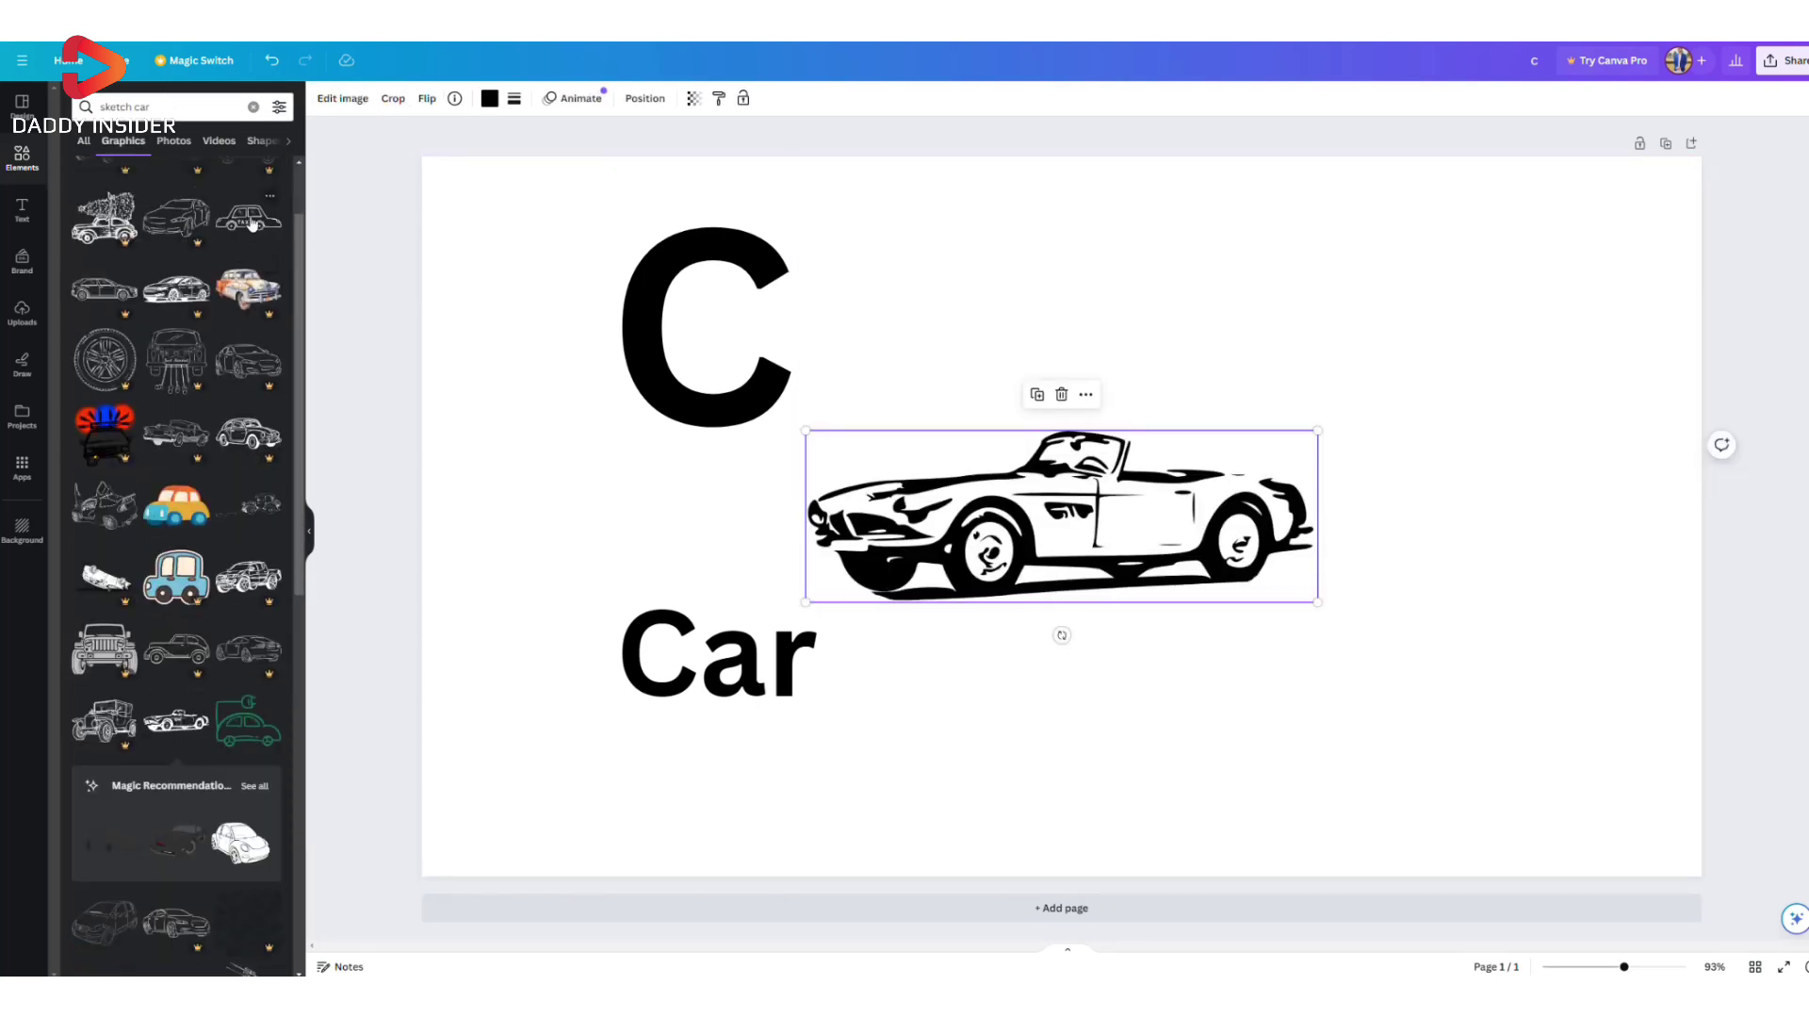
pyautogui.scroll(-1, 251, 223)
pyautogui.press('Delete')
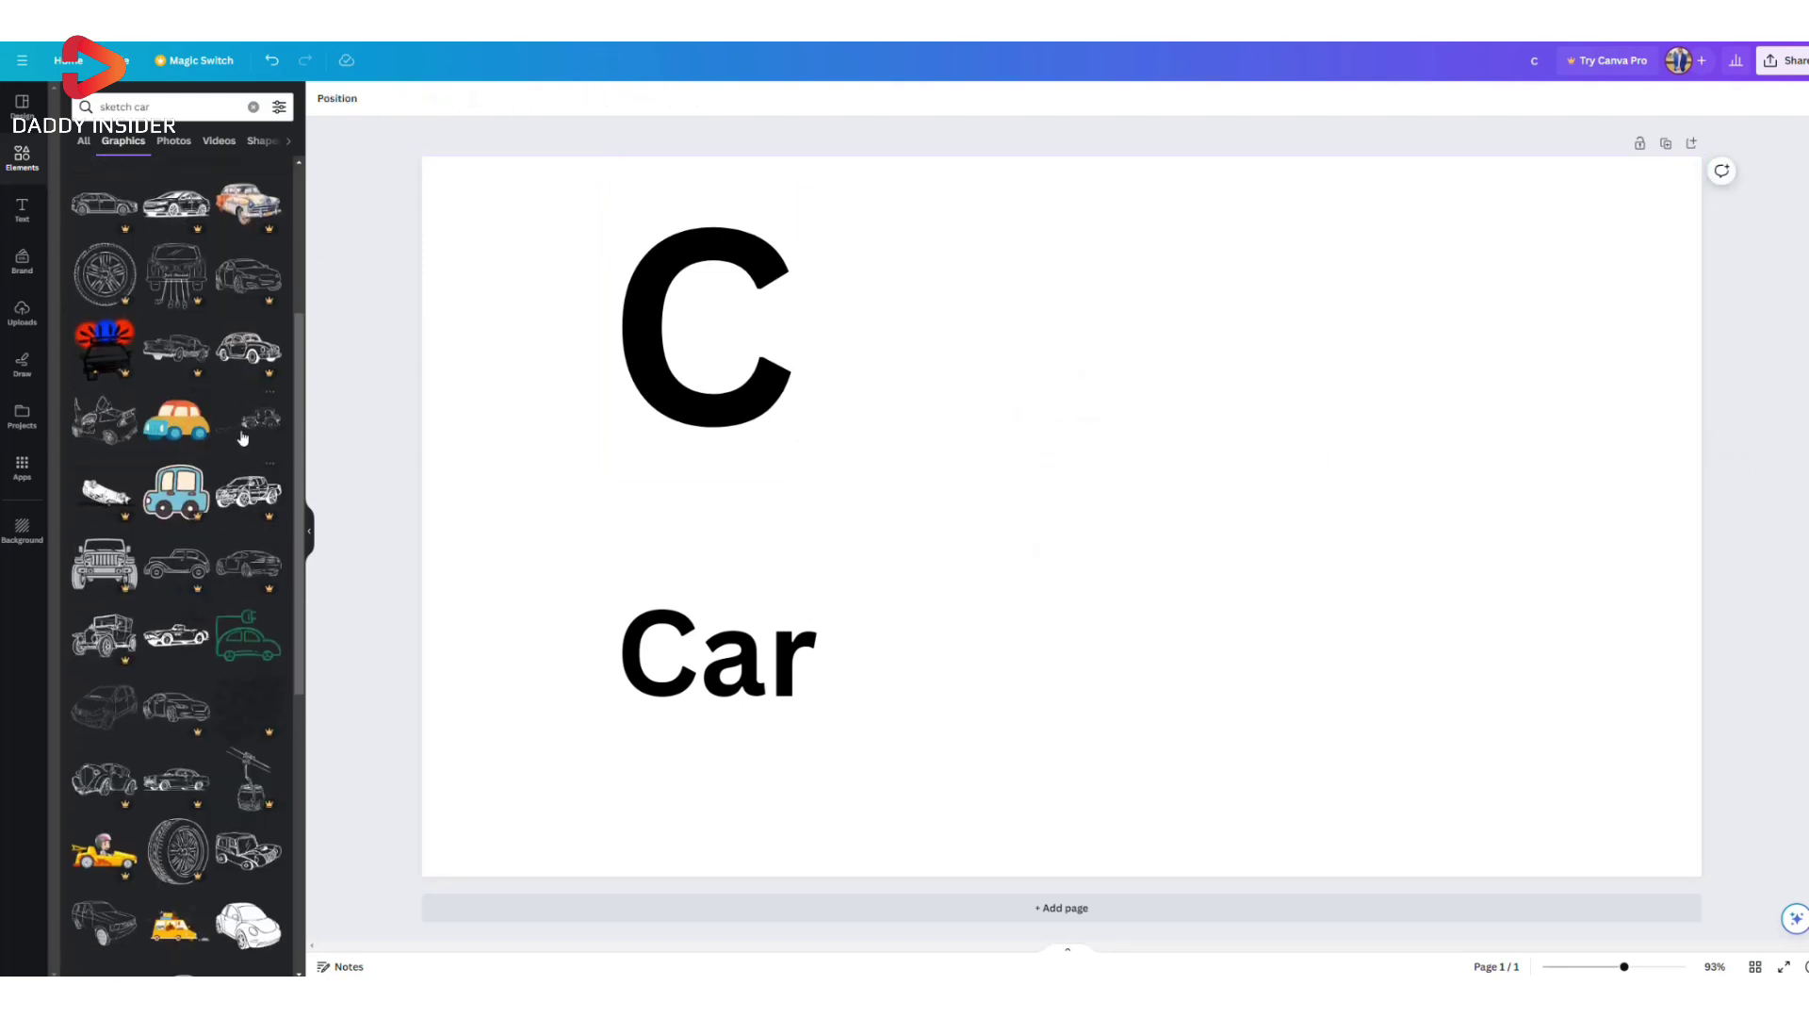
pyautogui.click(89, 424)
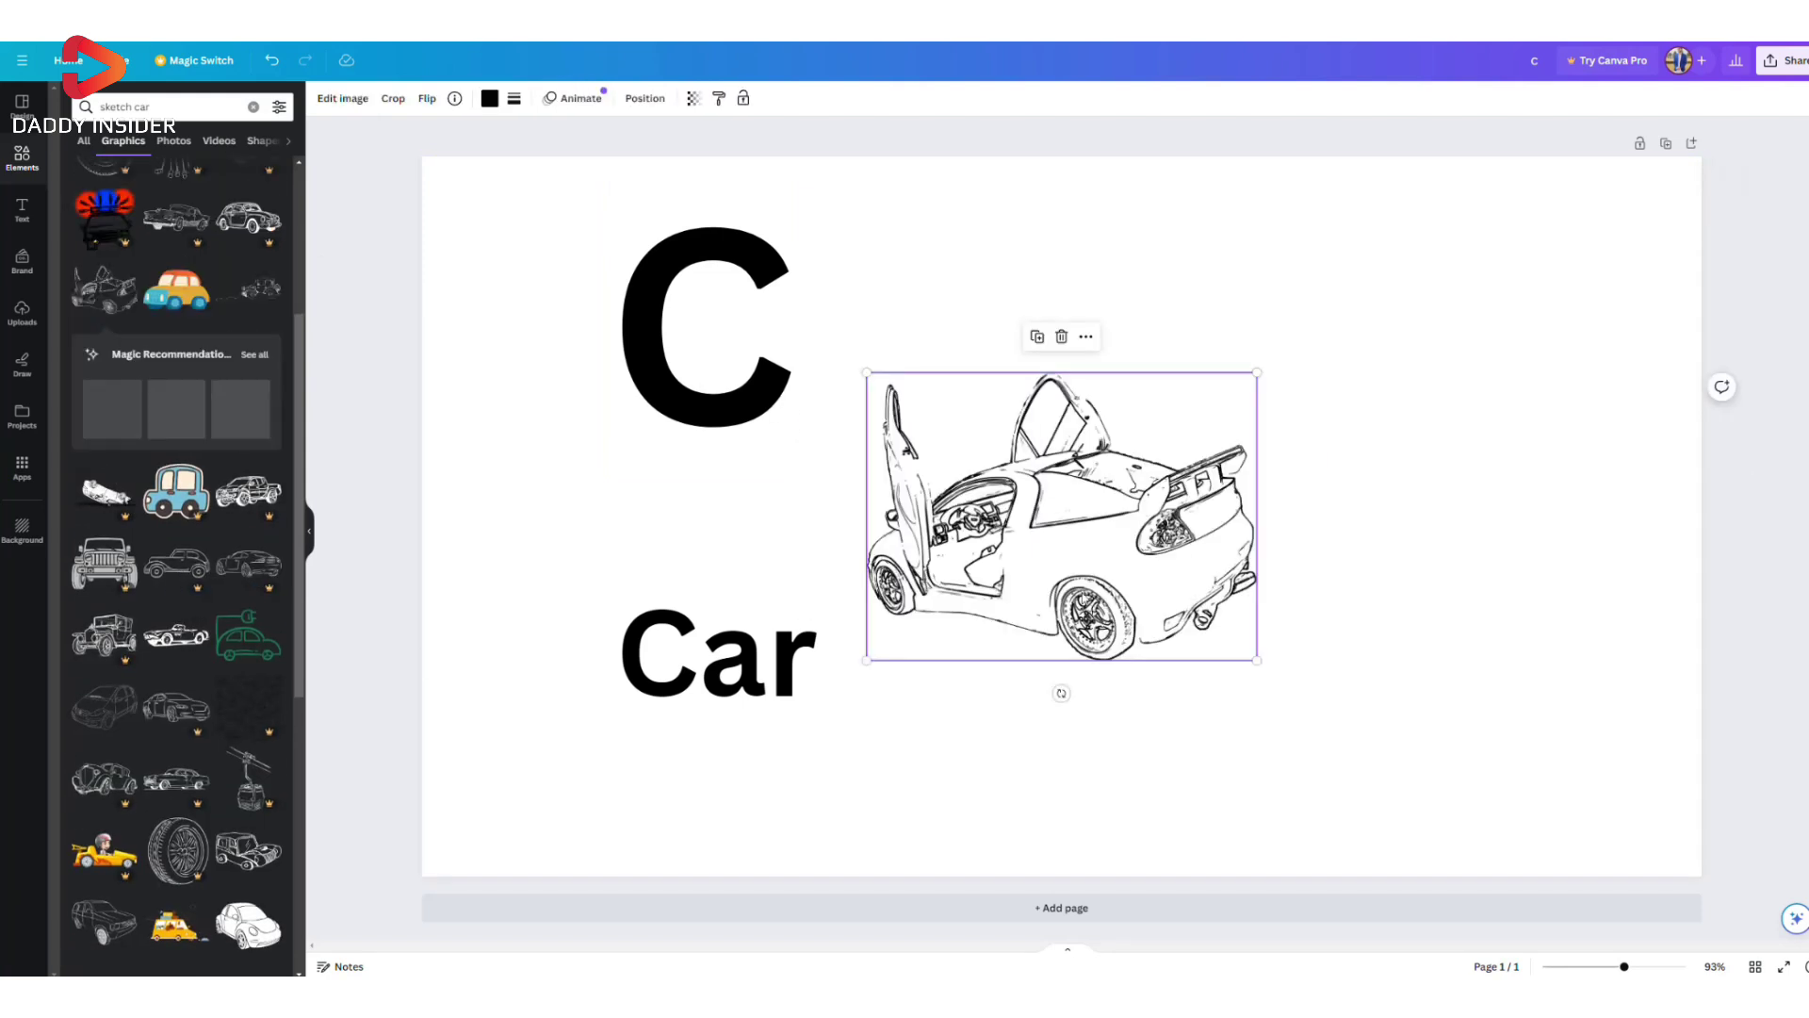
pyautogui.moveTo(1256, 659); pyautogui.dragTo(1452, 804)
pyautogui.moveTo(1050, 430); pyautogui.dragTo(1219, 323)
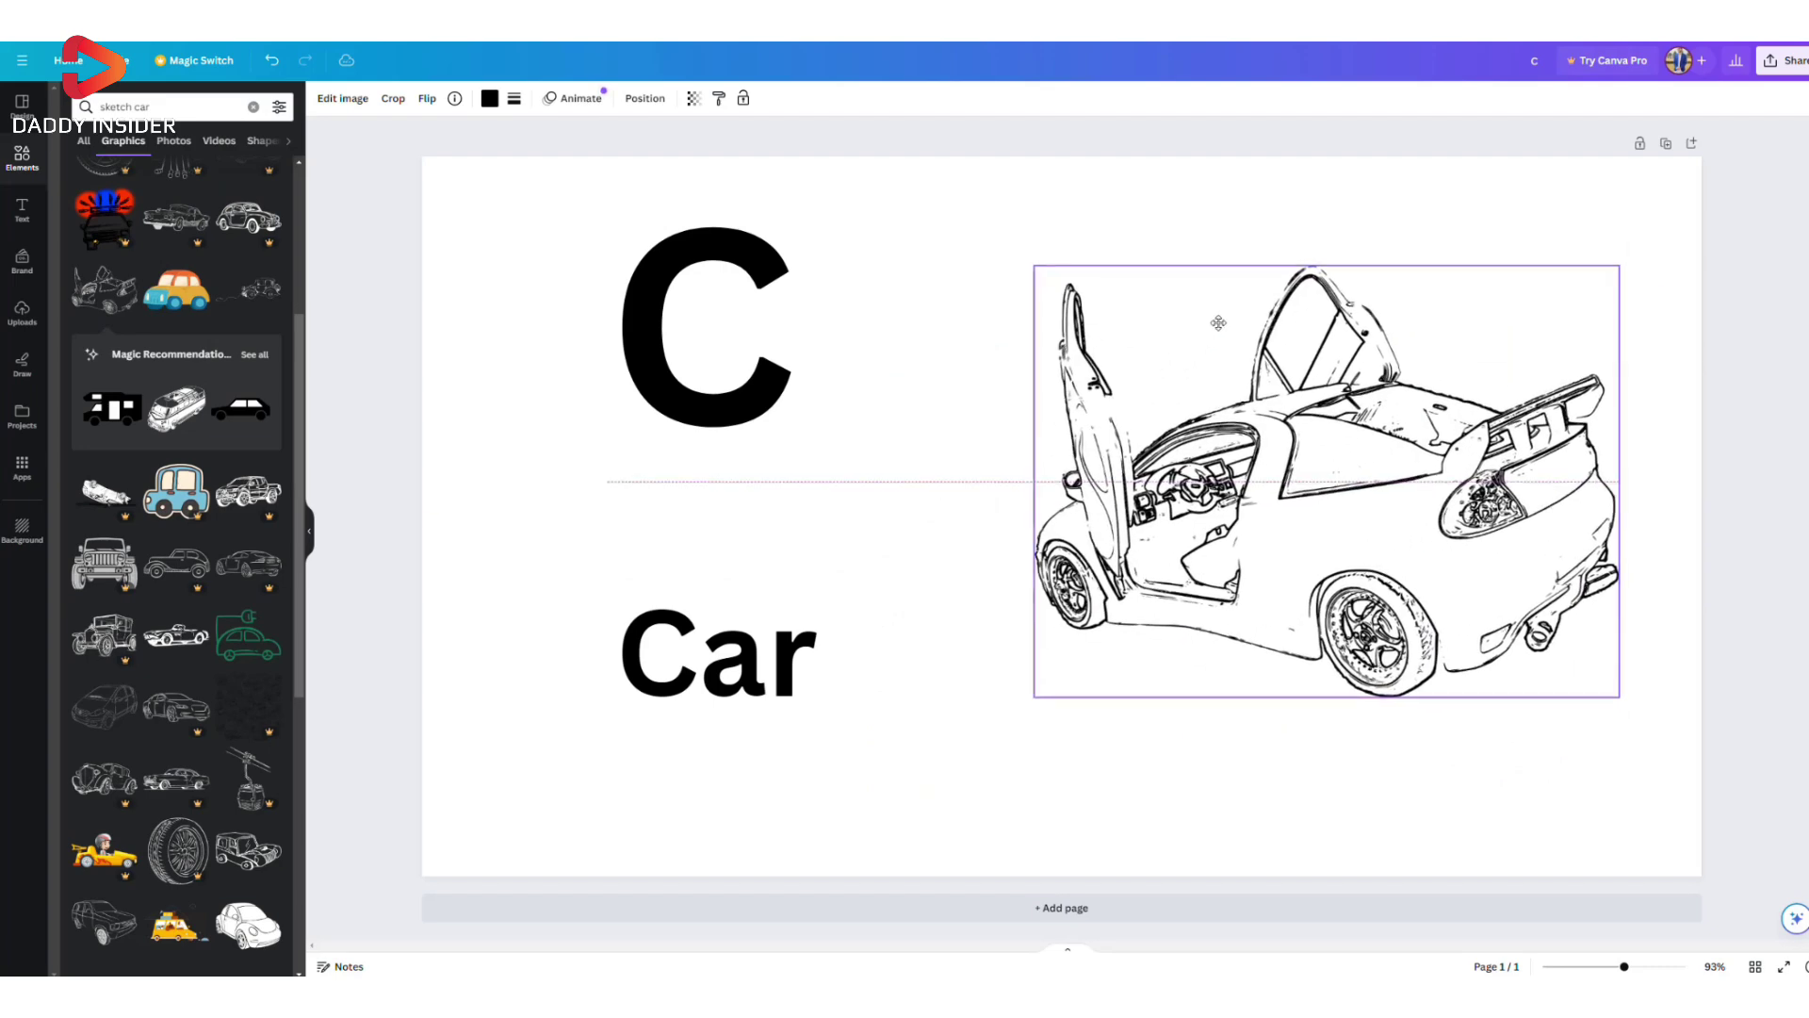
pyautogui.scroll(4, 170, 611)
pyautogui.scroll(-5, 248, 623)
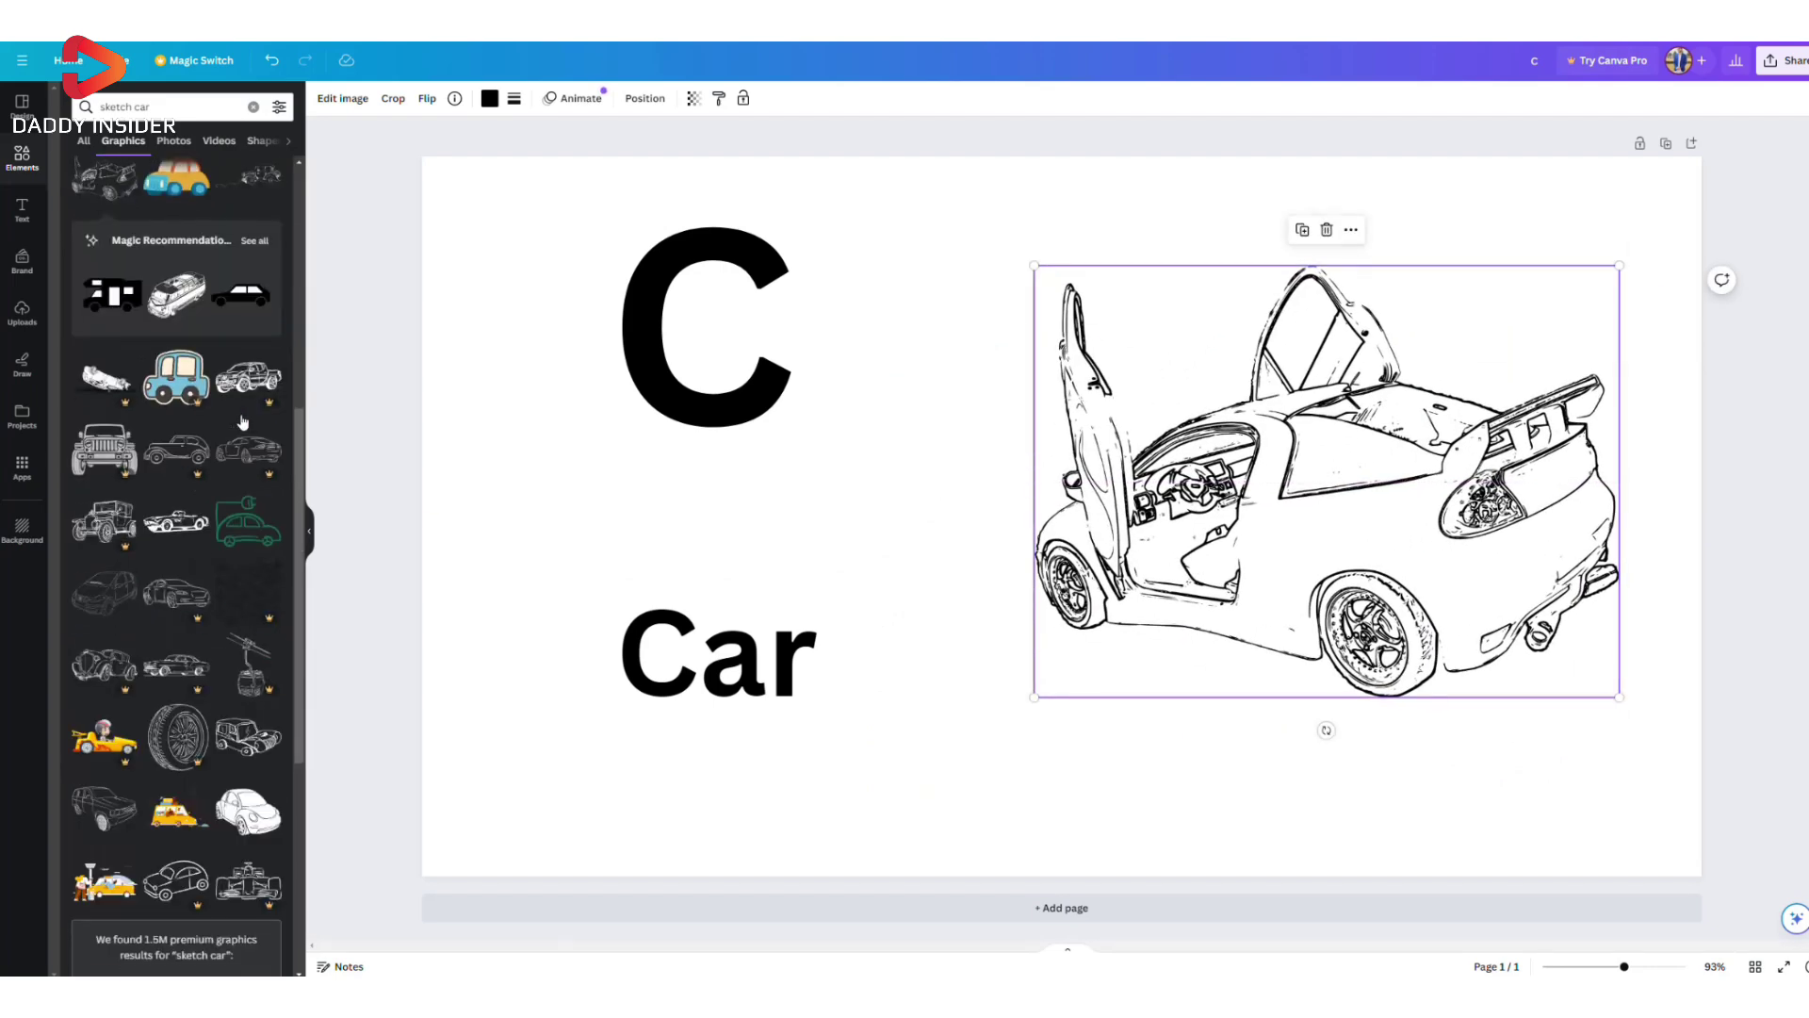
pyautogui.scroll(-2, 244, 735)
# - Duplicate the page and change its text from C / Car to T / Truck
pyautogui.click(1003, 751)
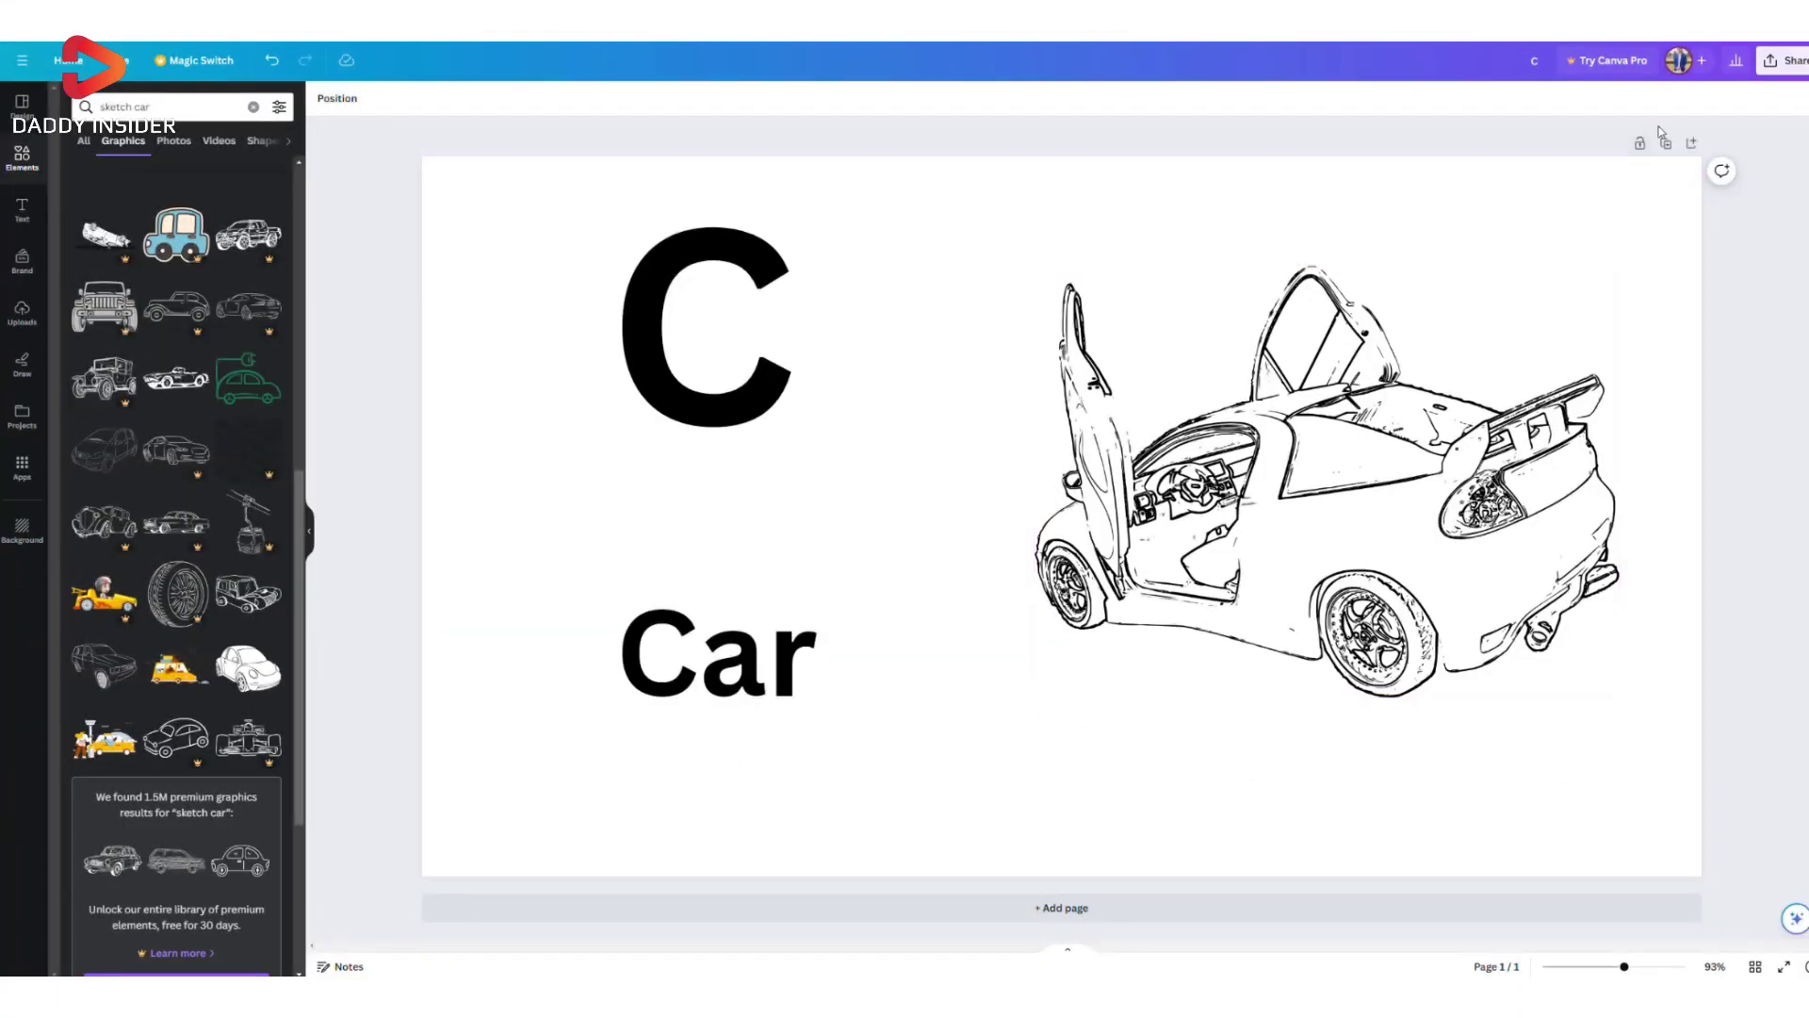
pyautogui.click(1666, 141)
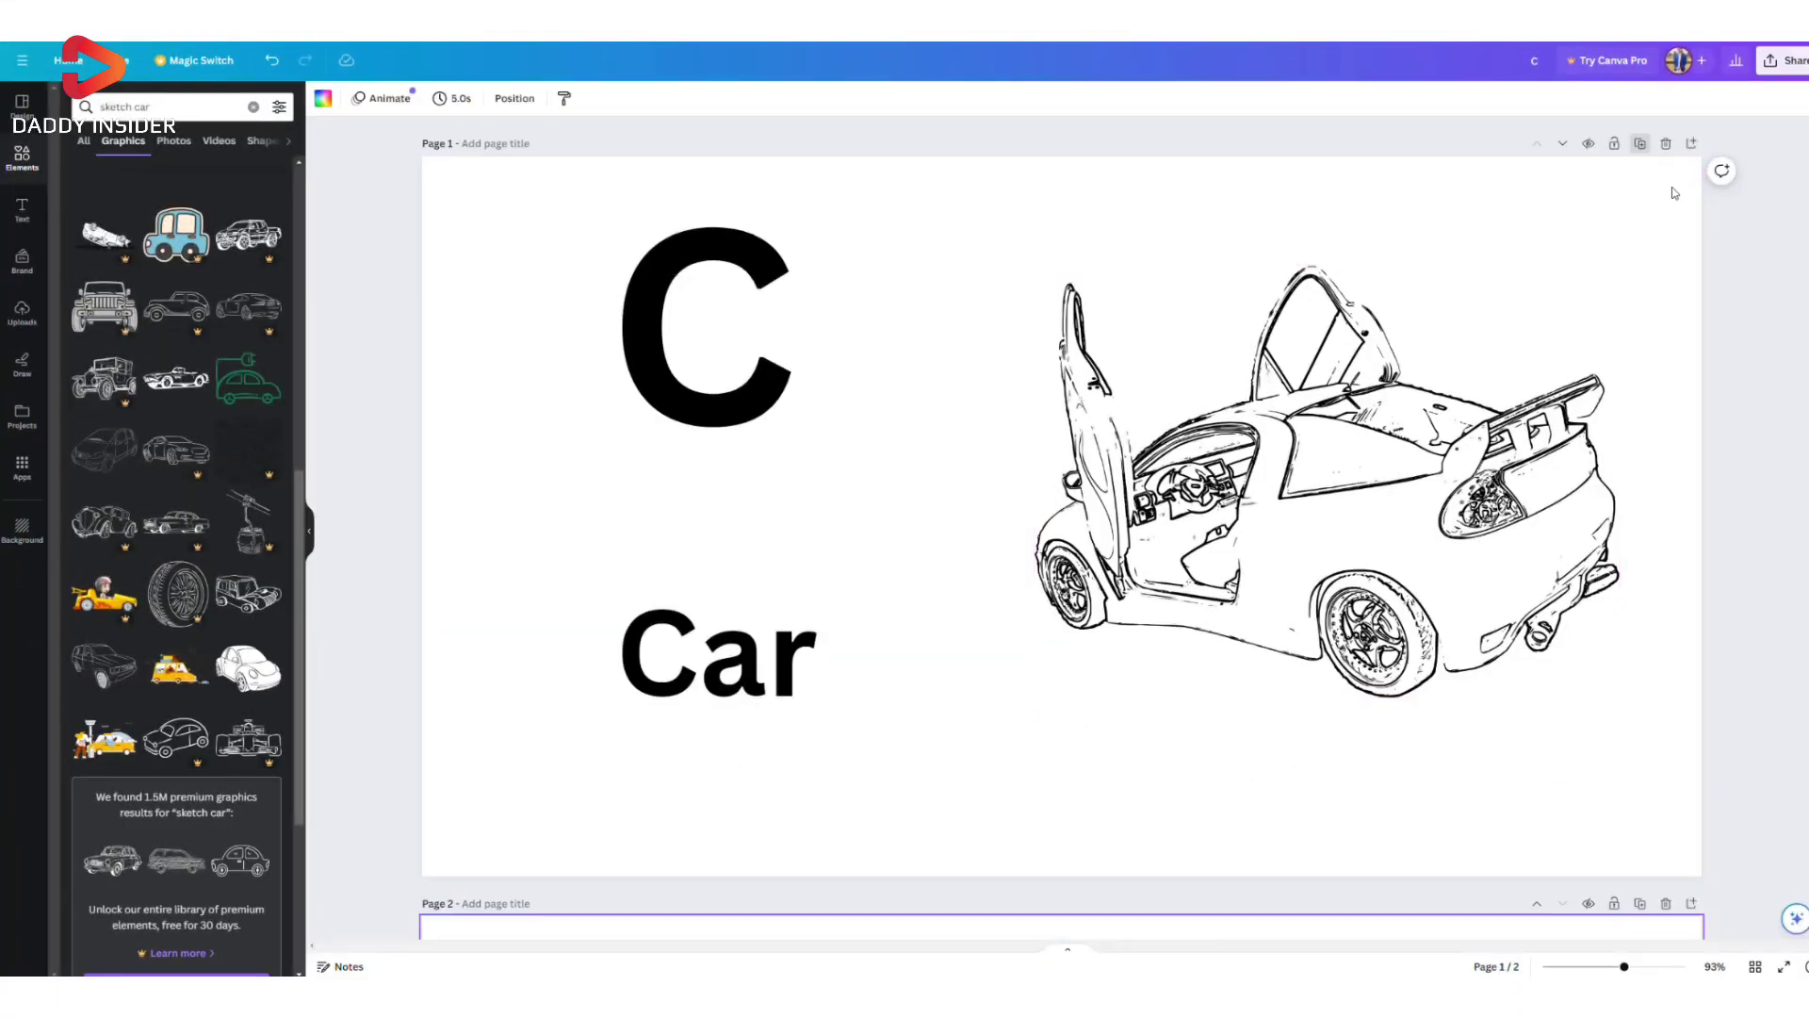
pyautogui.click(715, 388)
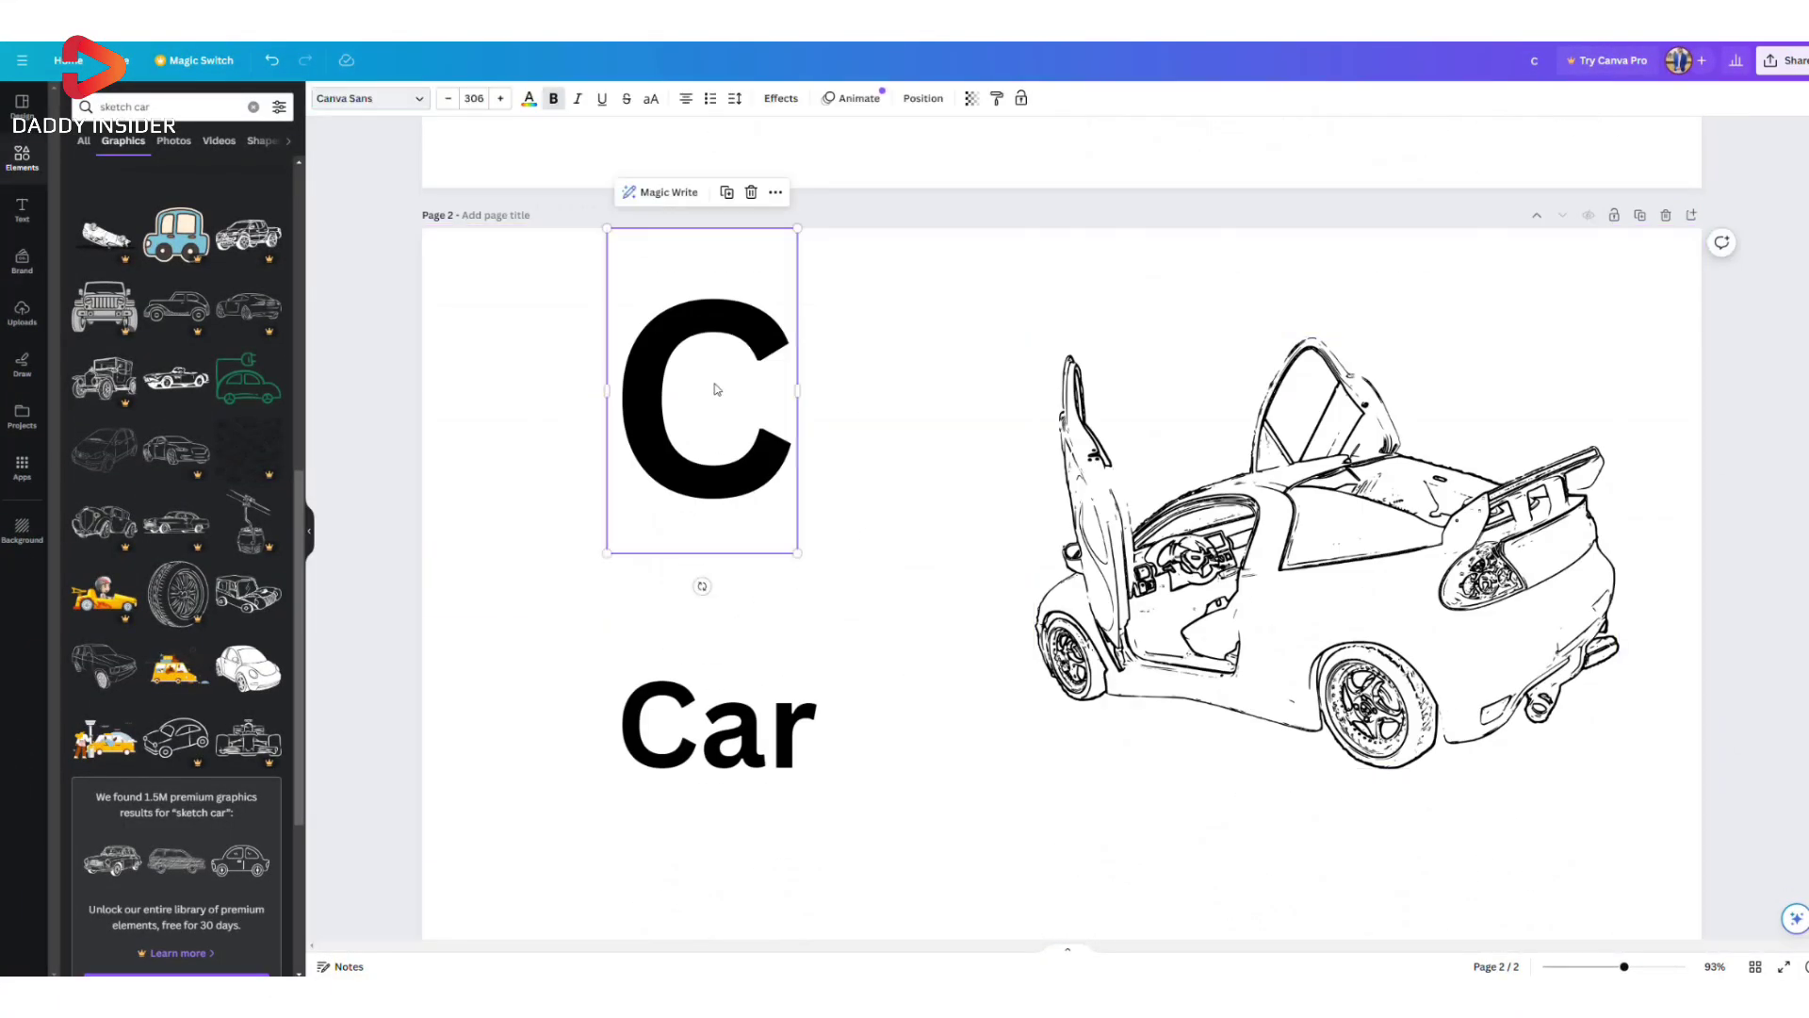
pyautogui.doubleClick(715, 389)
pyautogui.write('T')
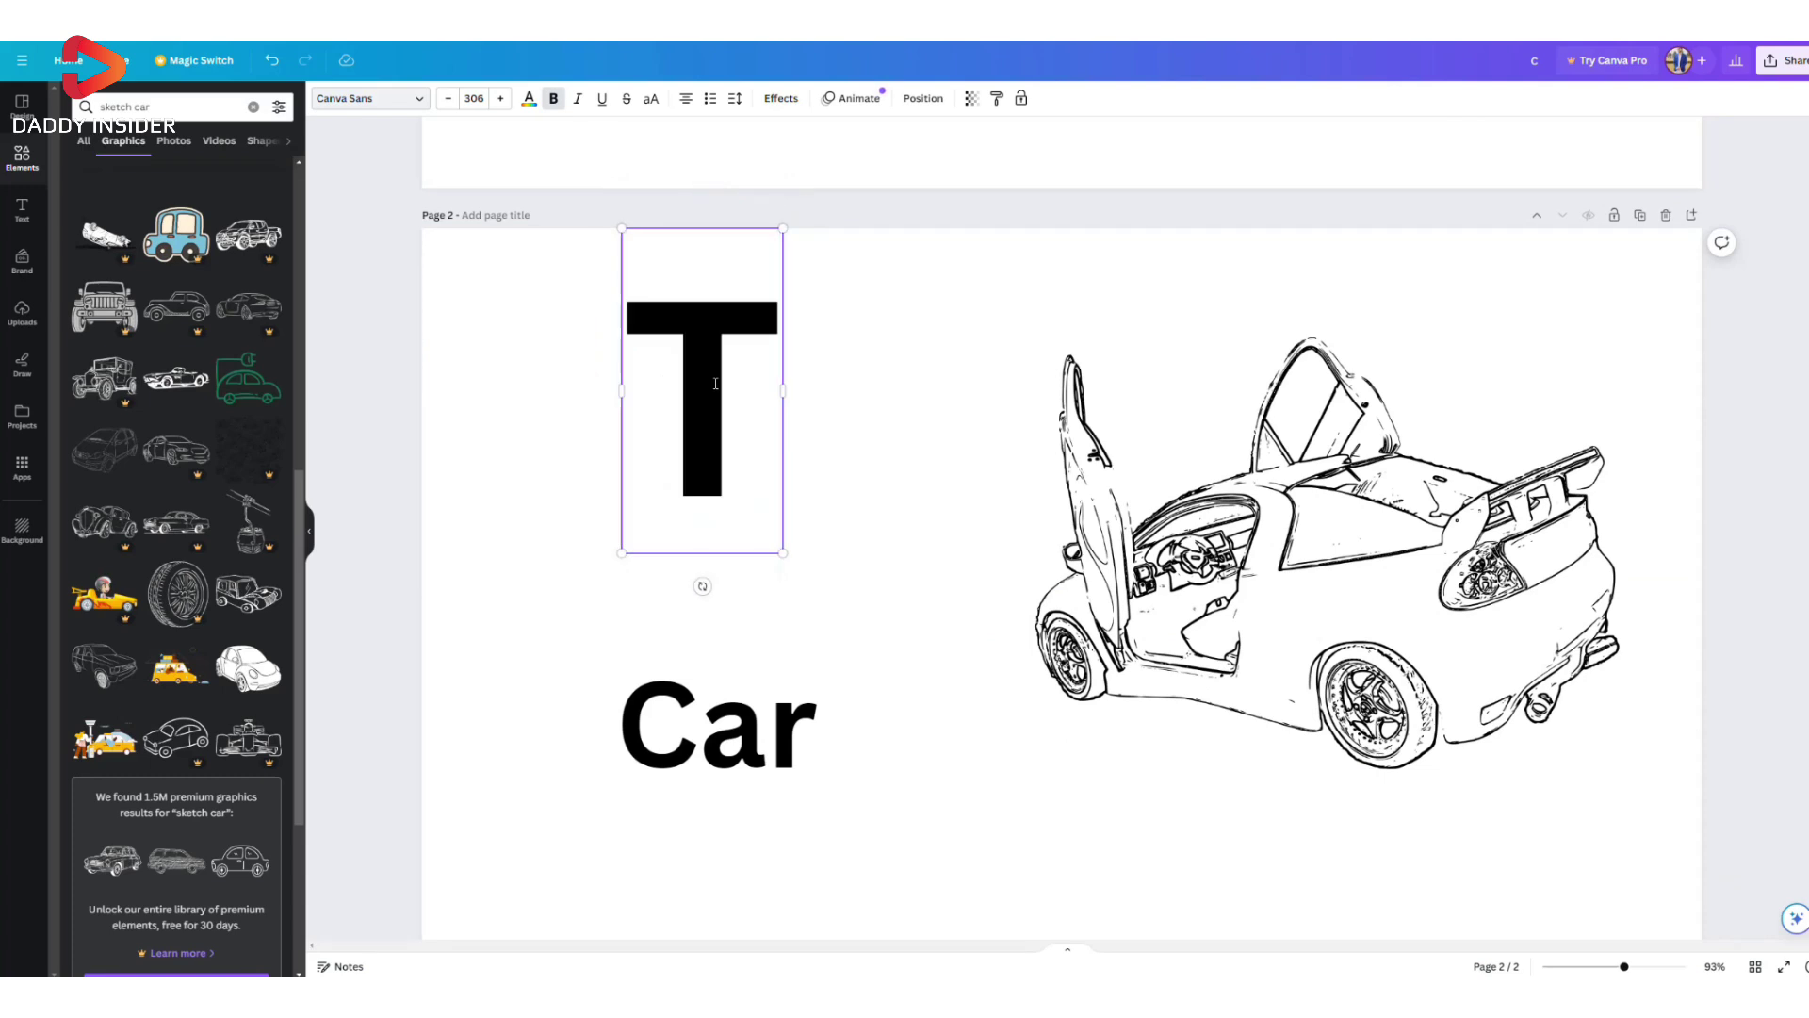
pyautogui.doubleClick(701, 735)
pyautogui.write('Trucj')
pyautogui.press('BackSpace')
pyautogui.write('k')
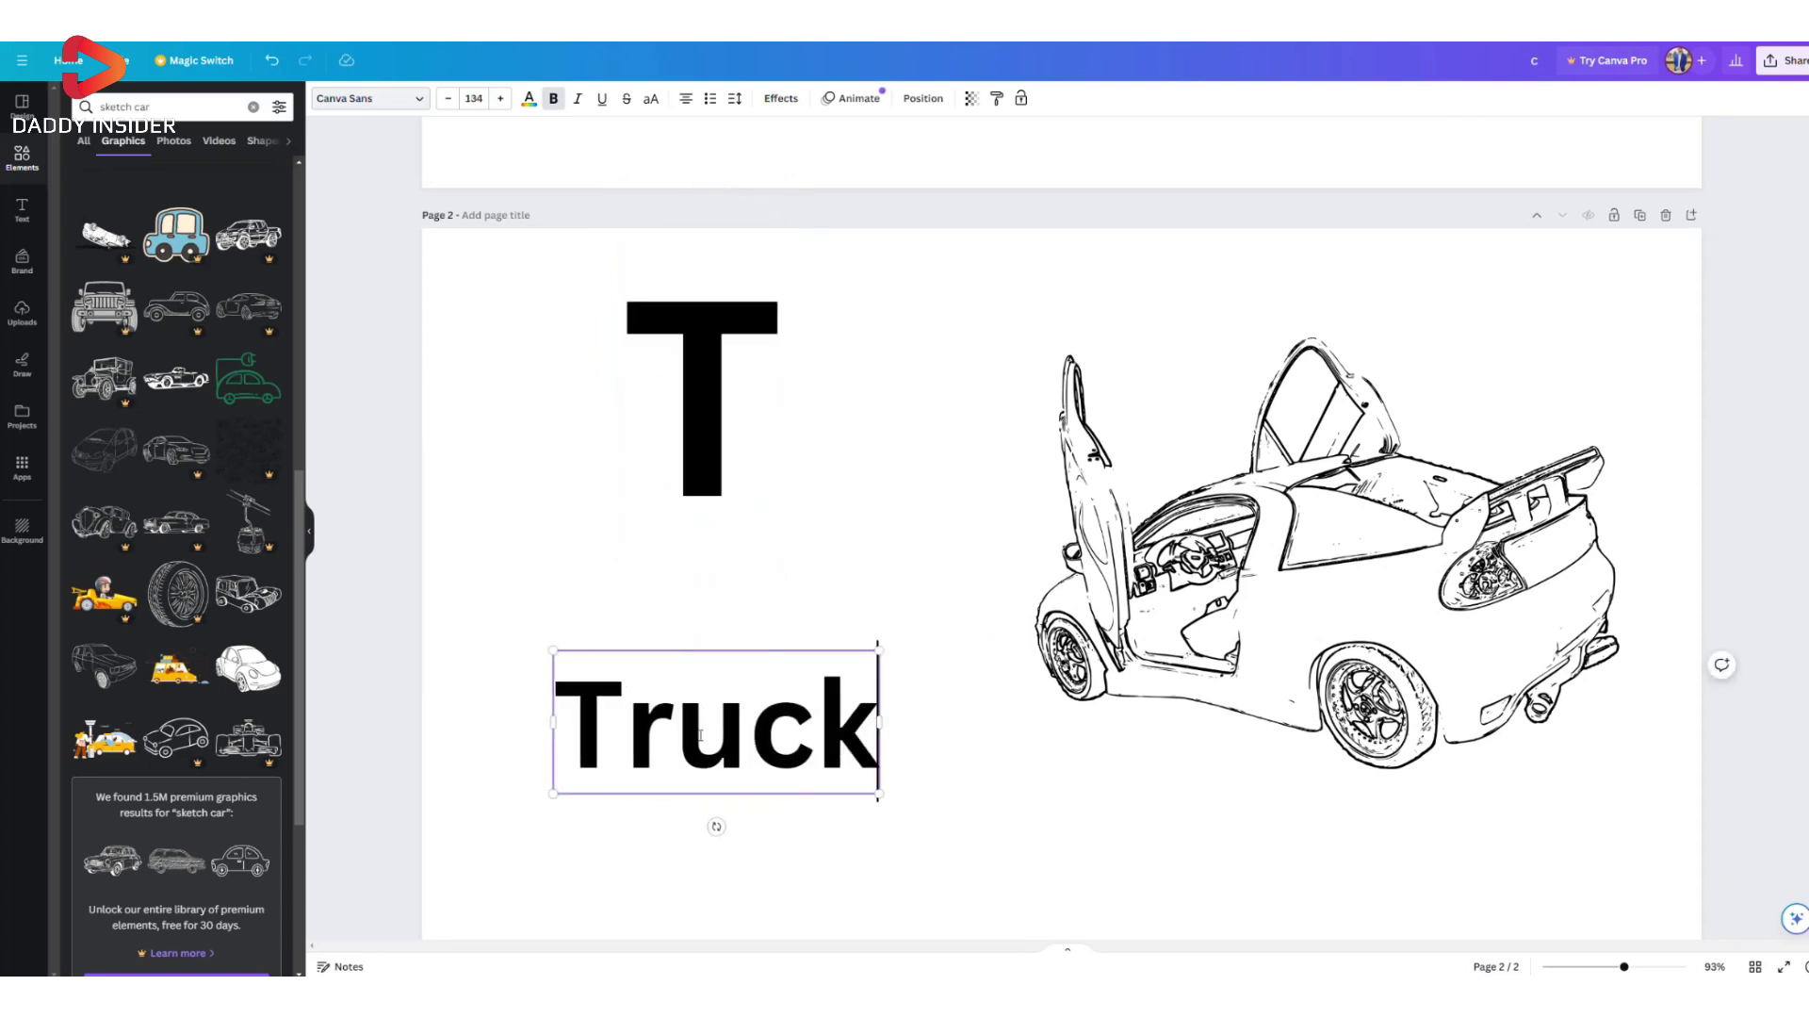
# - Replace page 2's car sketch with a house-truck sketch from a truck search
pyautogui.click(1394, 624)
pyautogui.doubleClick(139, 105)
pyautogui.write('truck')
pyautogui.press('Return')
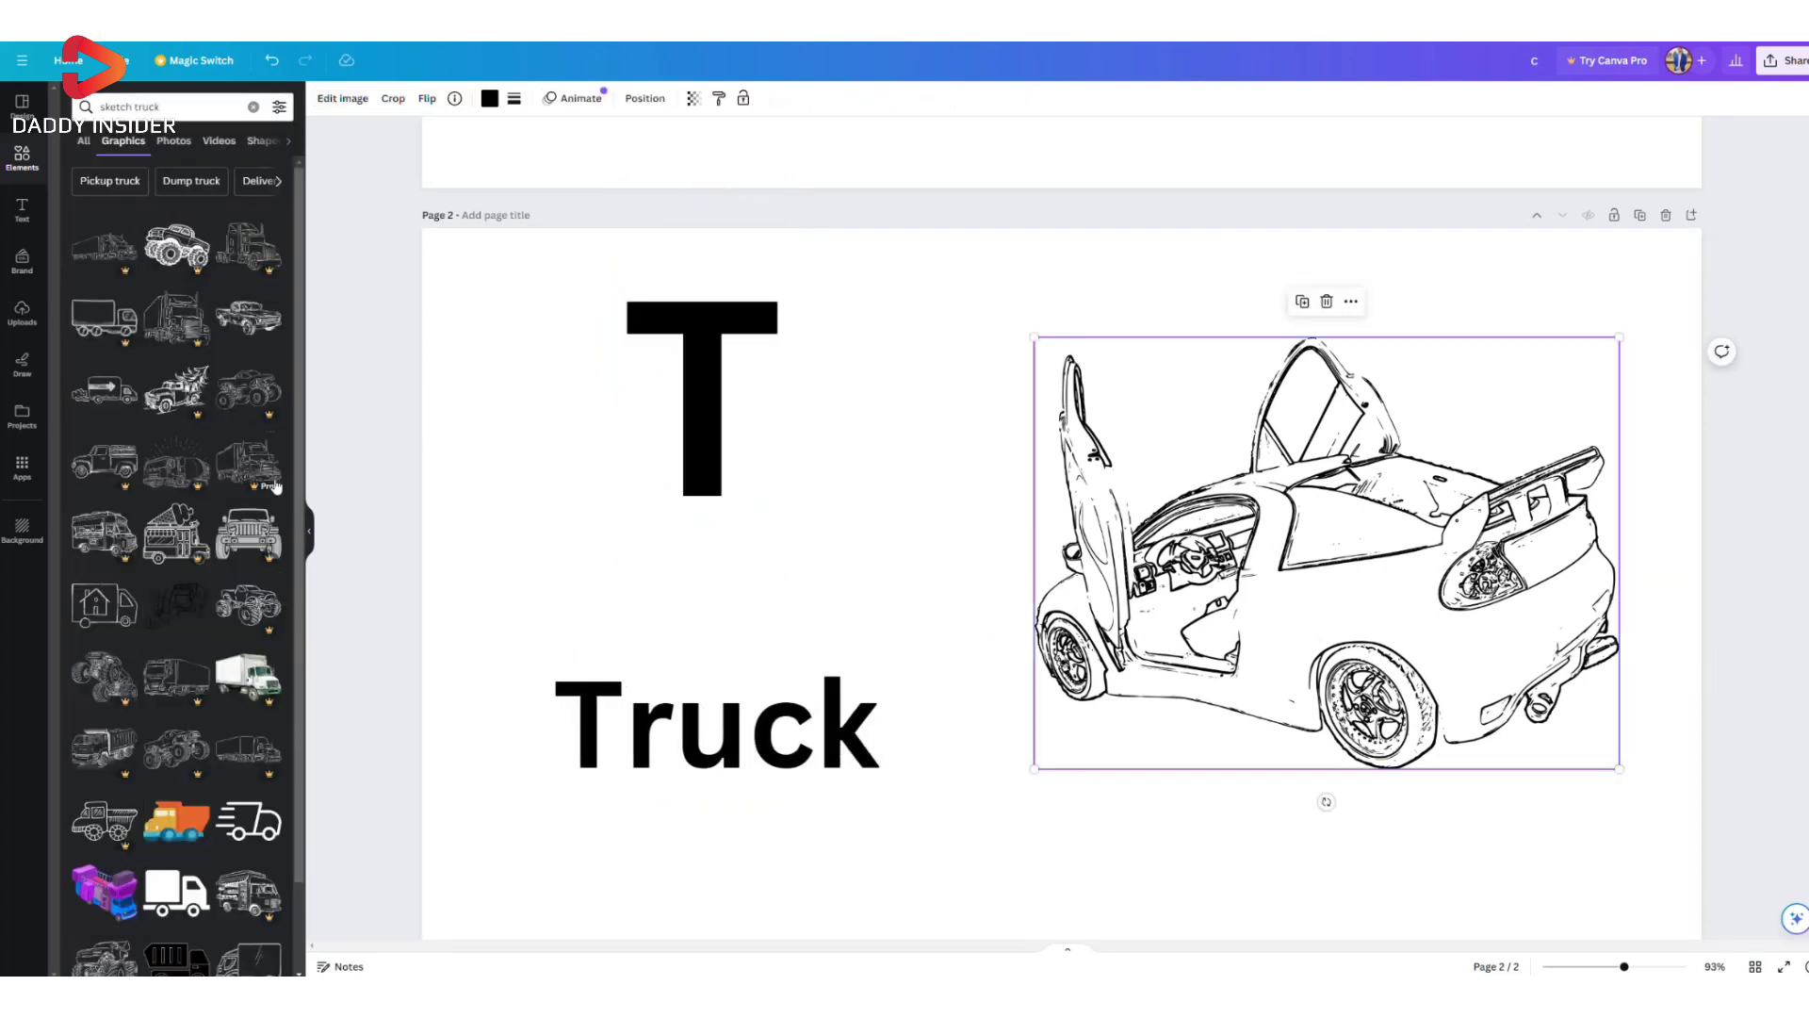
pyautogui.press('Delete')
pyautogui.scroll(-3, 135, 396)
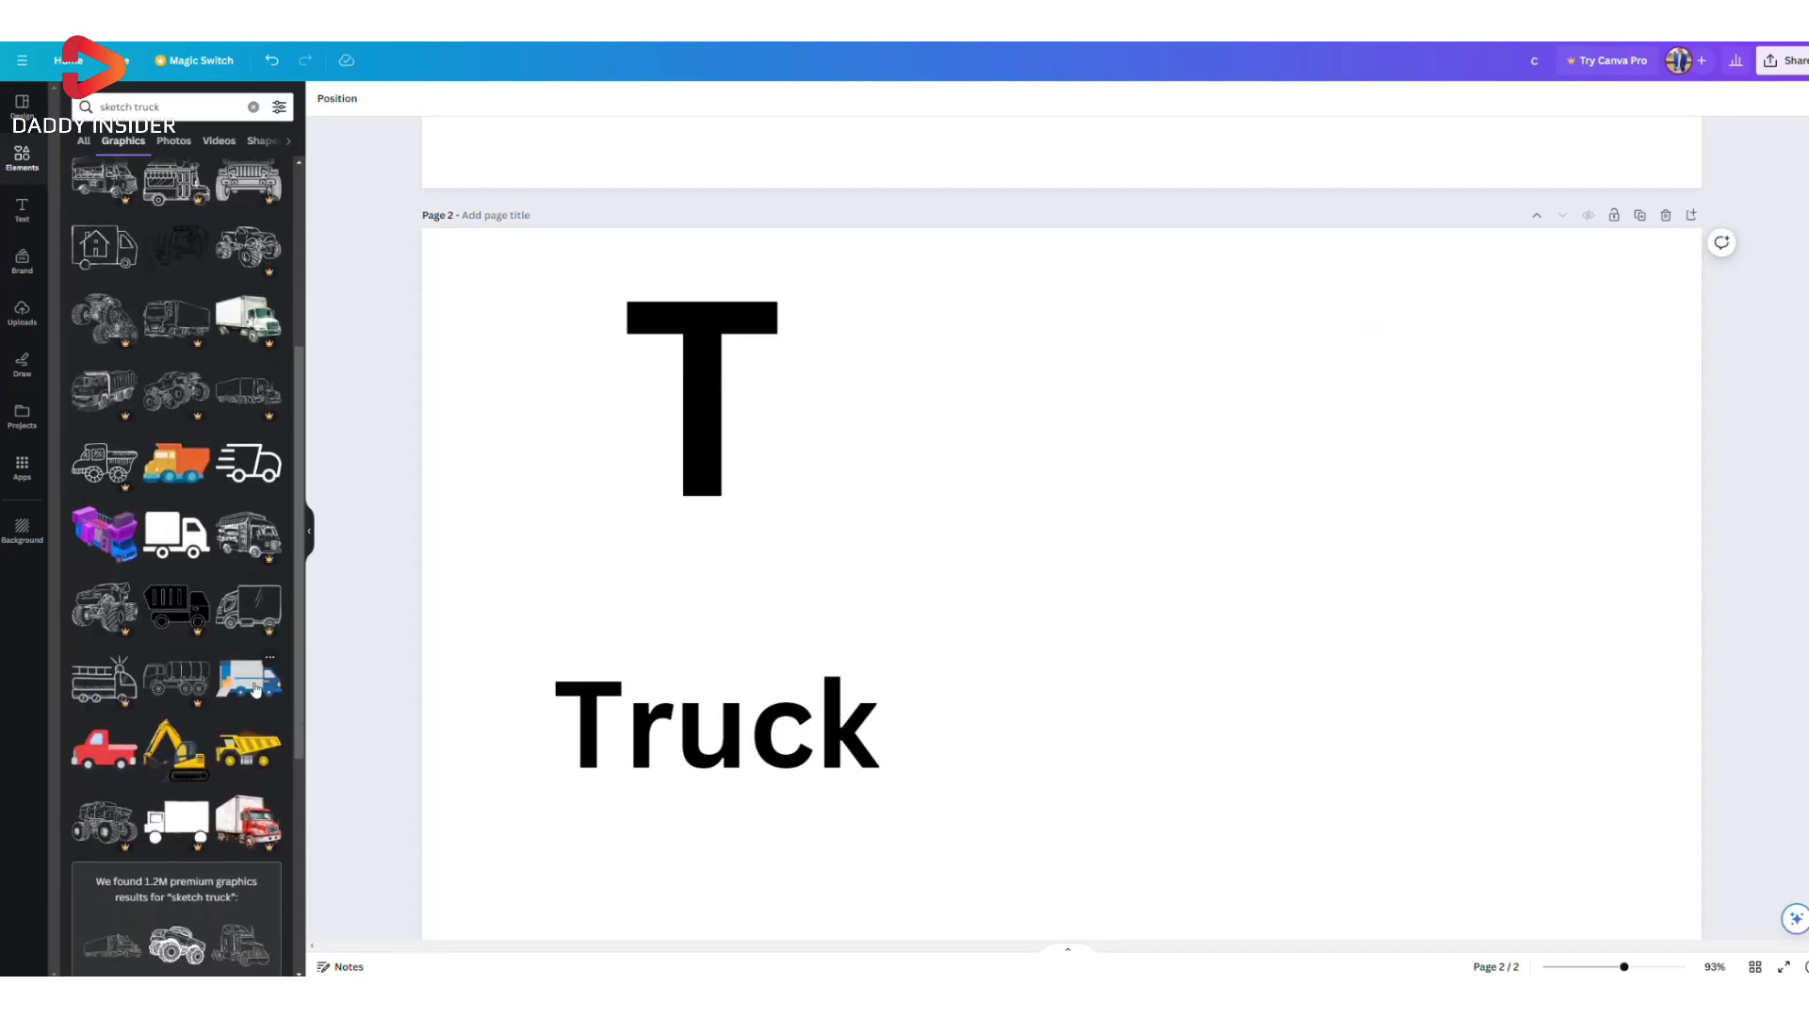
pyautogui.scroll(3, 134, 566)
pyautogui.click(102, 606)
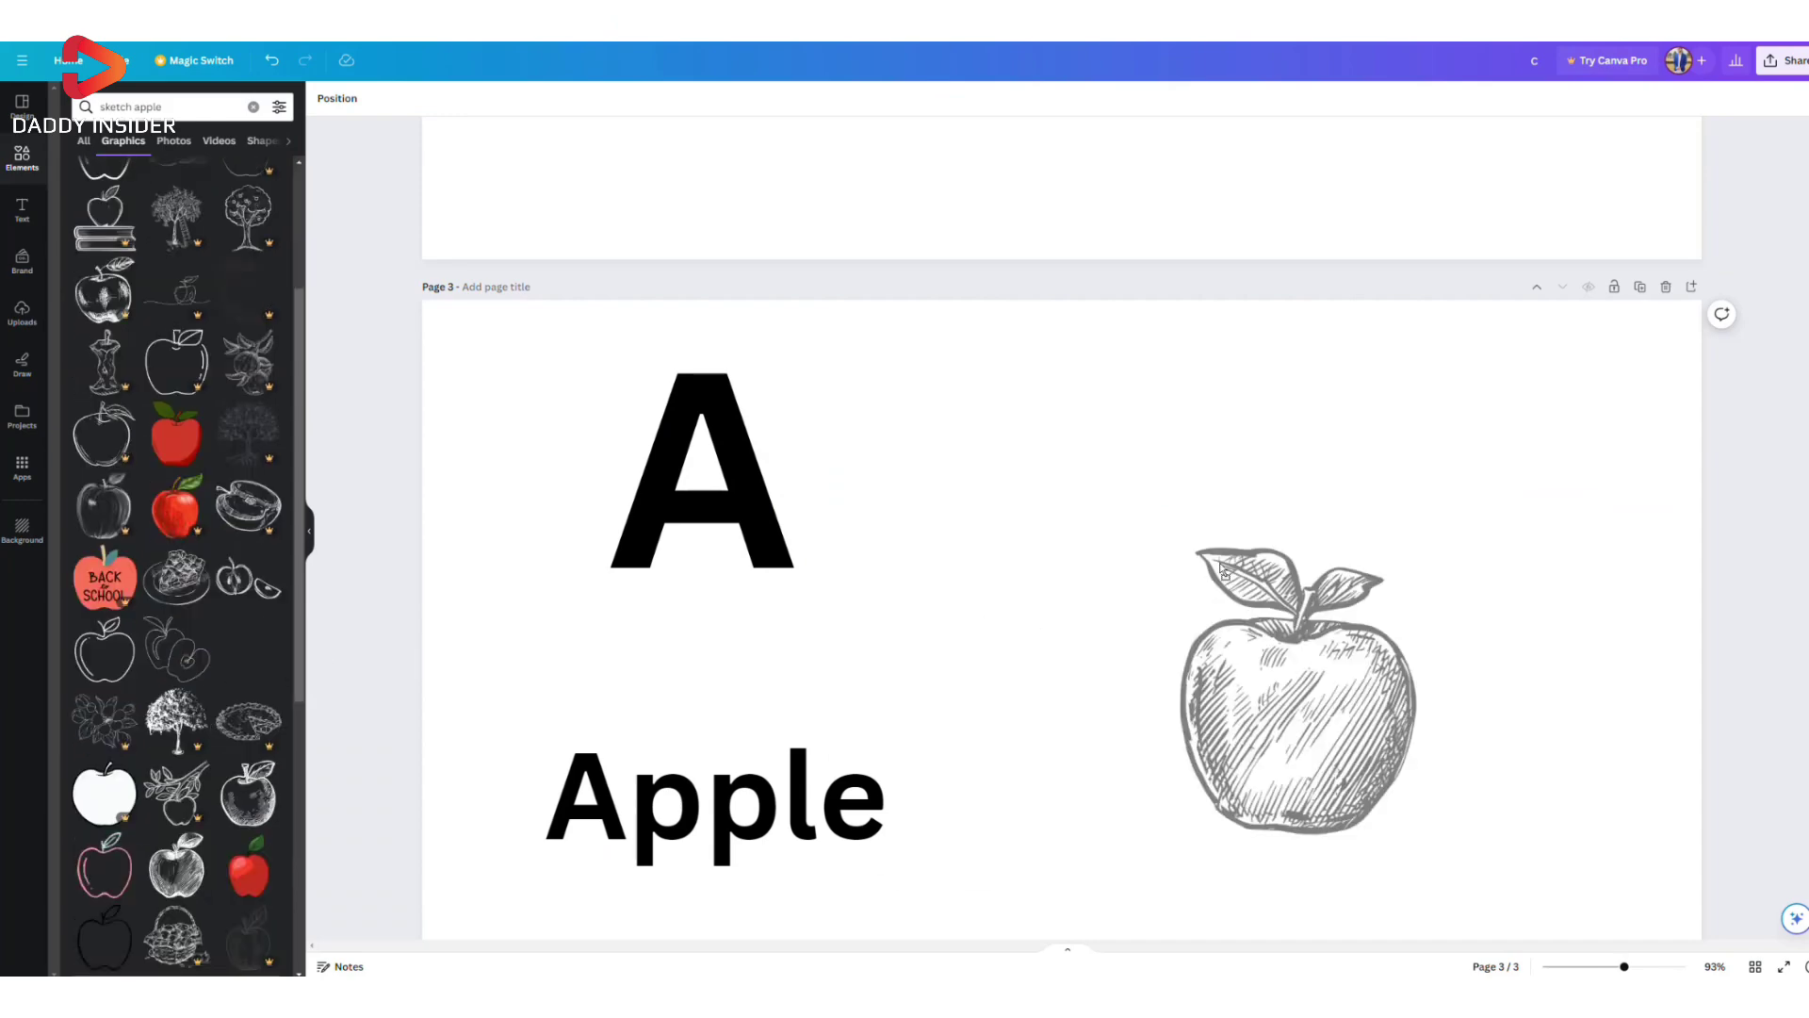
# - In Share > Download, keep PNG as the file type for all pages
pyautogui.click(1784, 65)
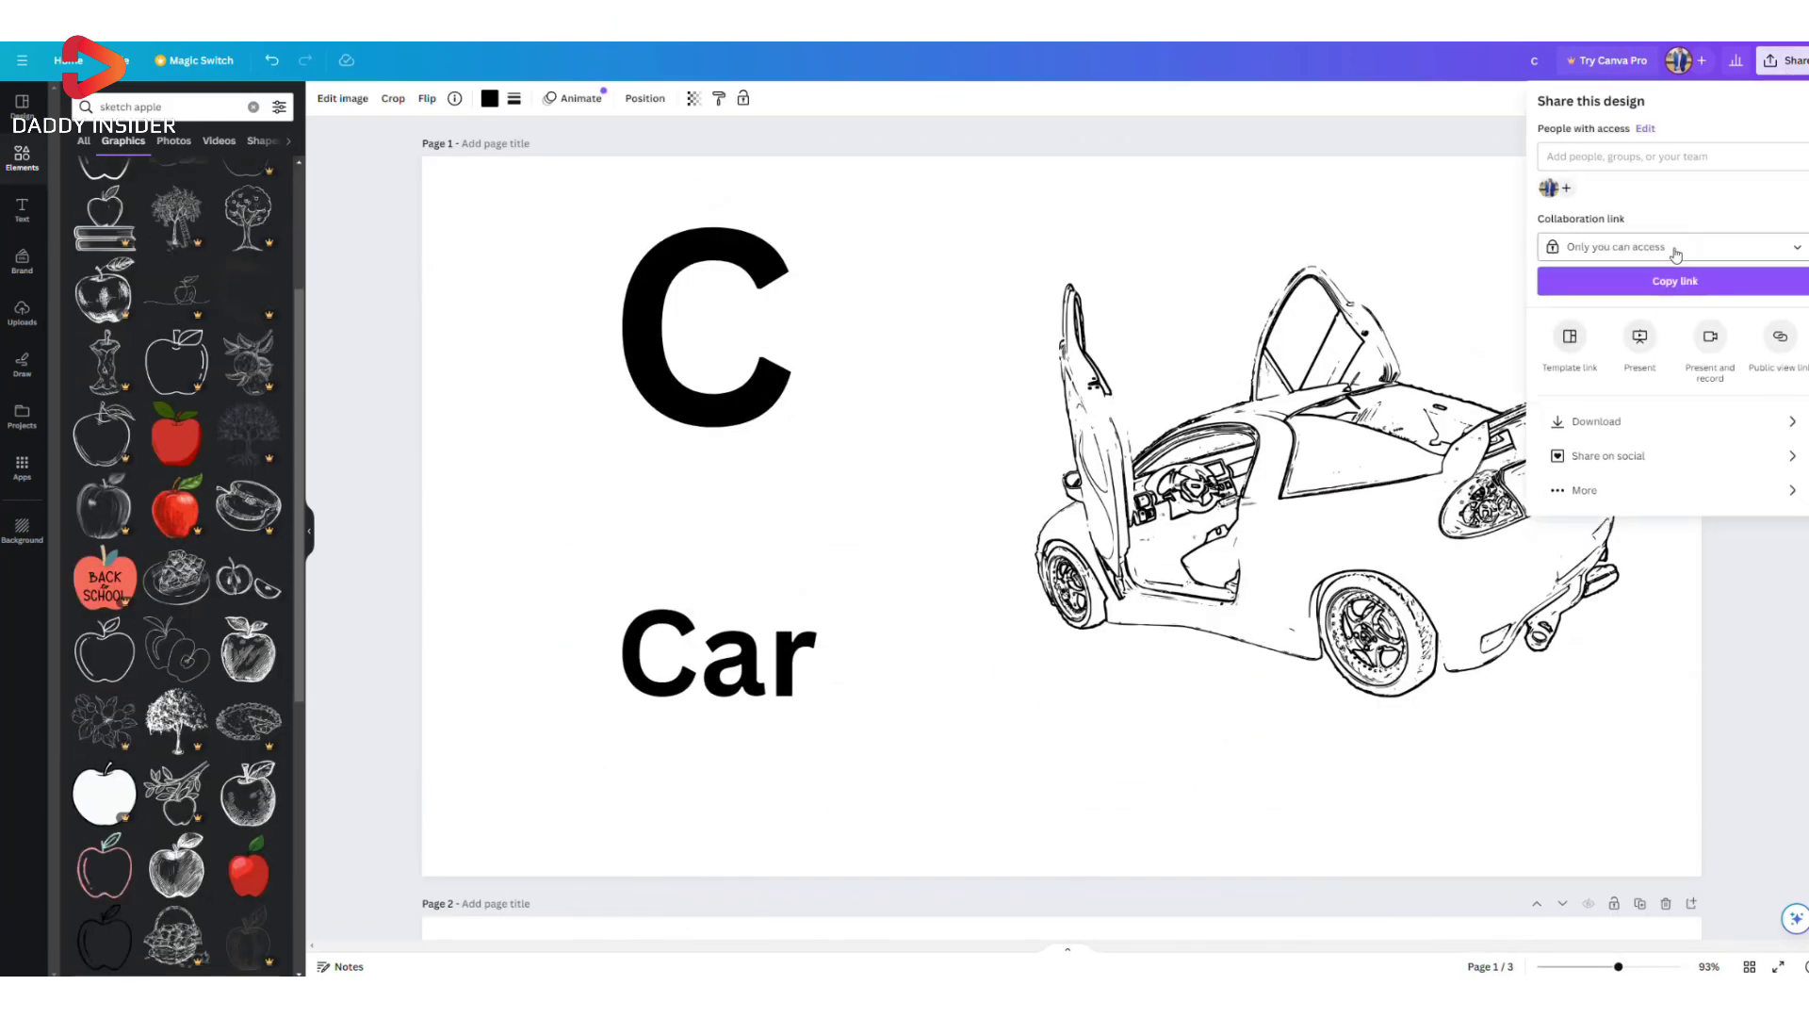
pyautogui.click(1691, 423)
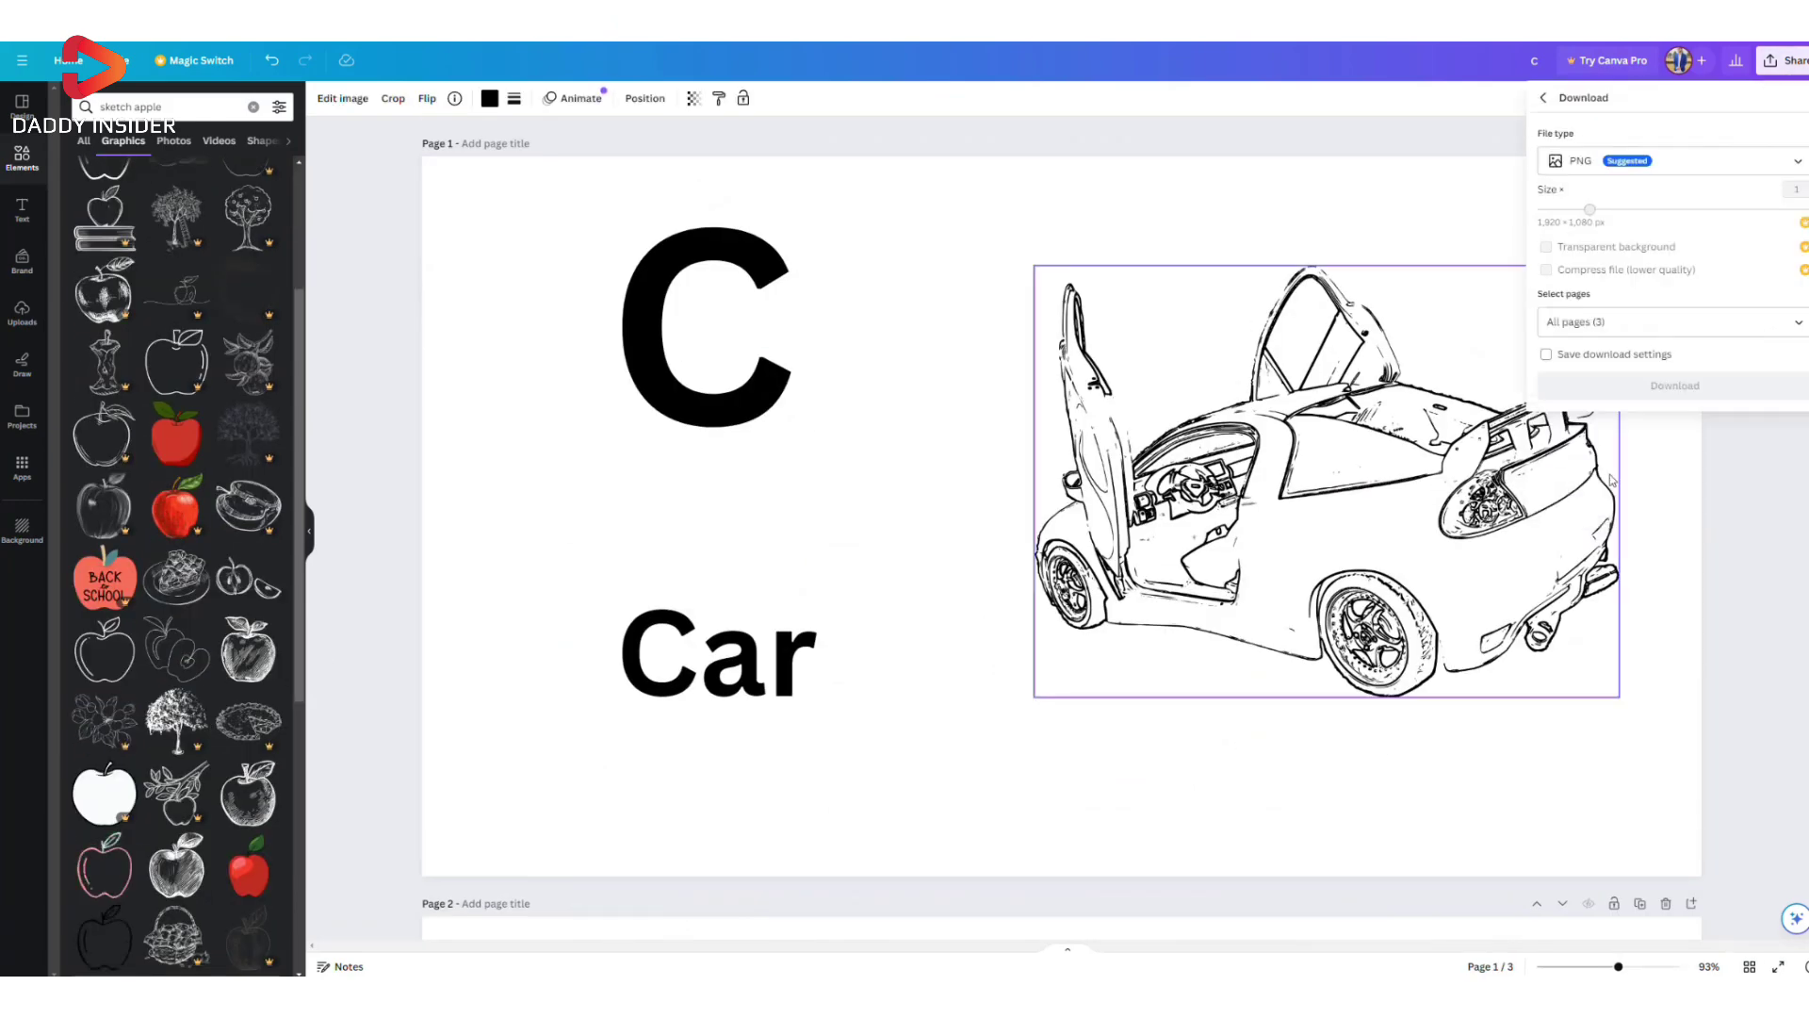
pyautogui.click(1621, 168)
pyautogui.click(1703, 249)
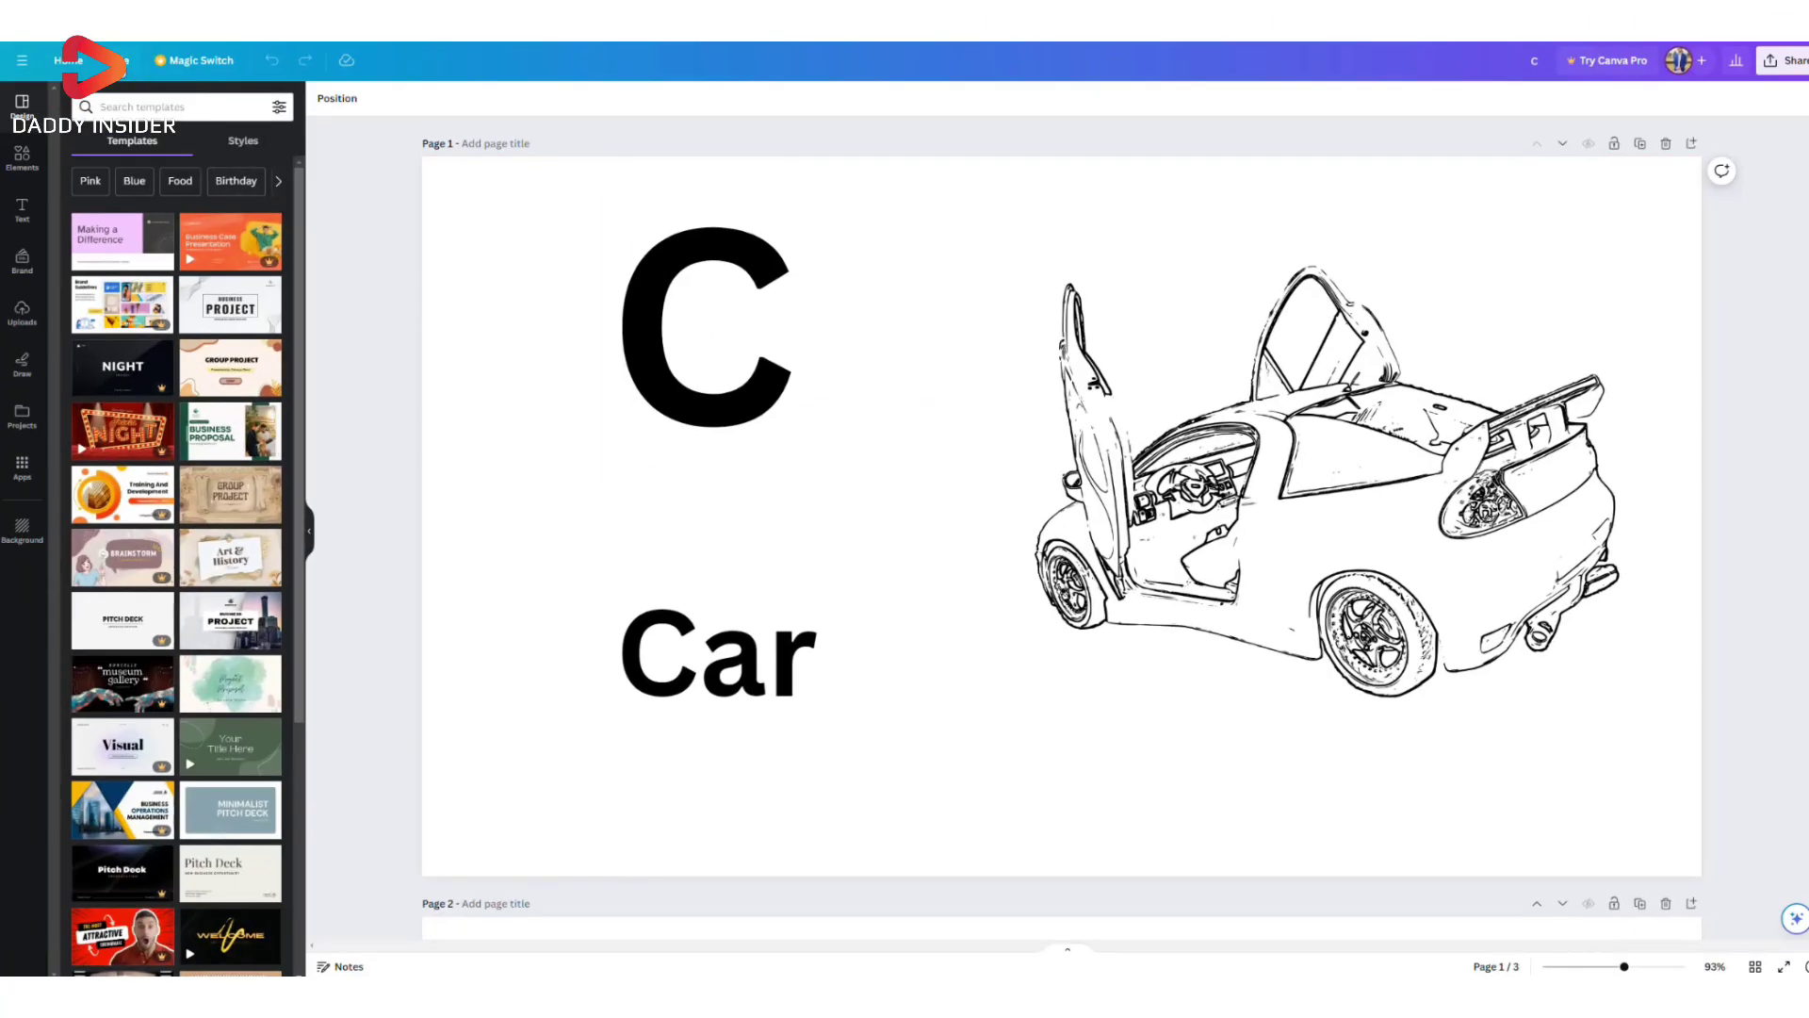
# - Create a new video design and search the Apps panel for SpeedPaint
pyautogui.click(92, 60)
pyautogui.click(169, 164)
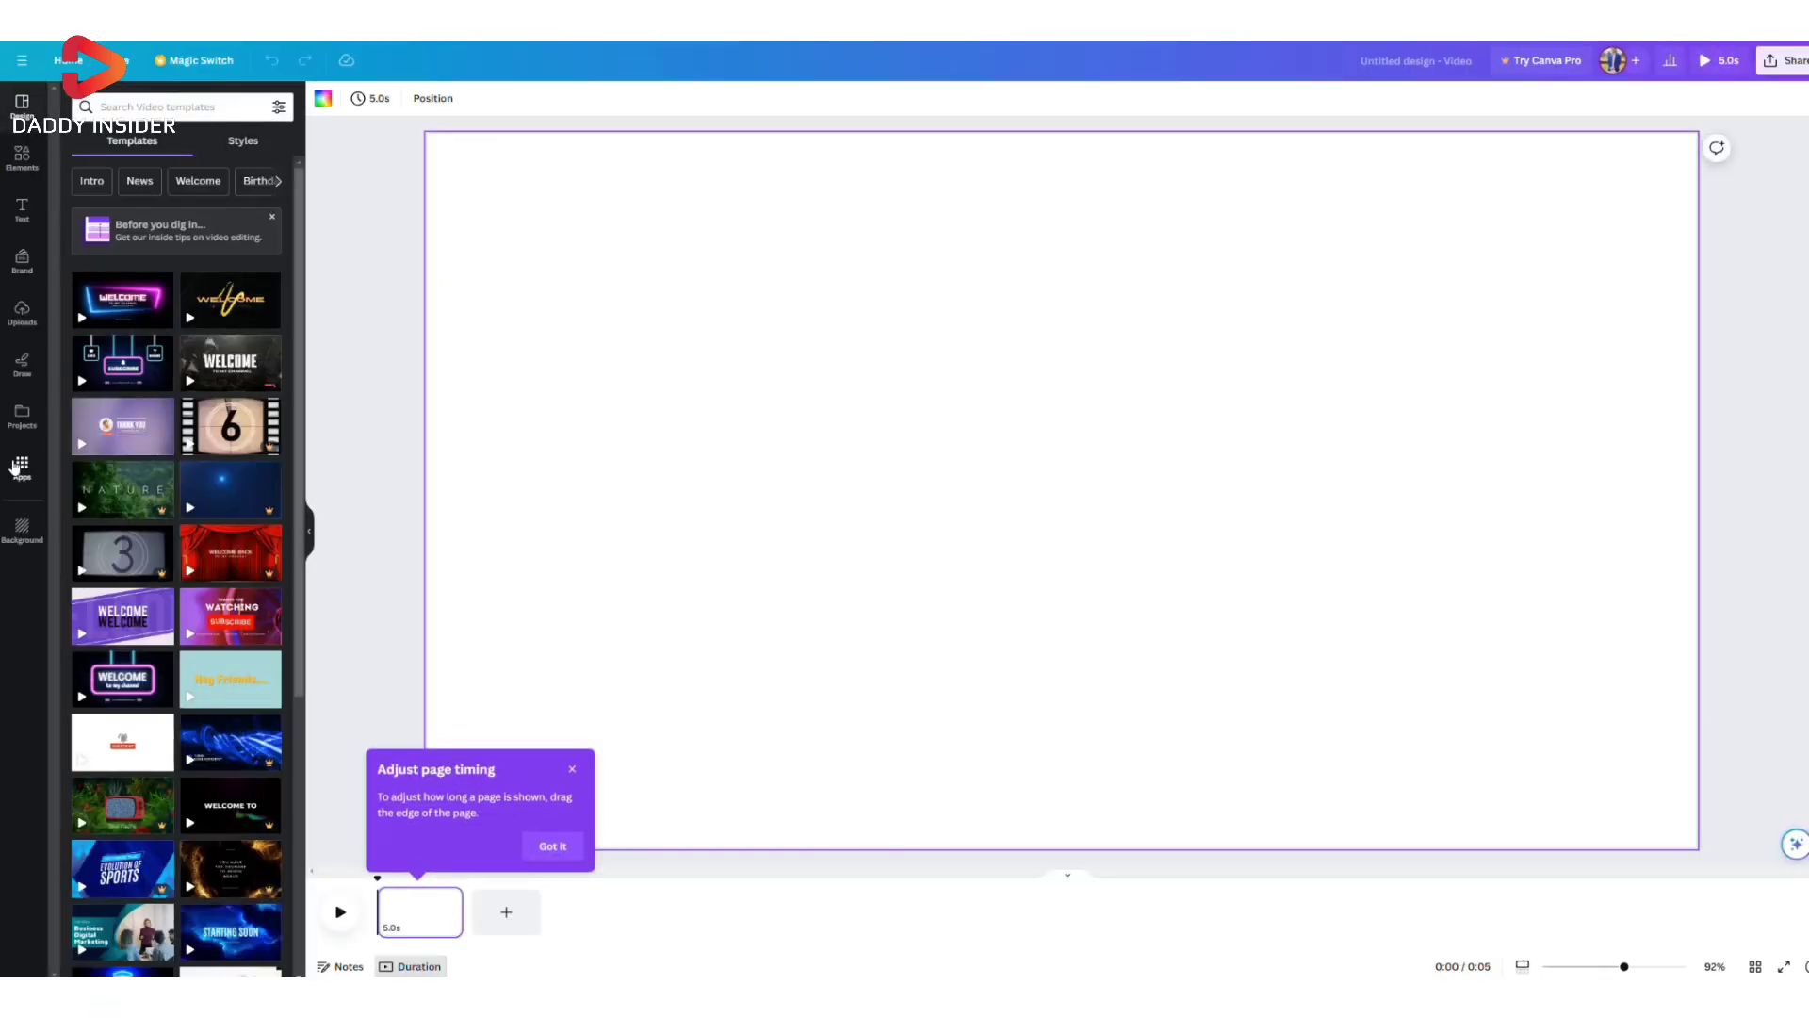
pyautogui.click(21, 474)
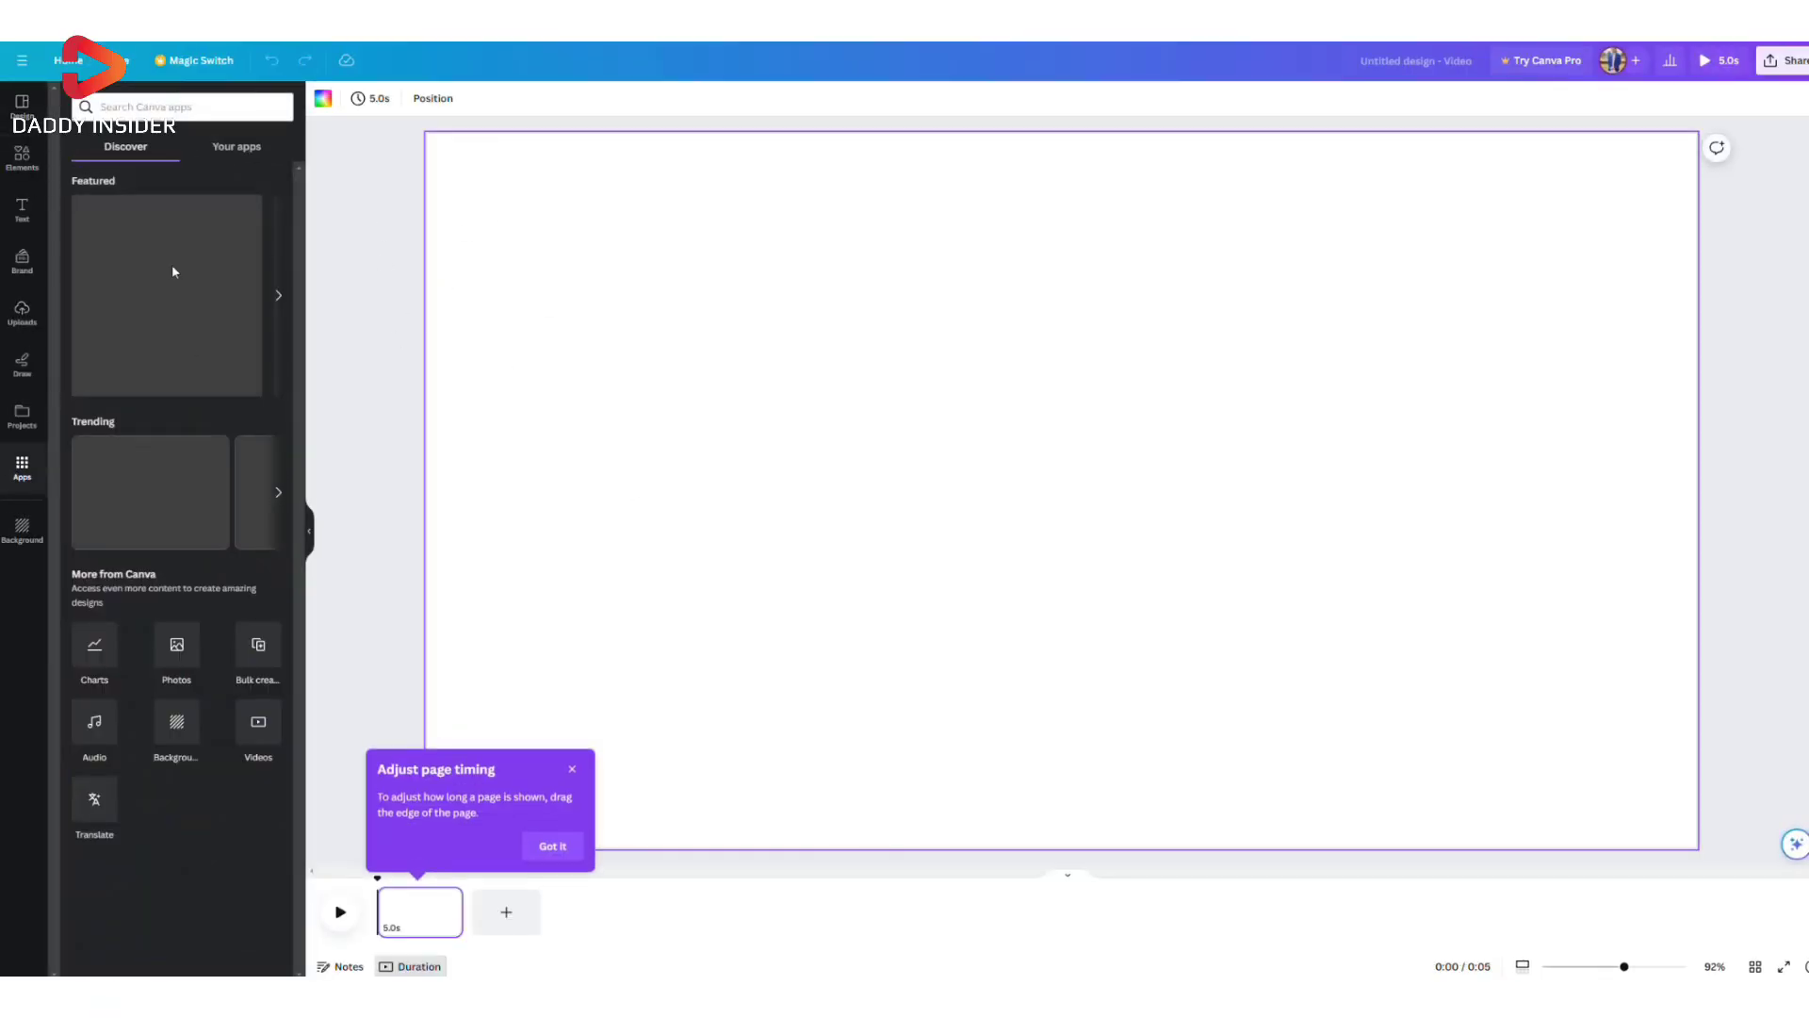
pyautogui.click(149, 108)
pyautogui.write('speedpaint')
# - Animate the C / Car PNG in SpeedPaint: 10 s sketch, 5 s fill, hand and fade
pyautogui.click(148, 159)
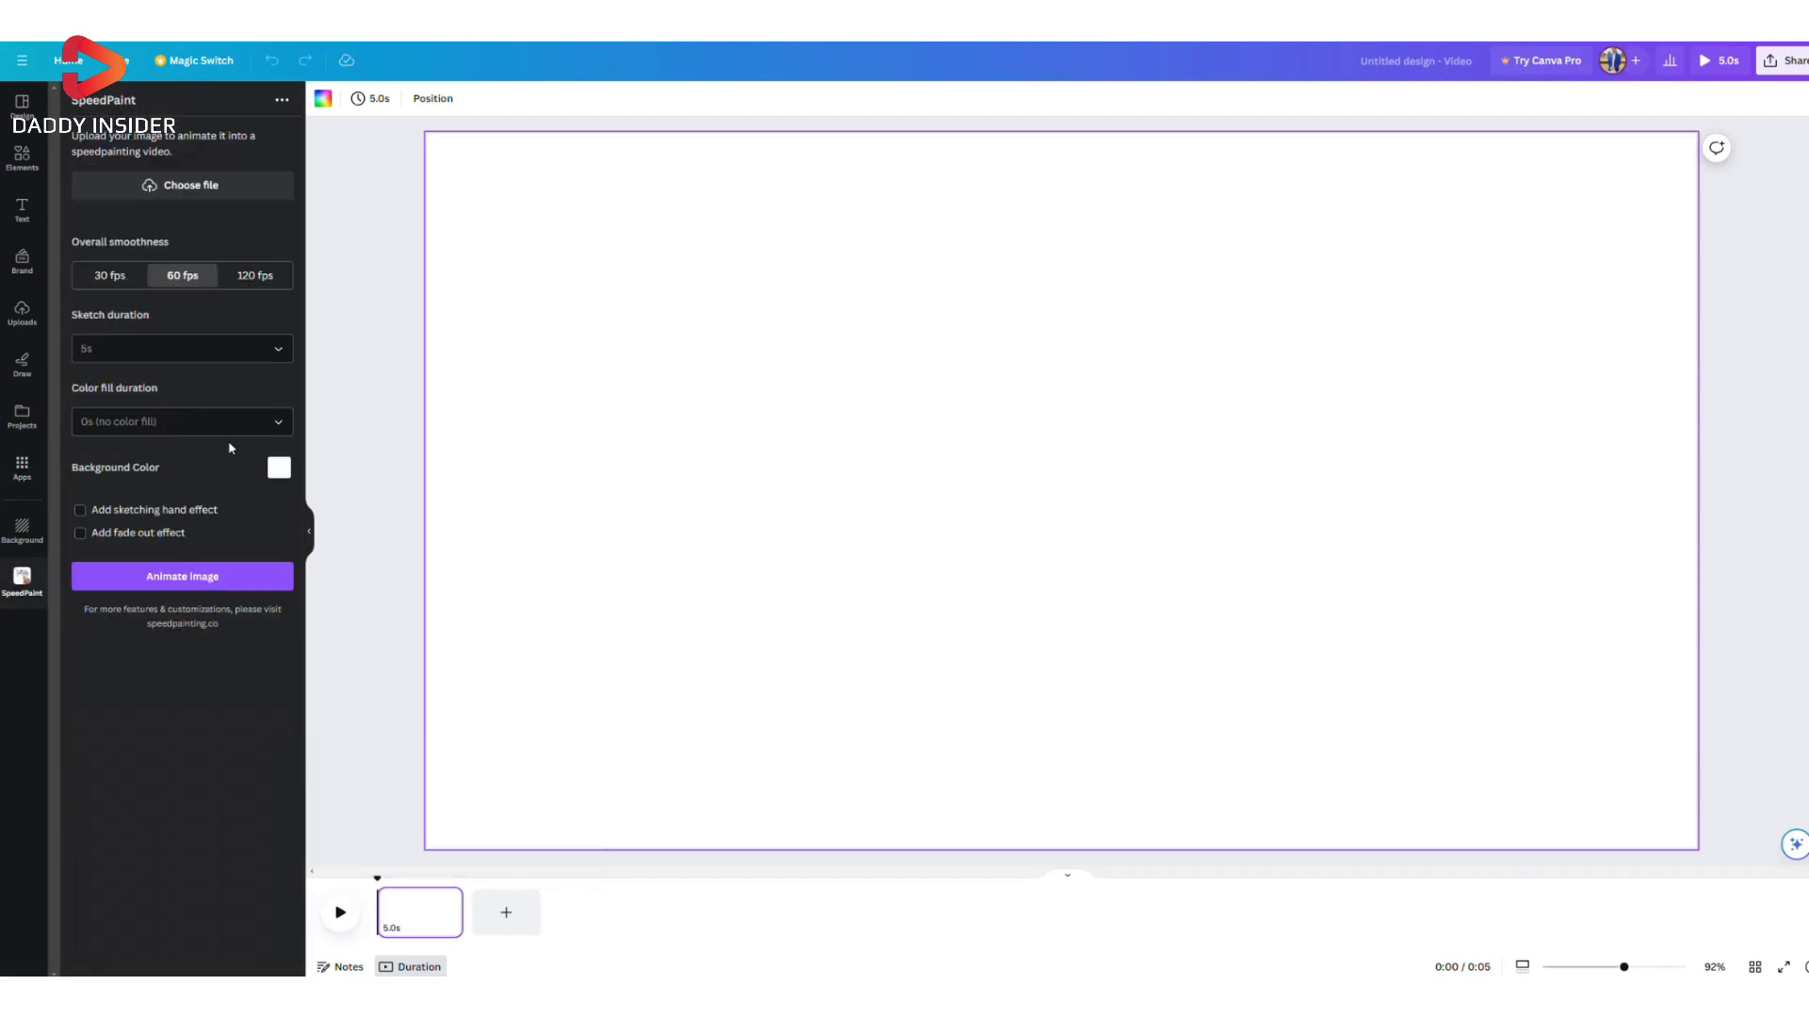
pyautogui.click(177, 185)
pyautogui.click(421, 109)
pyautogui.click(562, 383)
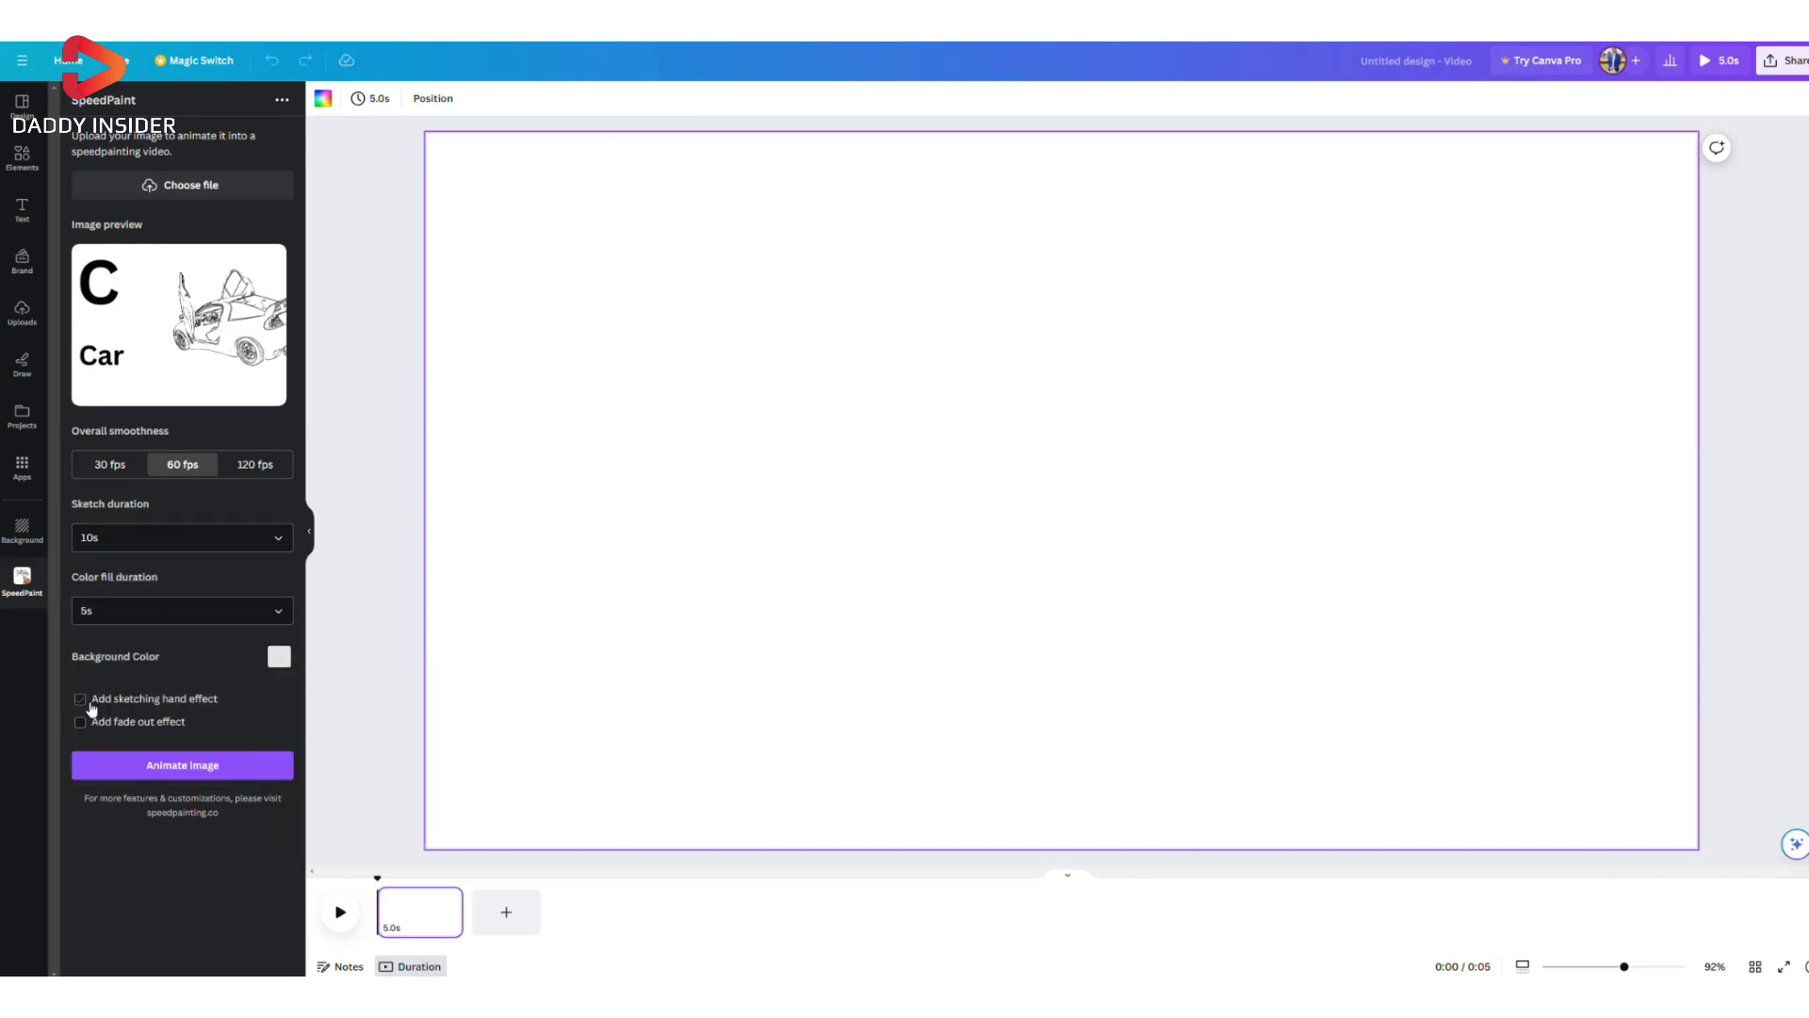
pyautogui.click(155, 766)
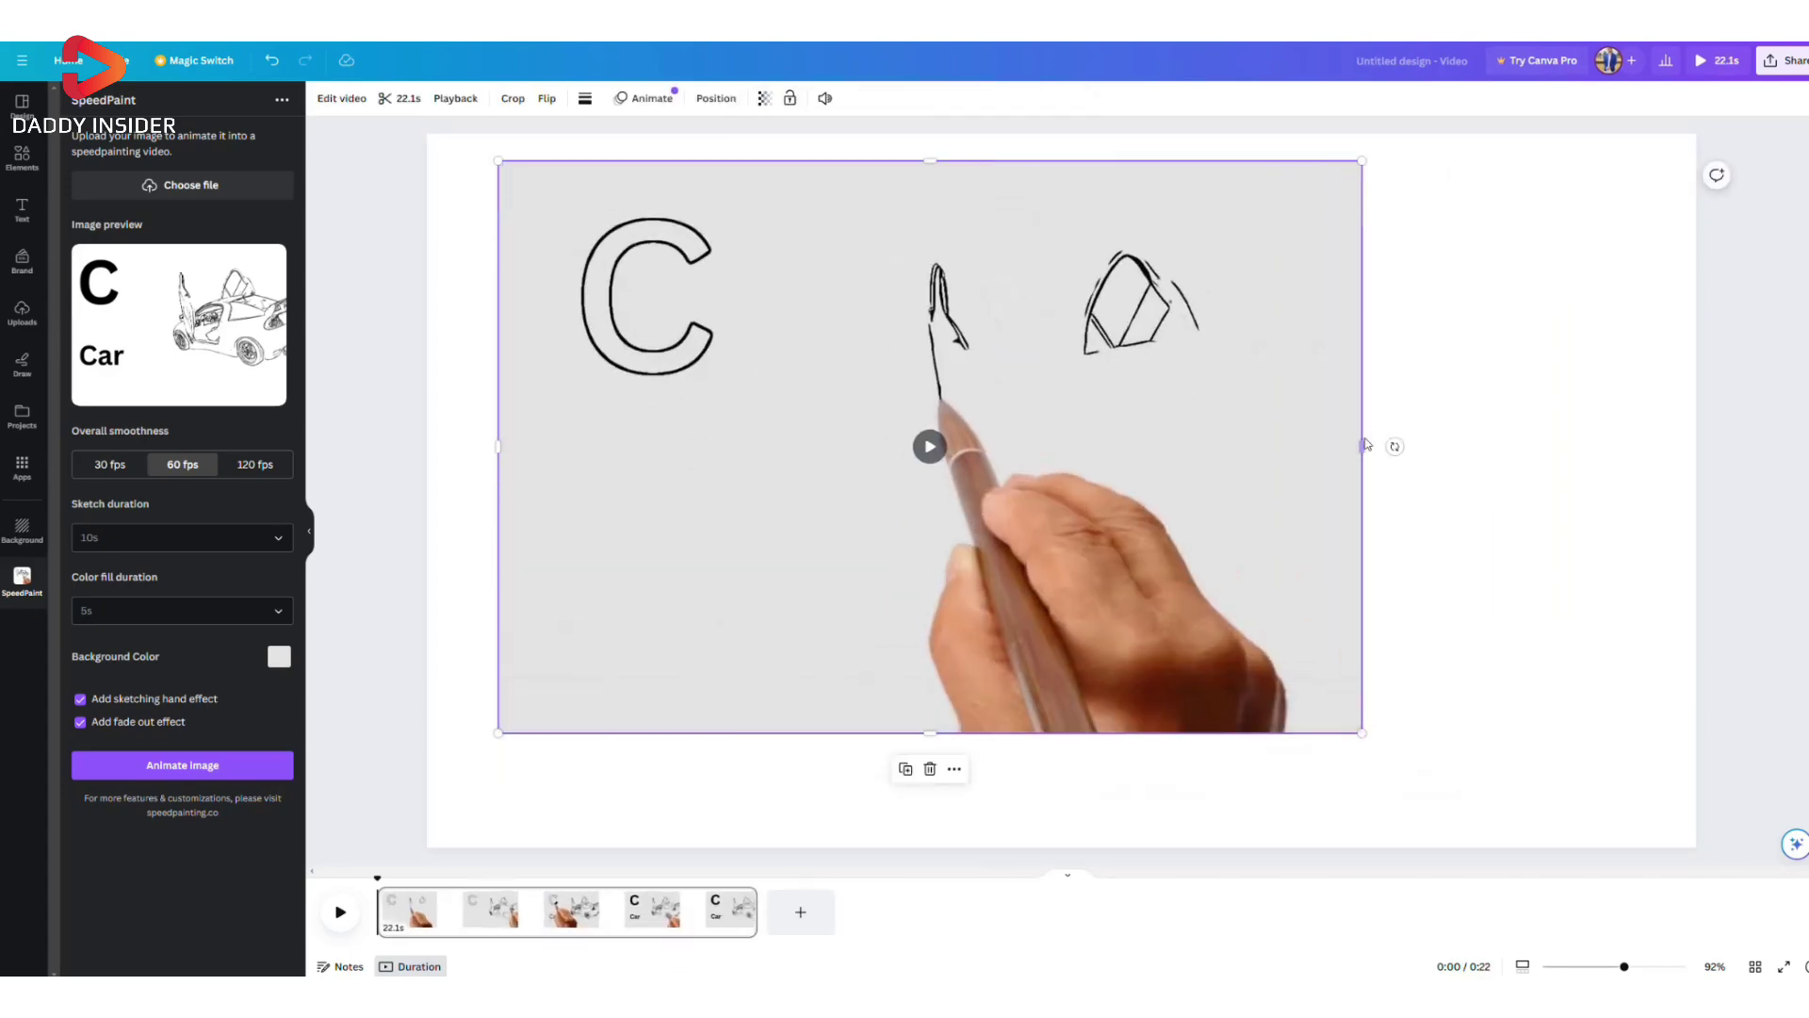
# - Play the C / Car drawing animation from the start
pyautogui.click(340, 911)
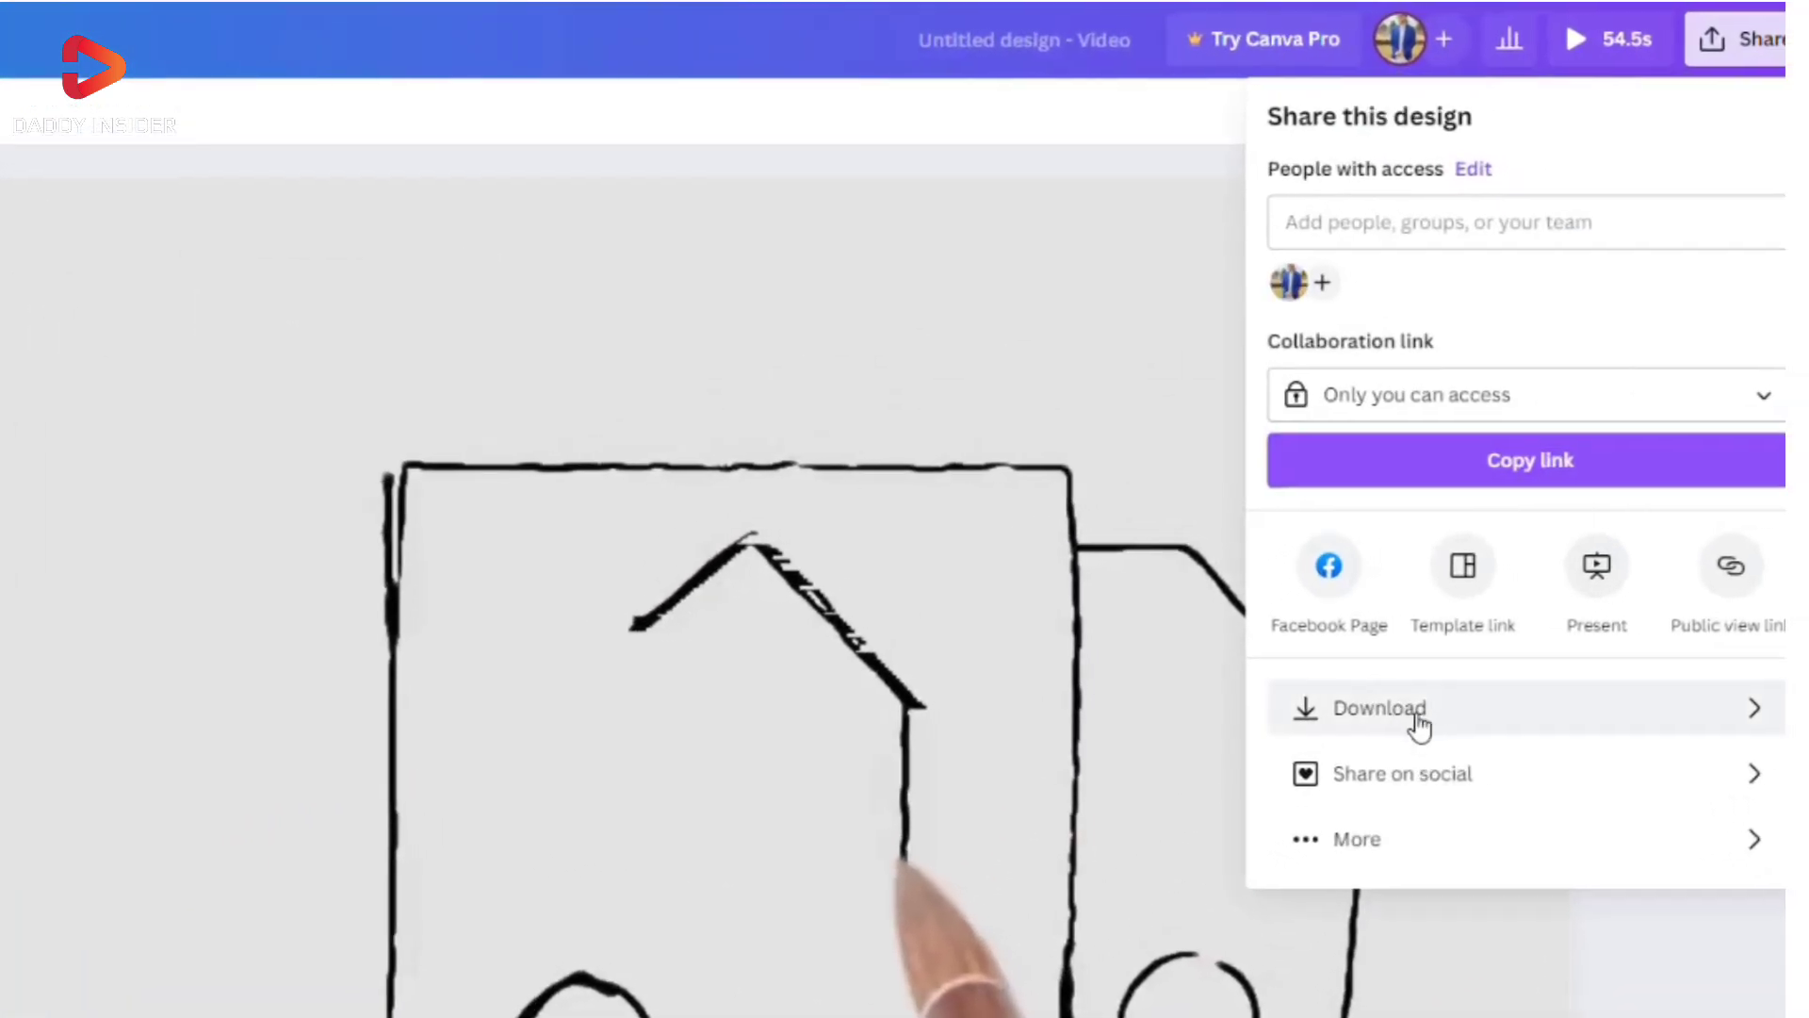
# - Download all three SpeedPaint pages as an MP4 video
pyautogui.click(1378, 666)
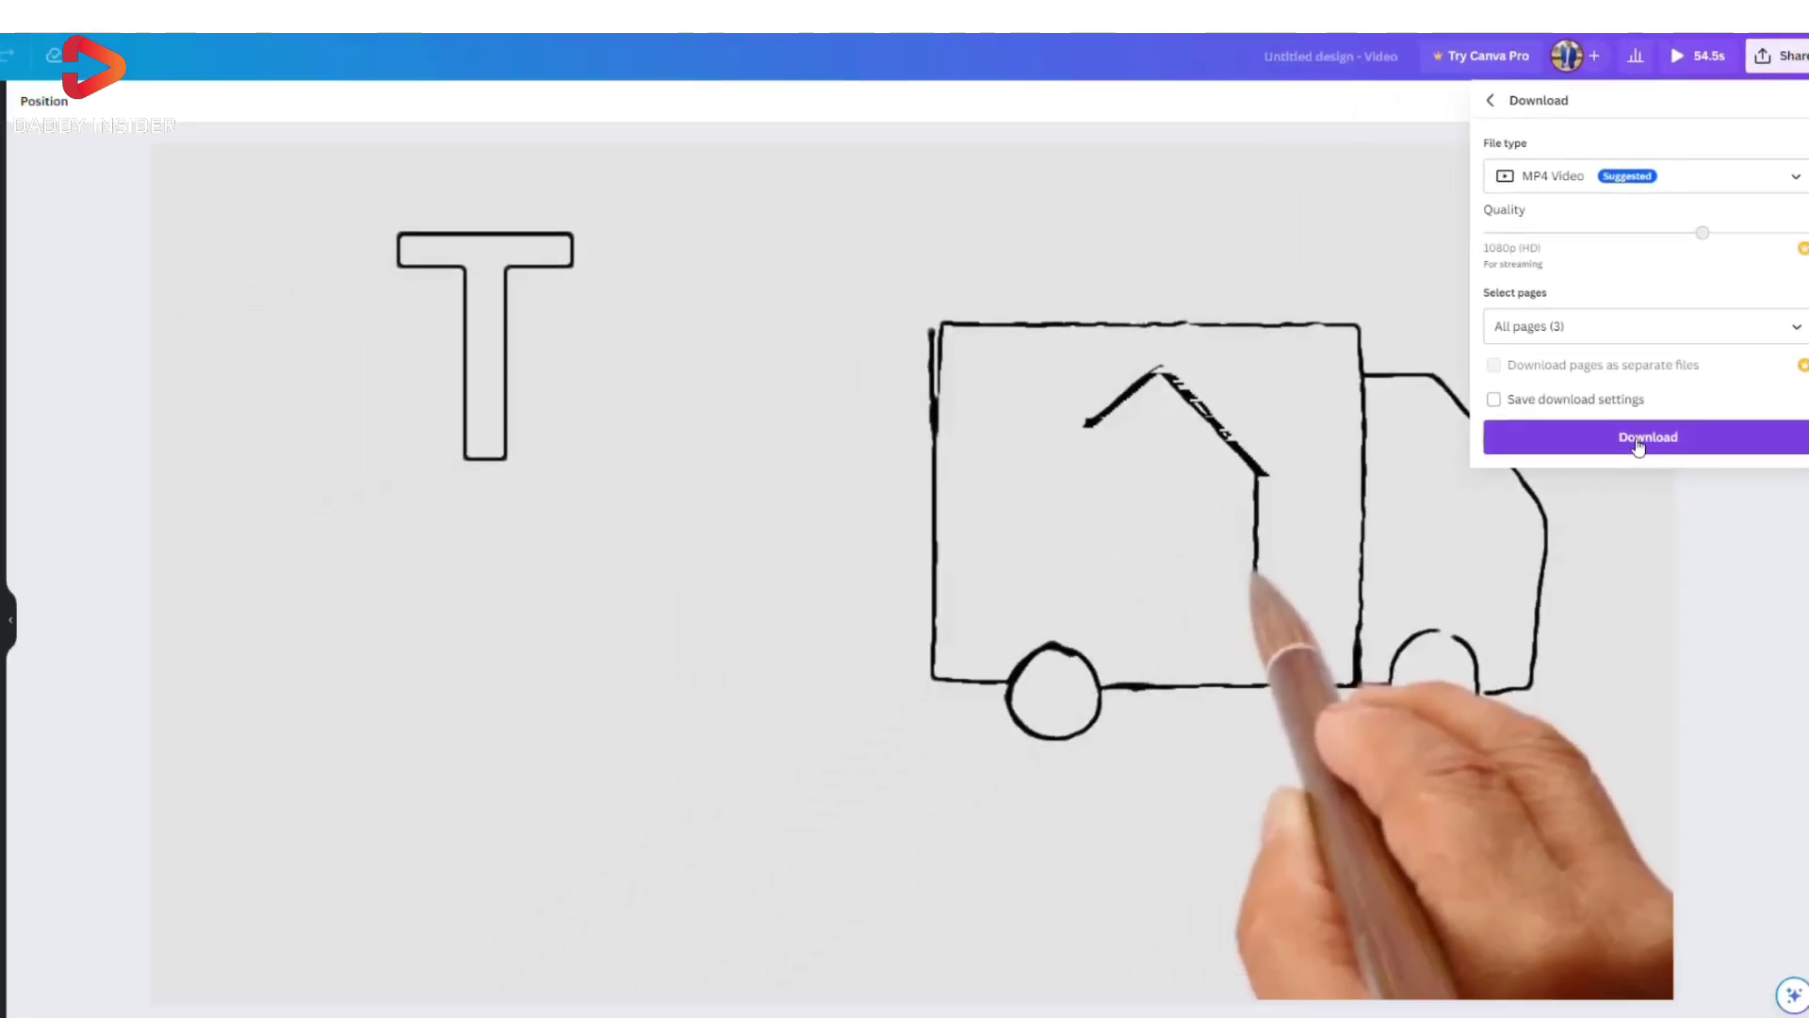
pyautogui.click(1657, 380)
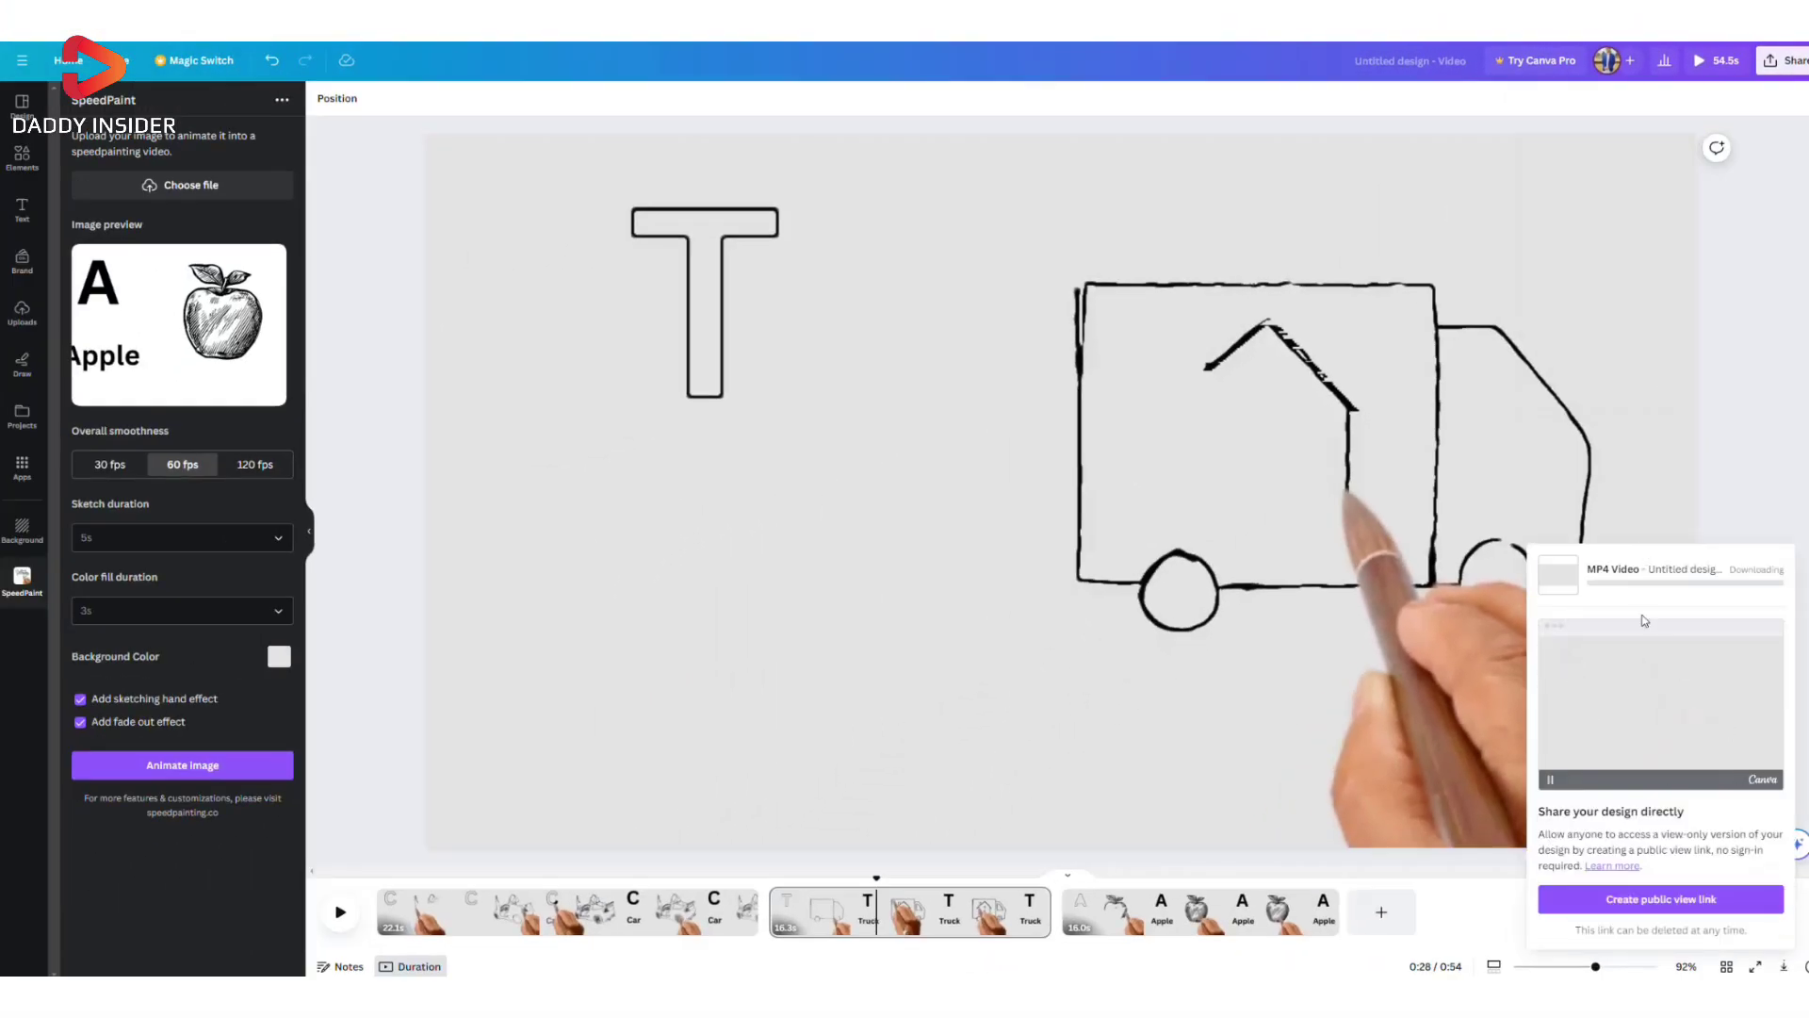